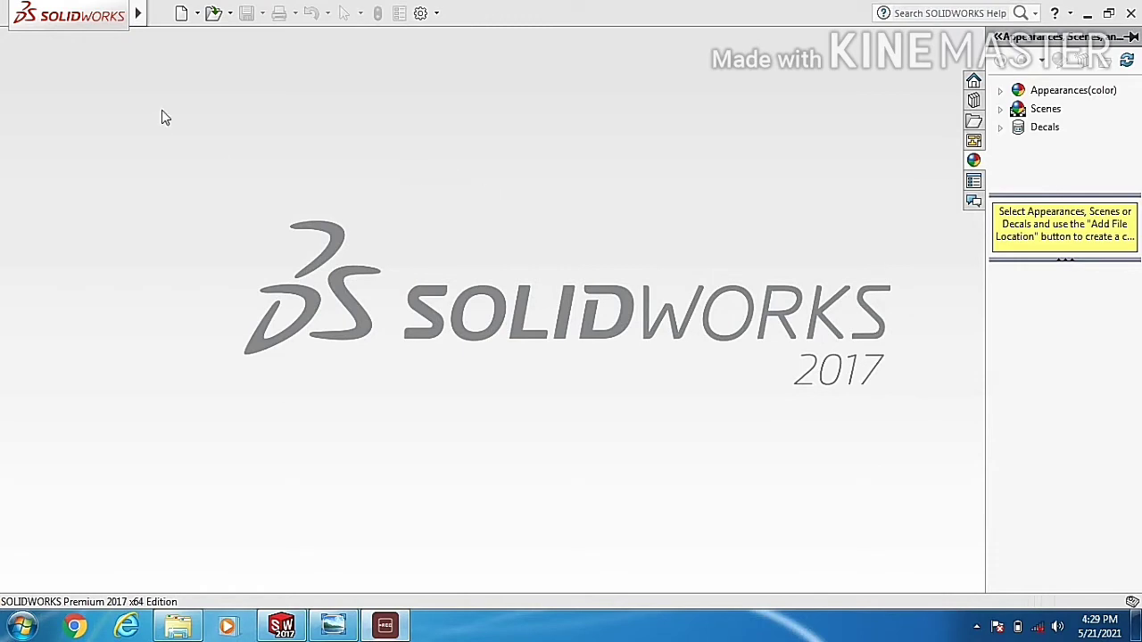
Create a new Part document, then bring up the reference drawing in Photo Viewer
click(197, 13)
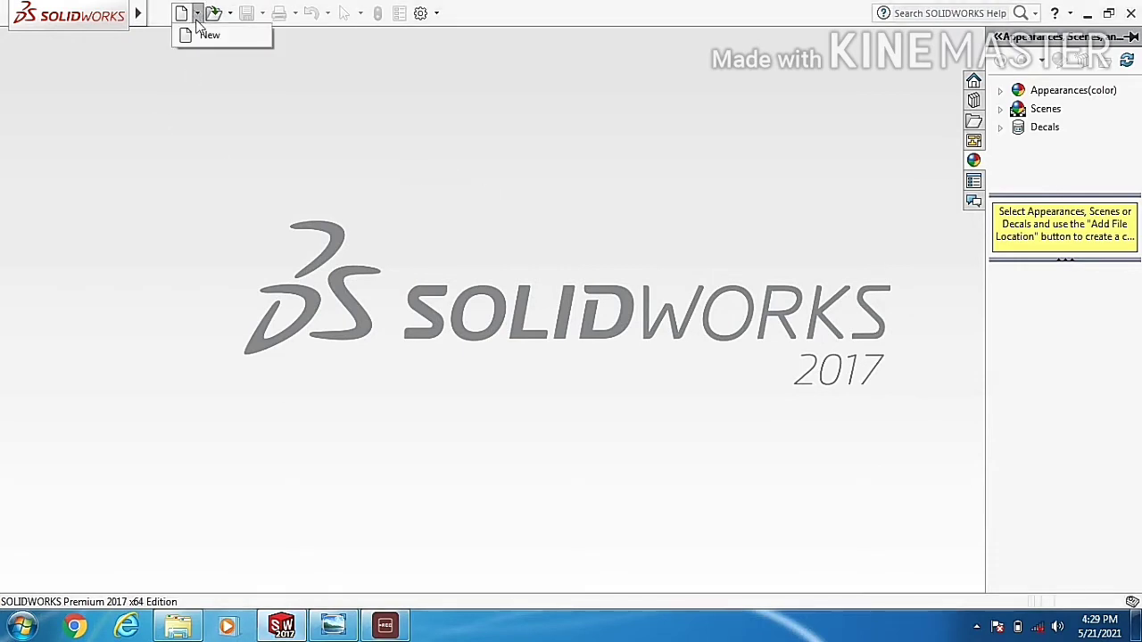
click(201, 33)
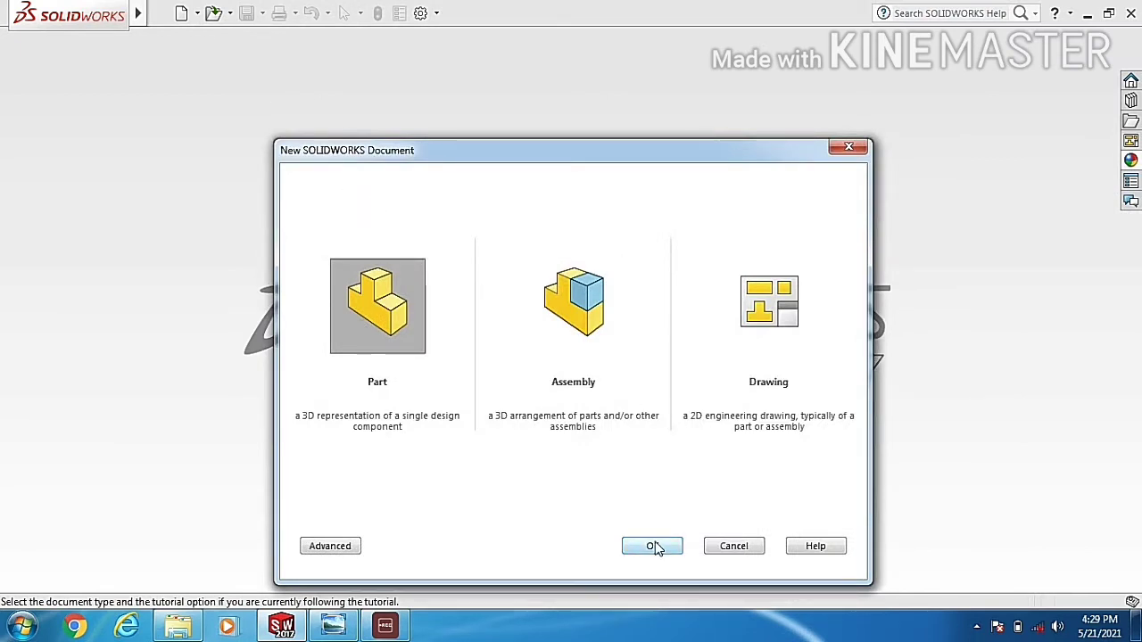
click(656, 547)
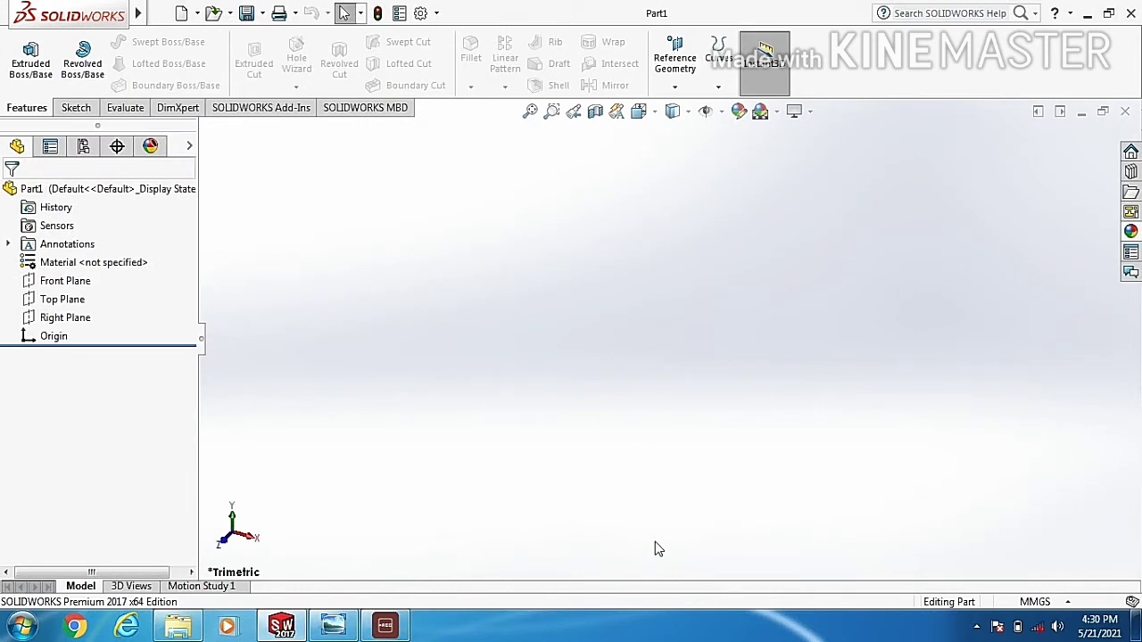
click(334, 624)
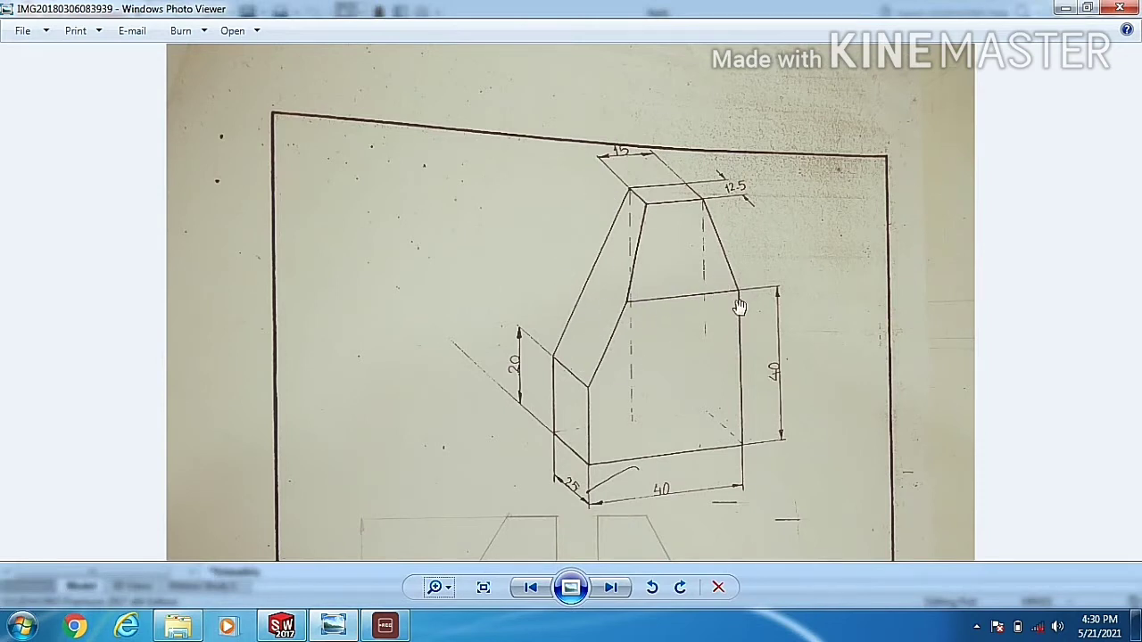
Pan the reference drawing upward to review its lower orthographic views
drag(703, 323, 695, 170)
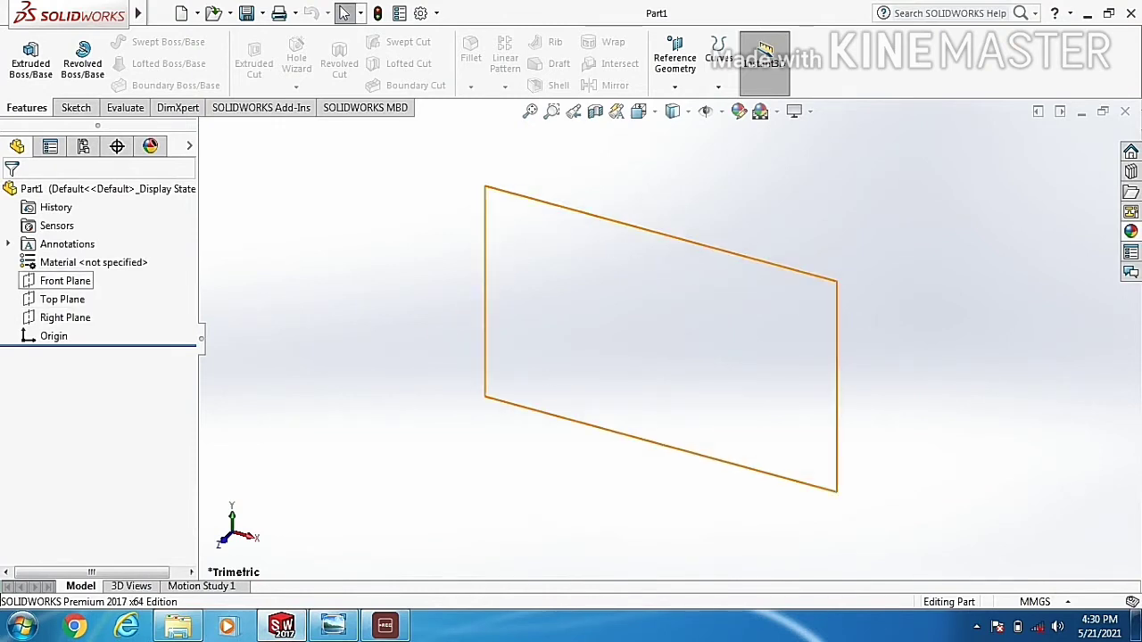
Start Sketch1 on the Front Plane, checking the reference drawing before returning
click(65, 280)
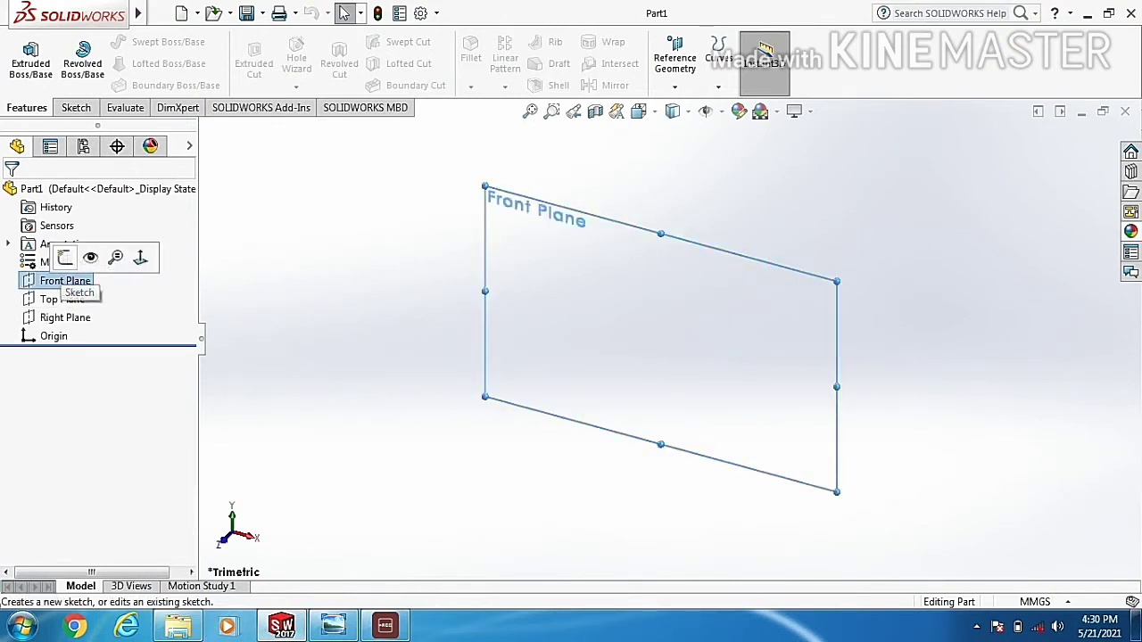
click(60, 256)
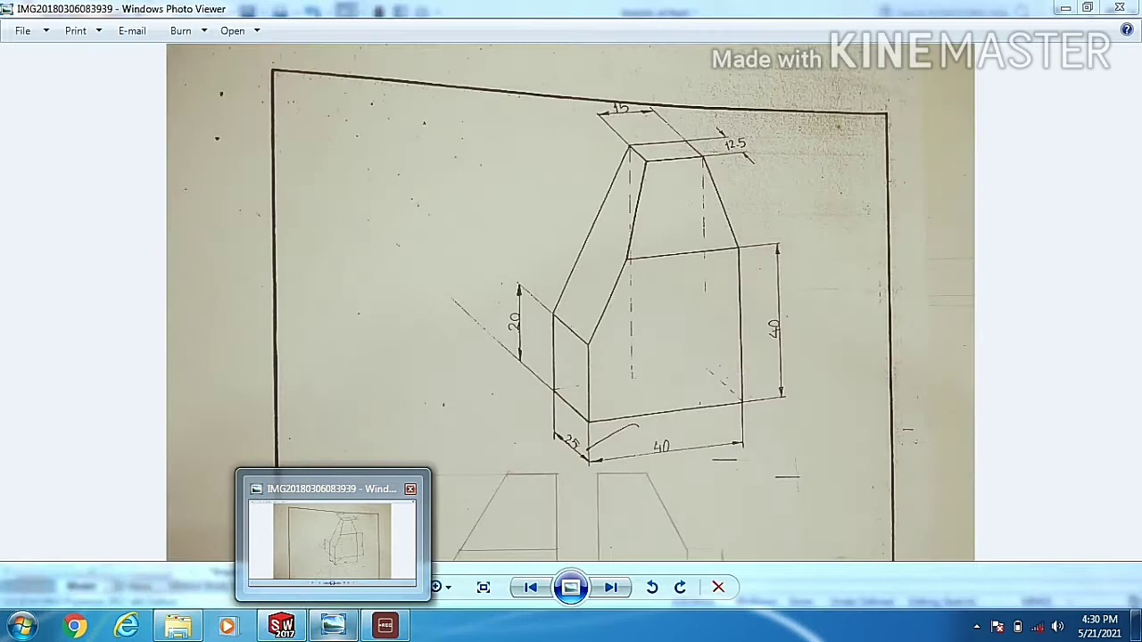
click(332, 518)
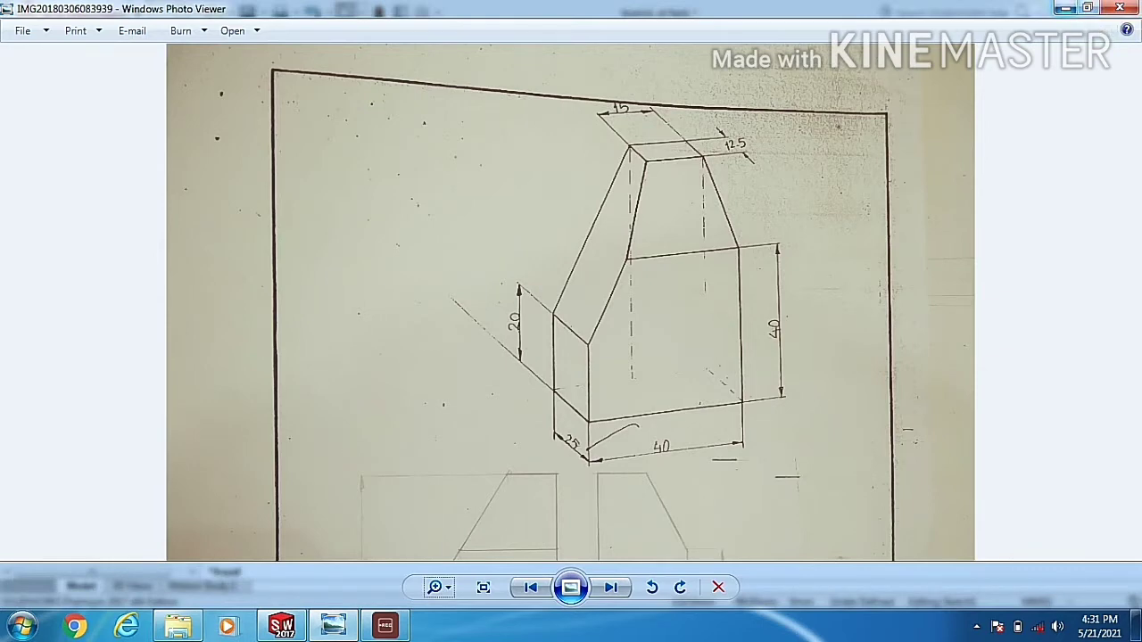
click(281, 625)
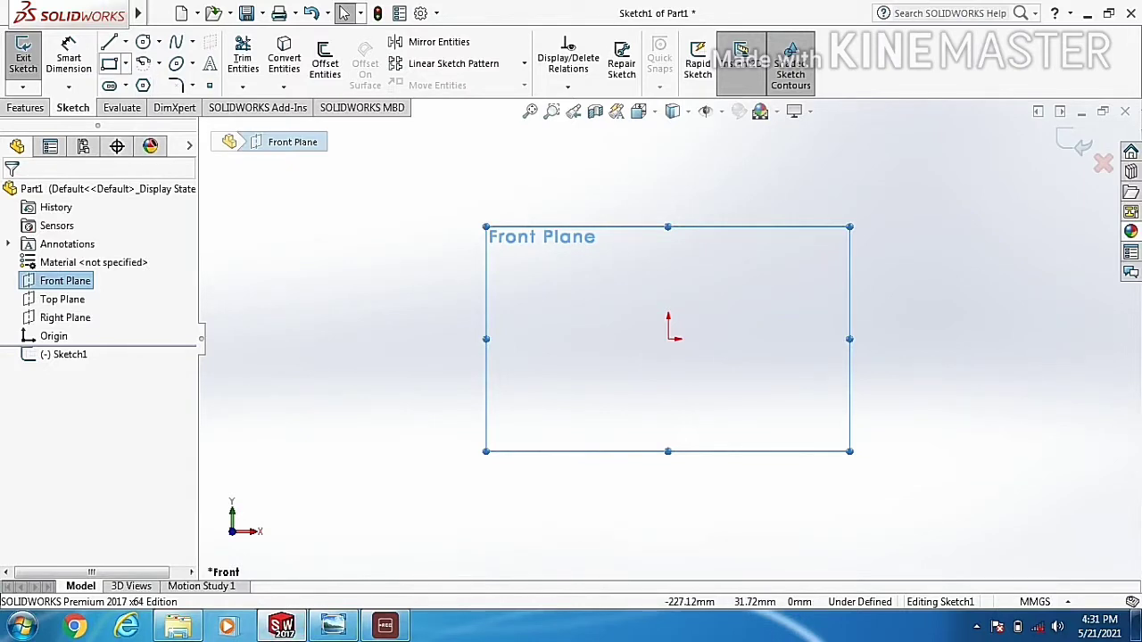
Draw a closed four-line rectangle with its lower-right corner at the origin
click(109, 42)
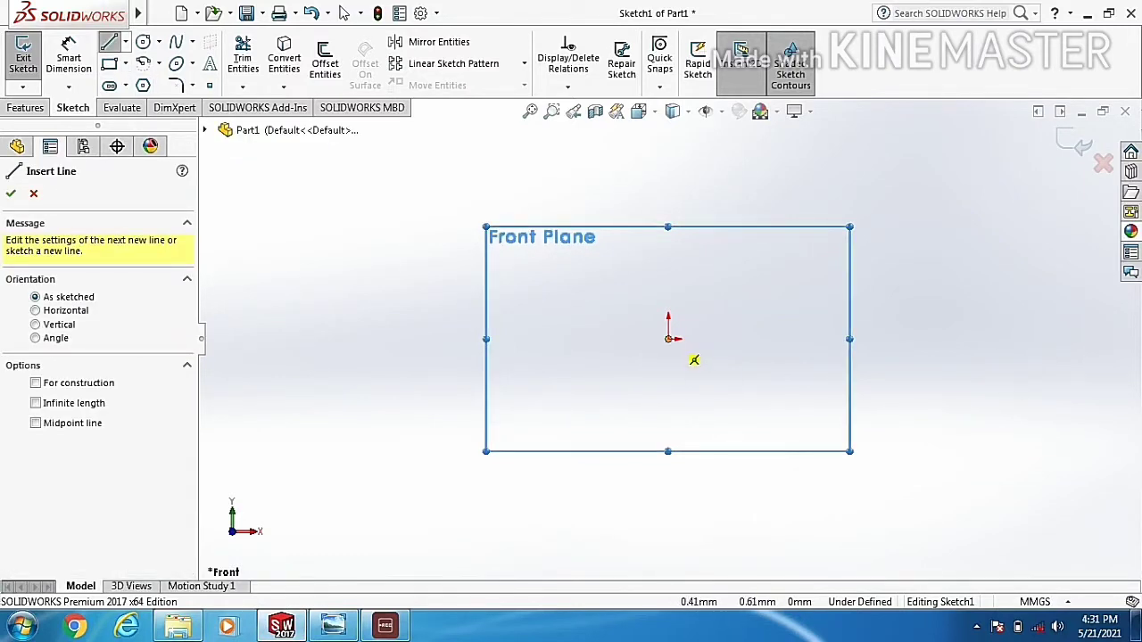
click(668, 338)
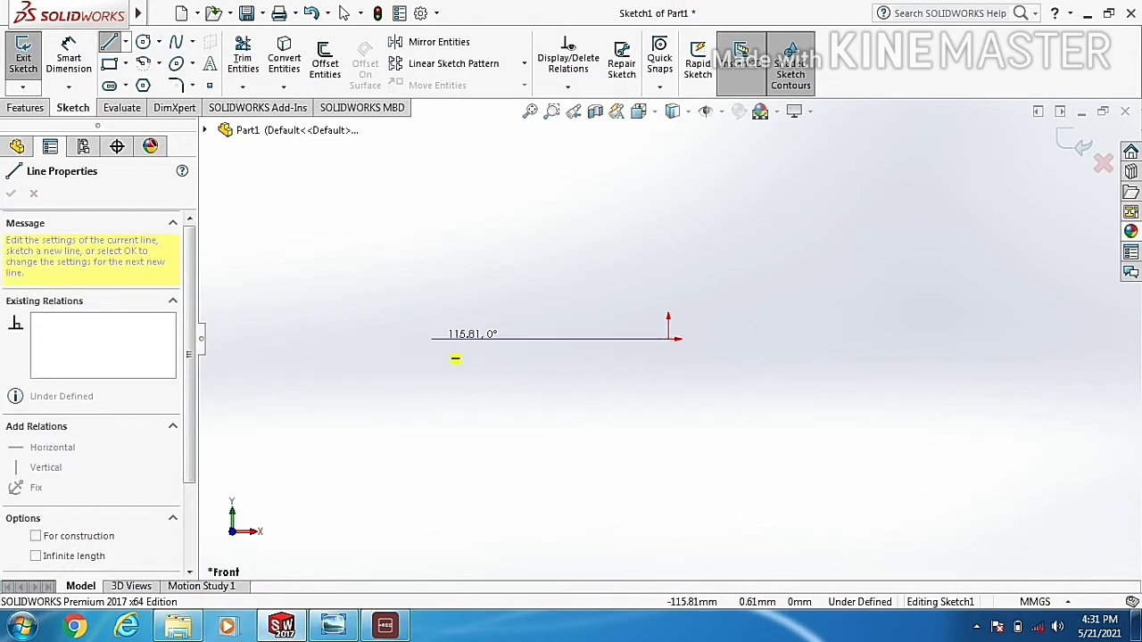
click(430, 338)
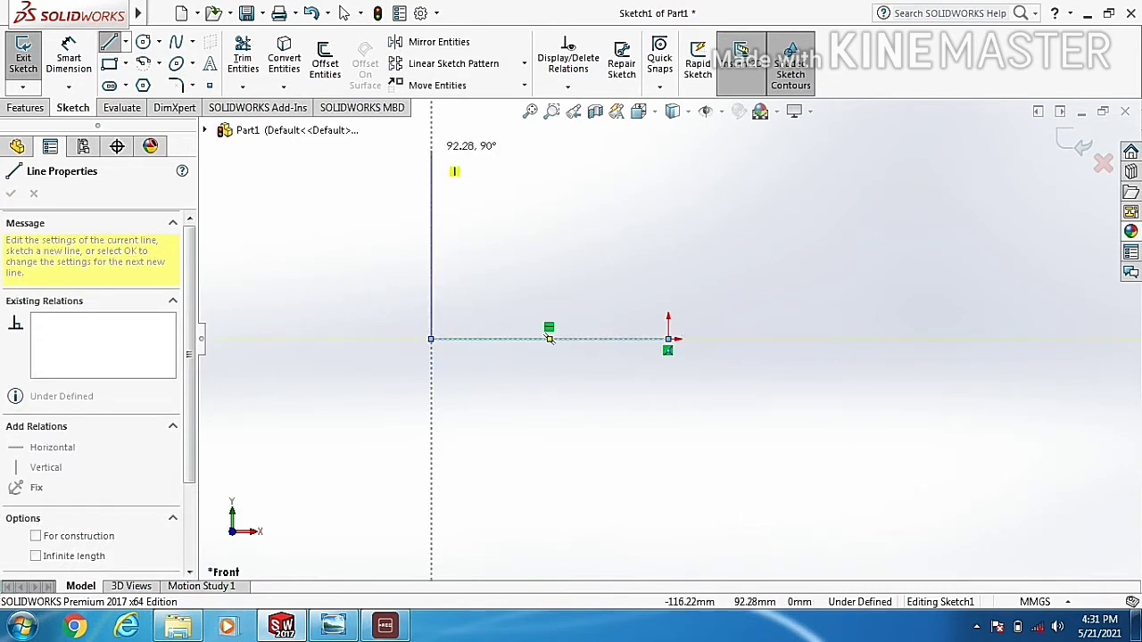
click(431, 150)
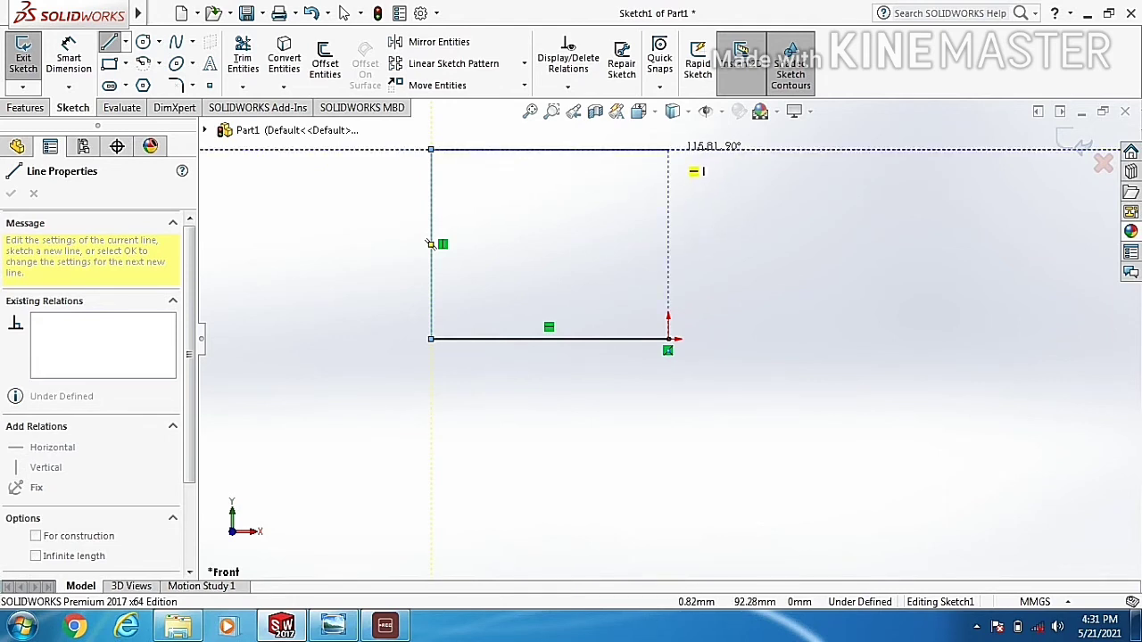
click(668, 149)
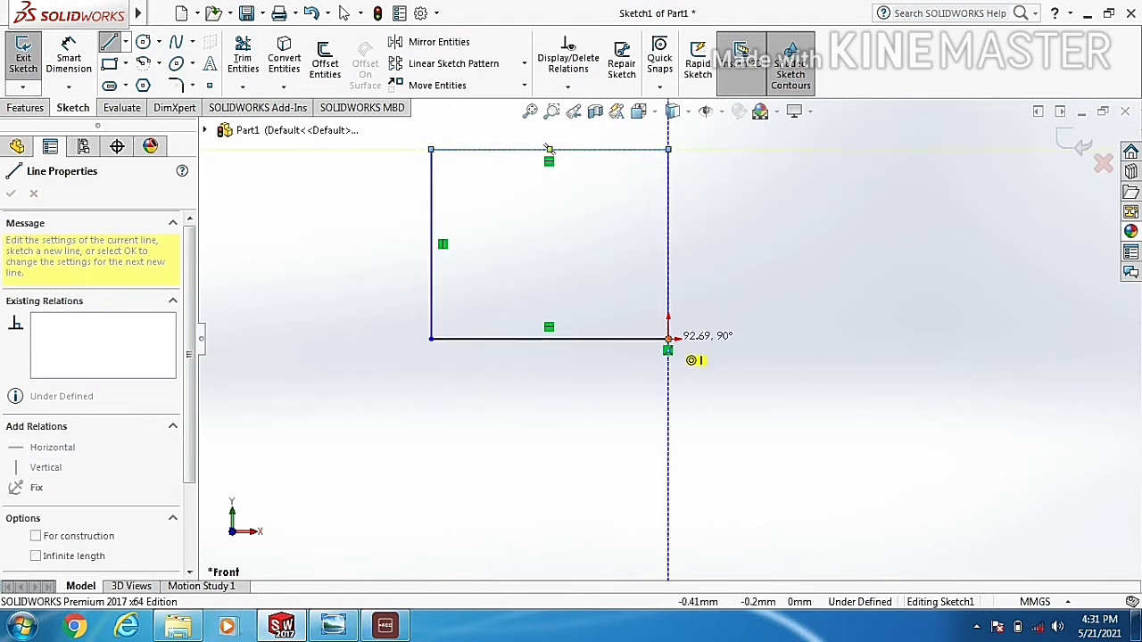
click(668, 338)
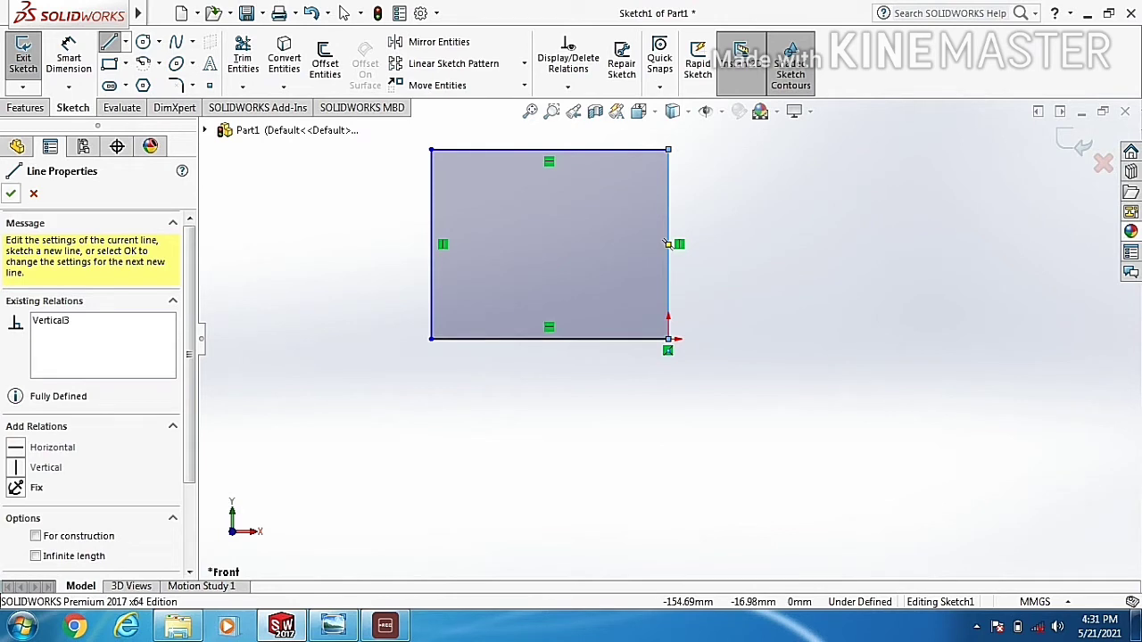
click(11, 193)
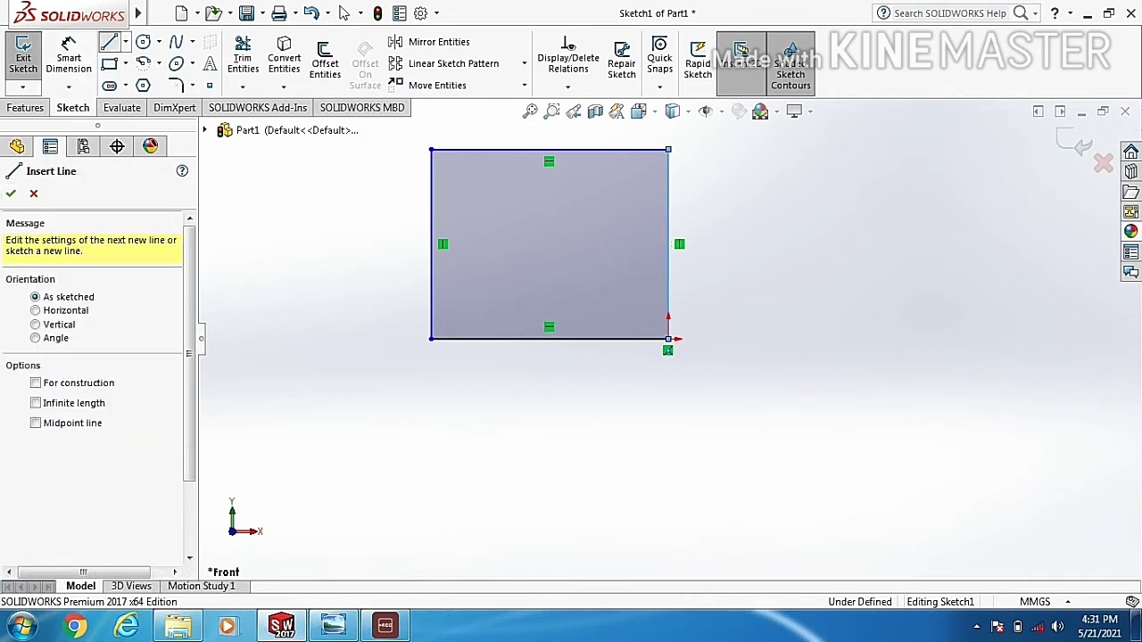
key(Escape)
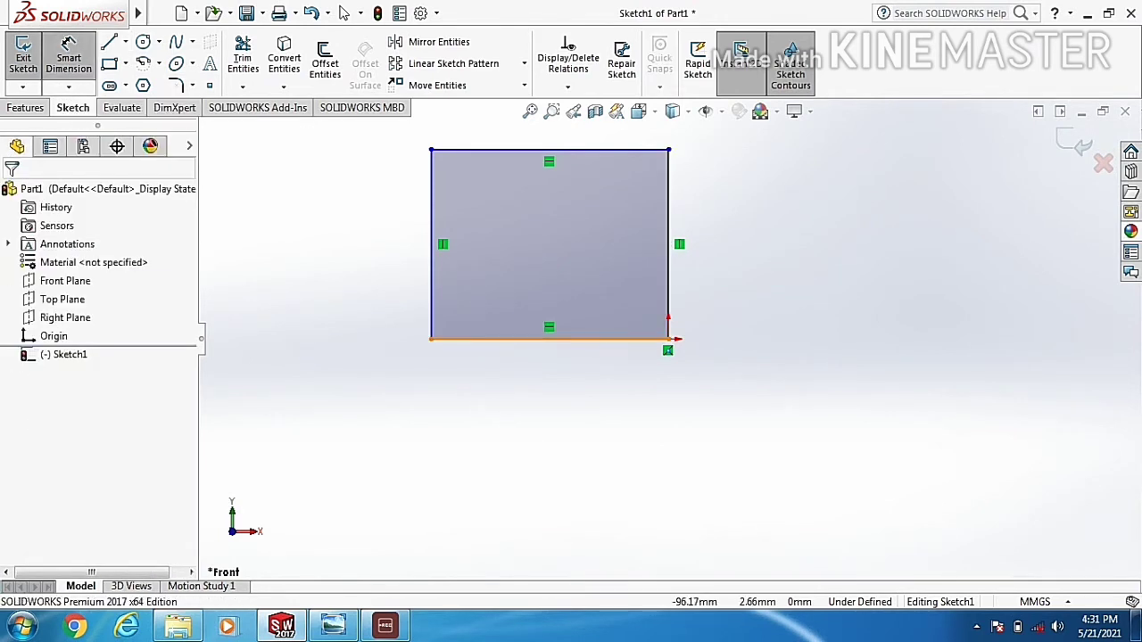
Dimension the rectangle's bottom edge to 40 mm and compare with the reference drawing
key(d)
click(535, 339)
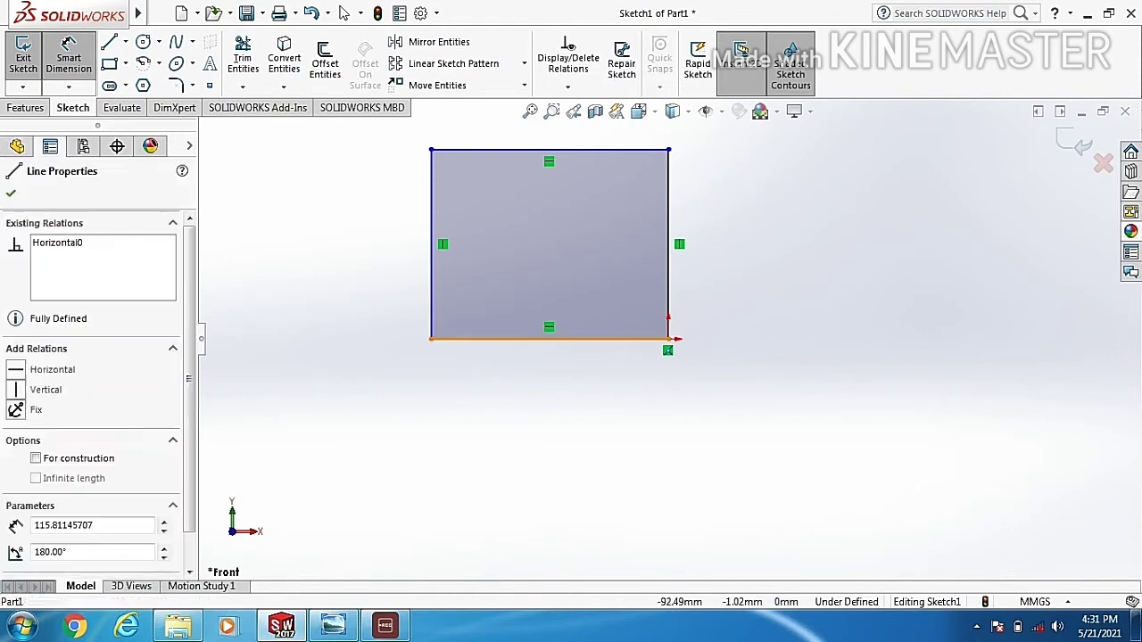
click(500, 443)
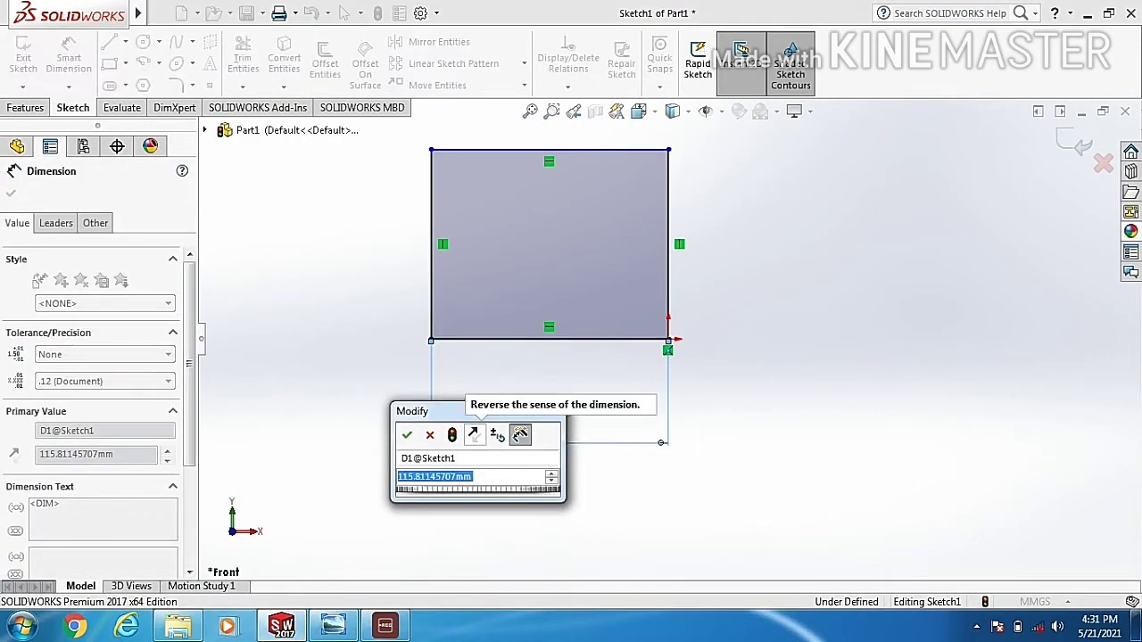
text(40)
key(Return)
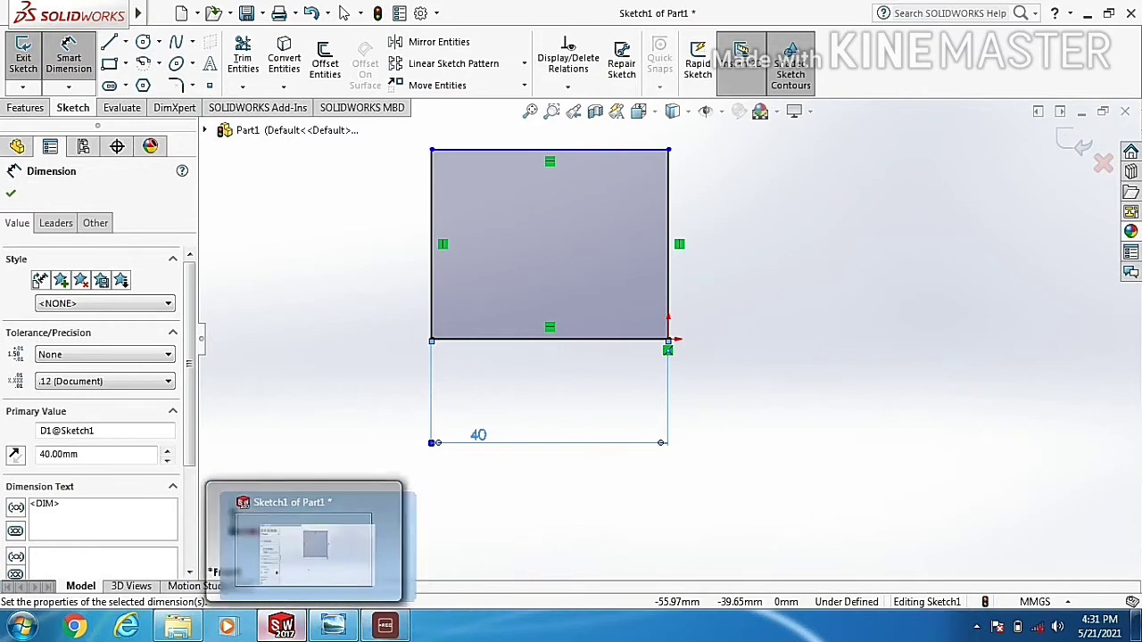
click(333, 624)
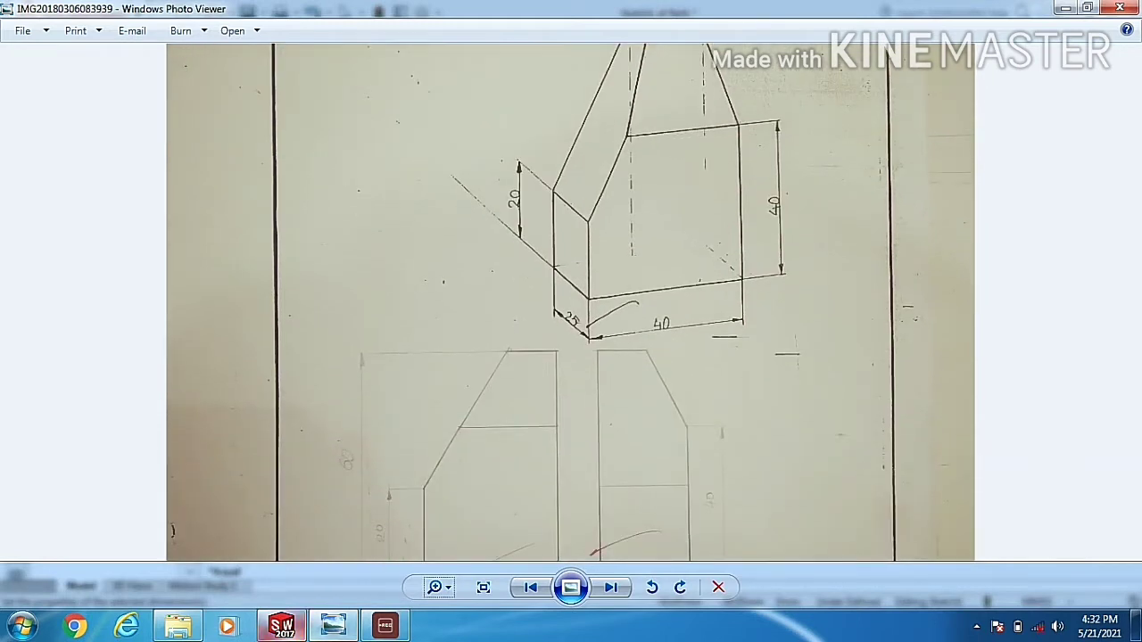
click(282, 625)
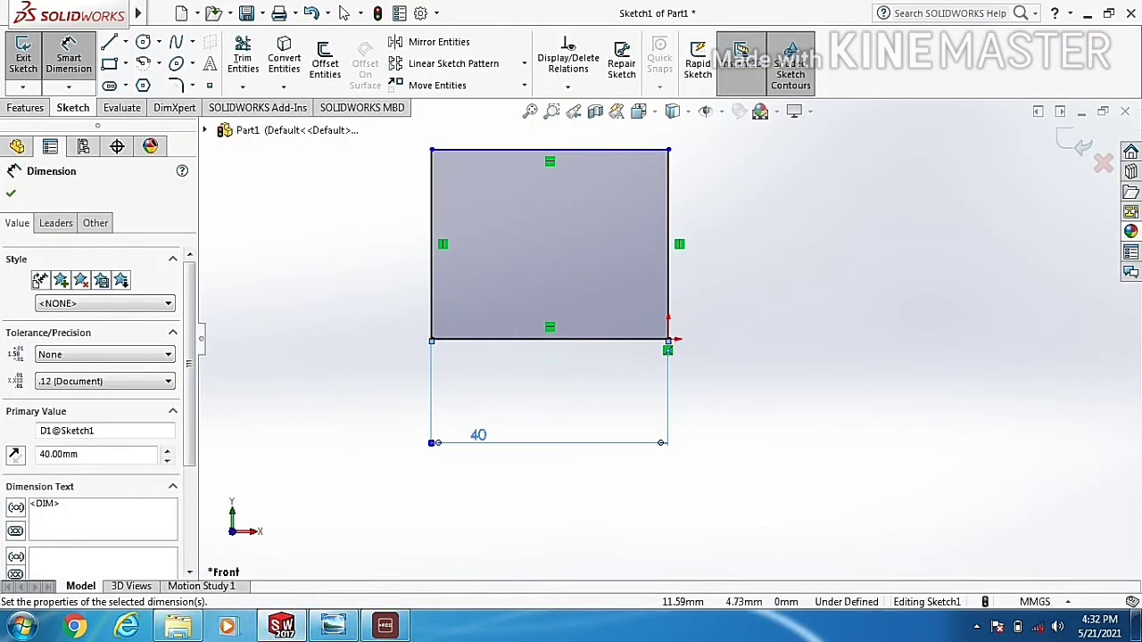
Add a 60 mm height dimension on the right edge, fully defining Sketch1
click(667, 316)
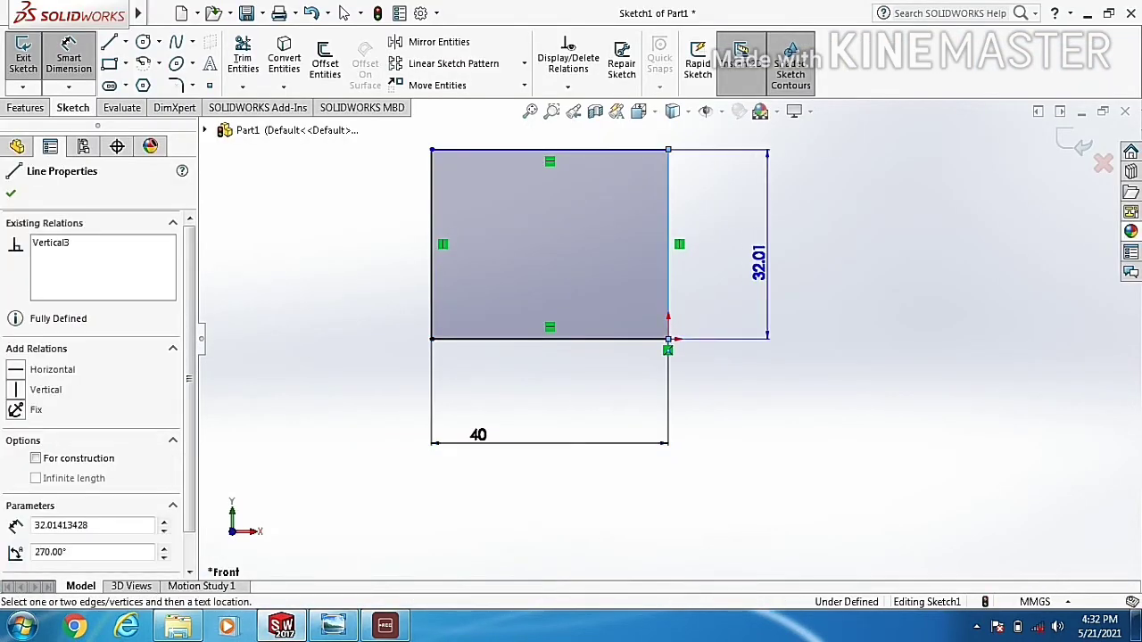
click(778, 259)
text(60)
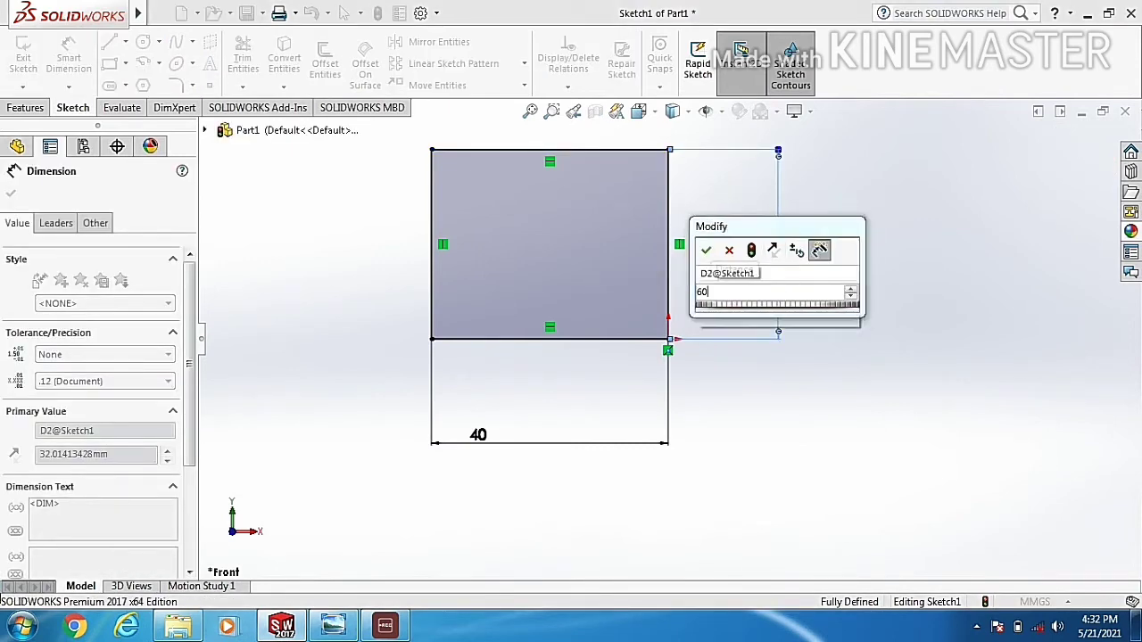
click(706, 249)
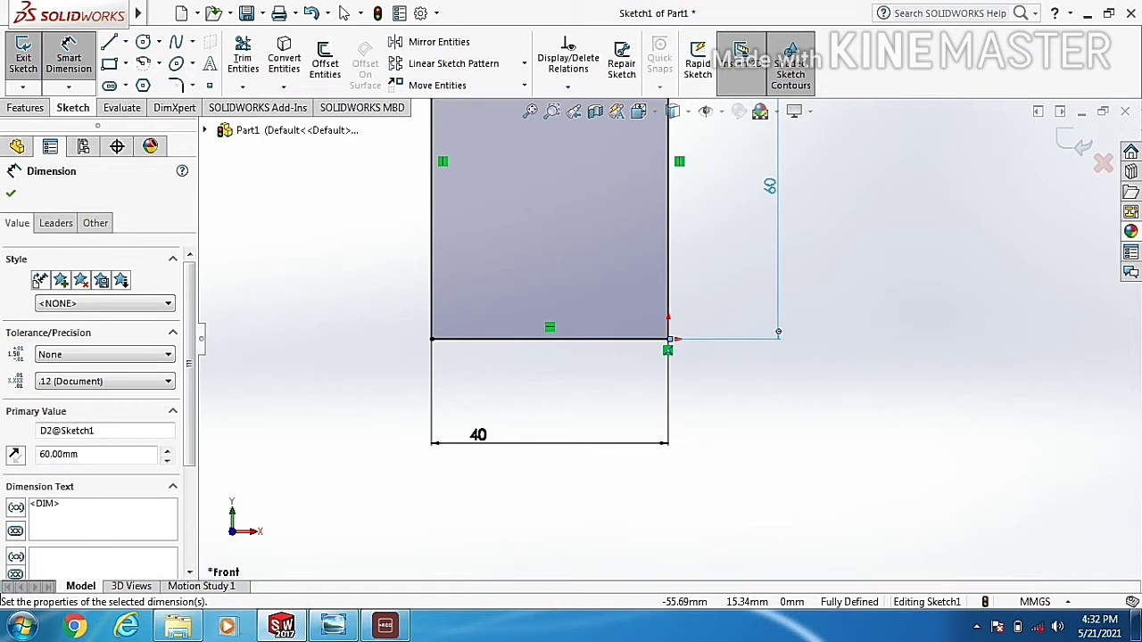
right_click(339, 248)
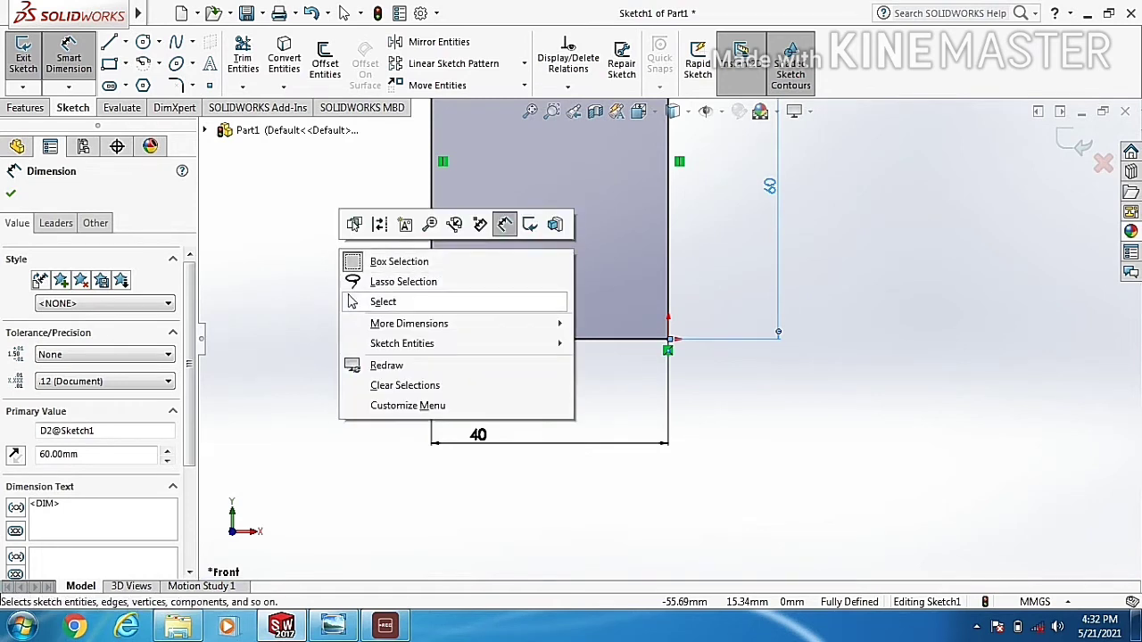
click(372, 301)
right_click(339, 250)
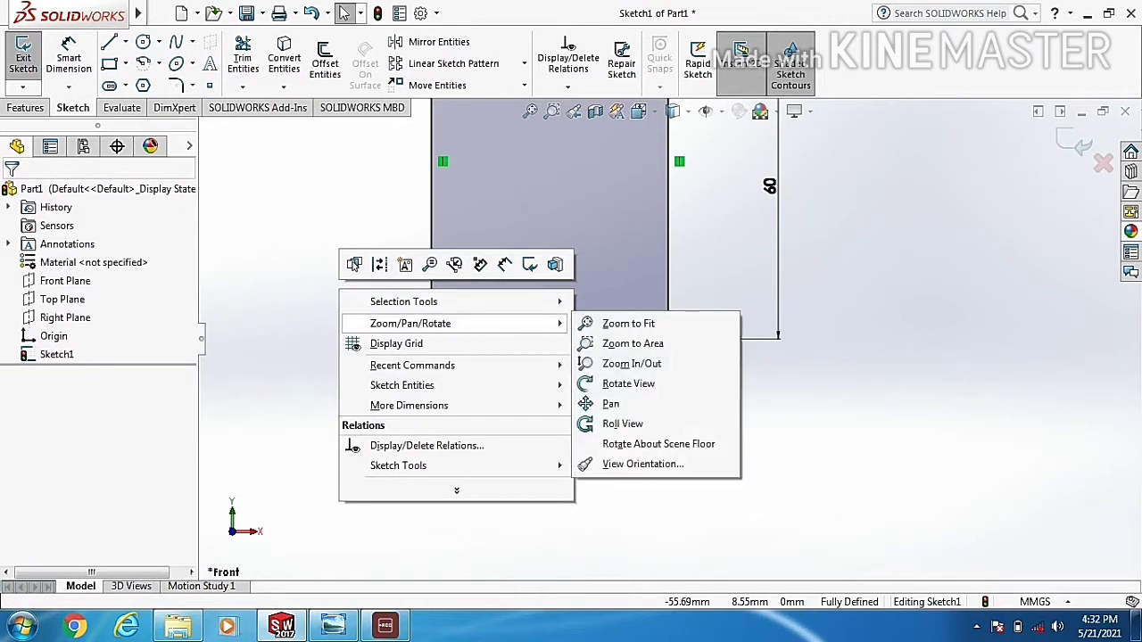
click(610, 403)
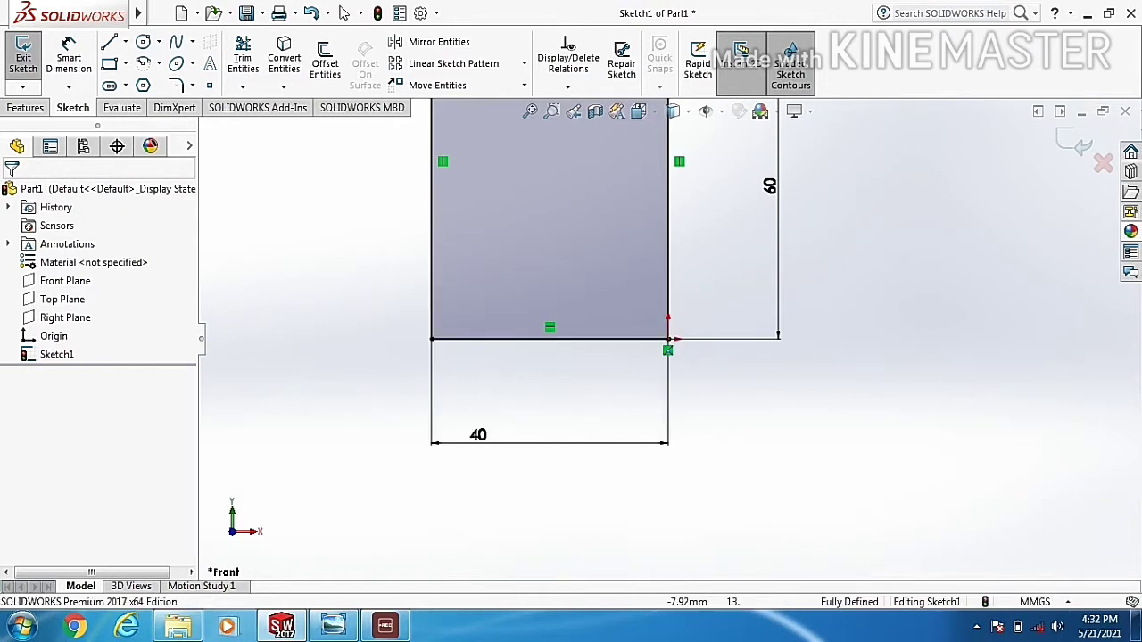
drag(610, 403, 632, 581)
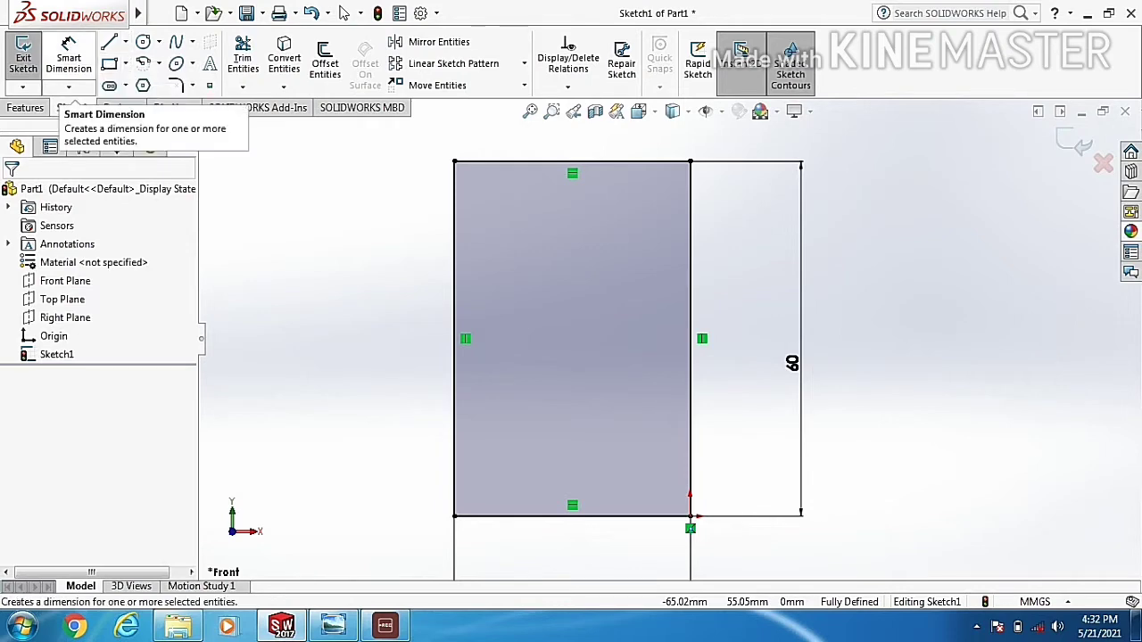
Extrude the rectangle sketch 25 mm into a solid box
click(25, 107)
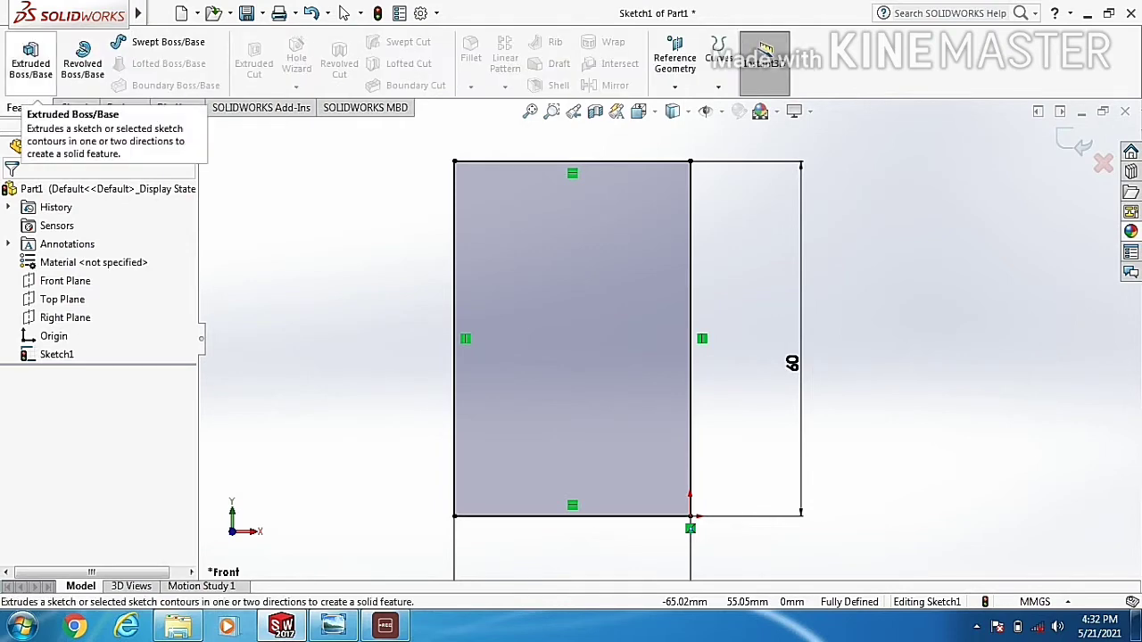
click(31, 58)
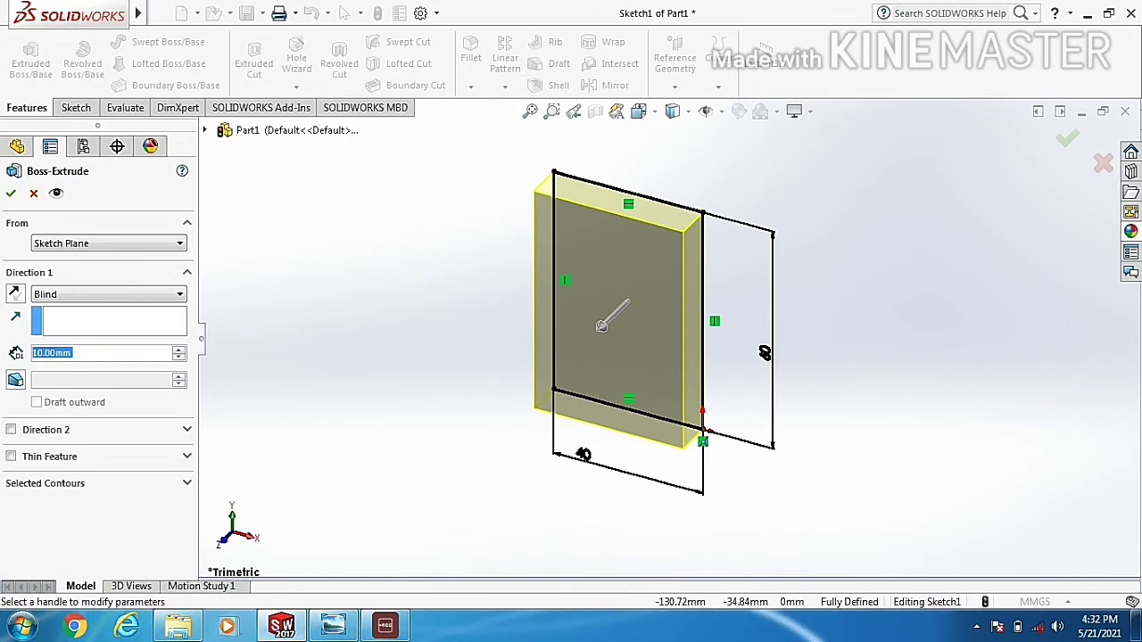
text(2)
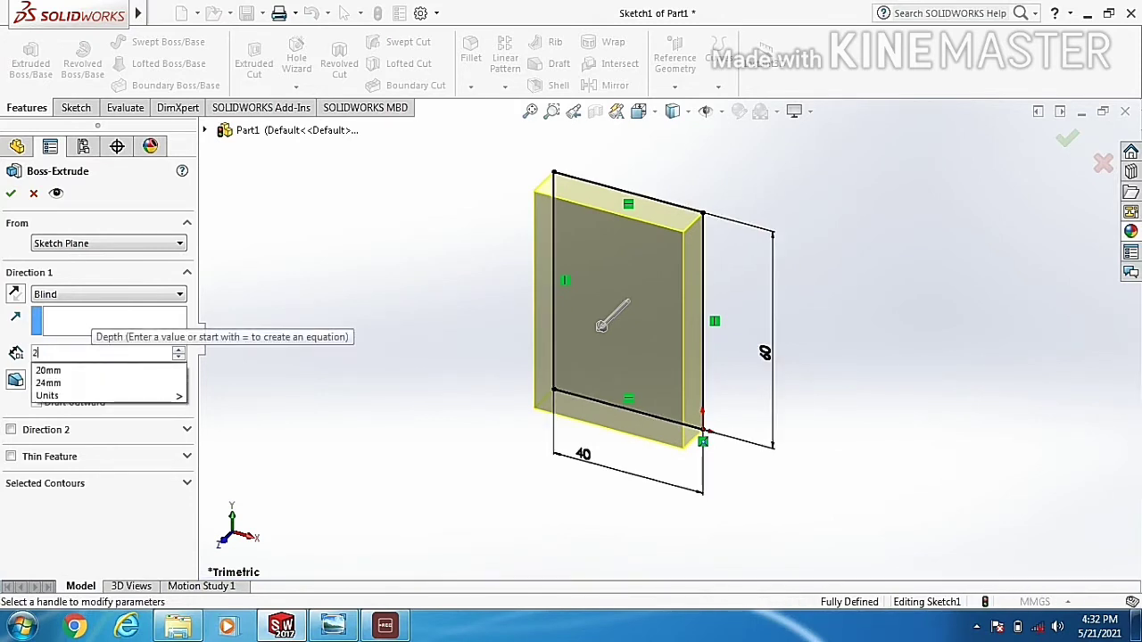
text(5)
key(Return)
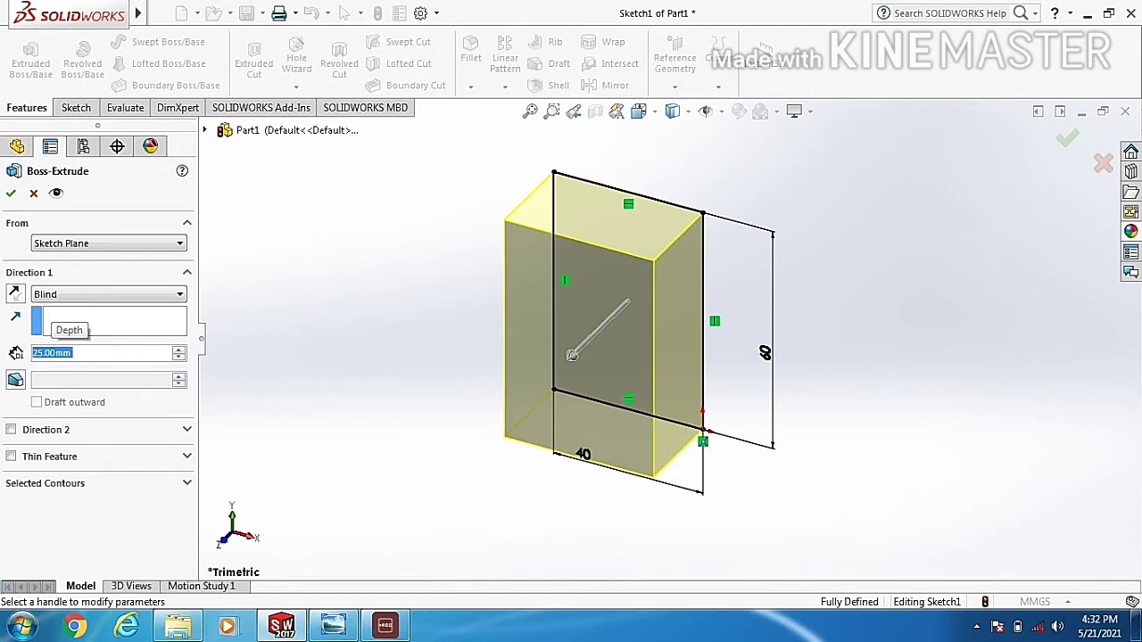
click(10, 193)
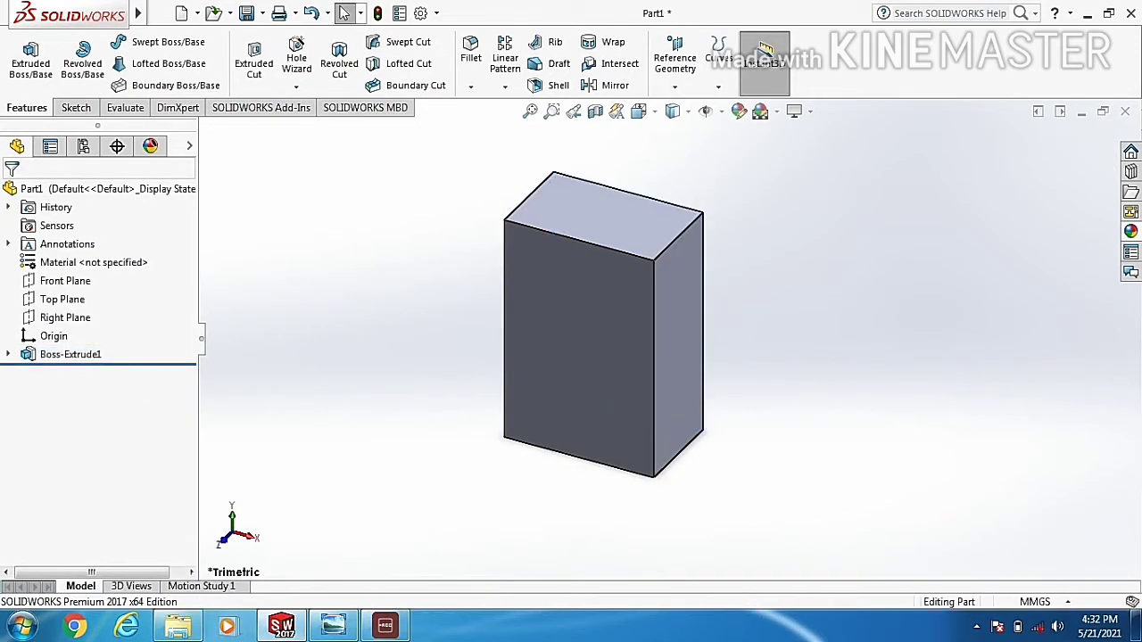
Start Sketch2 on the box's large front face, viewed normal, and check the reference drawing
key(Left)
key(Left)
key(Down)
key(Down)
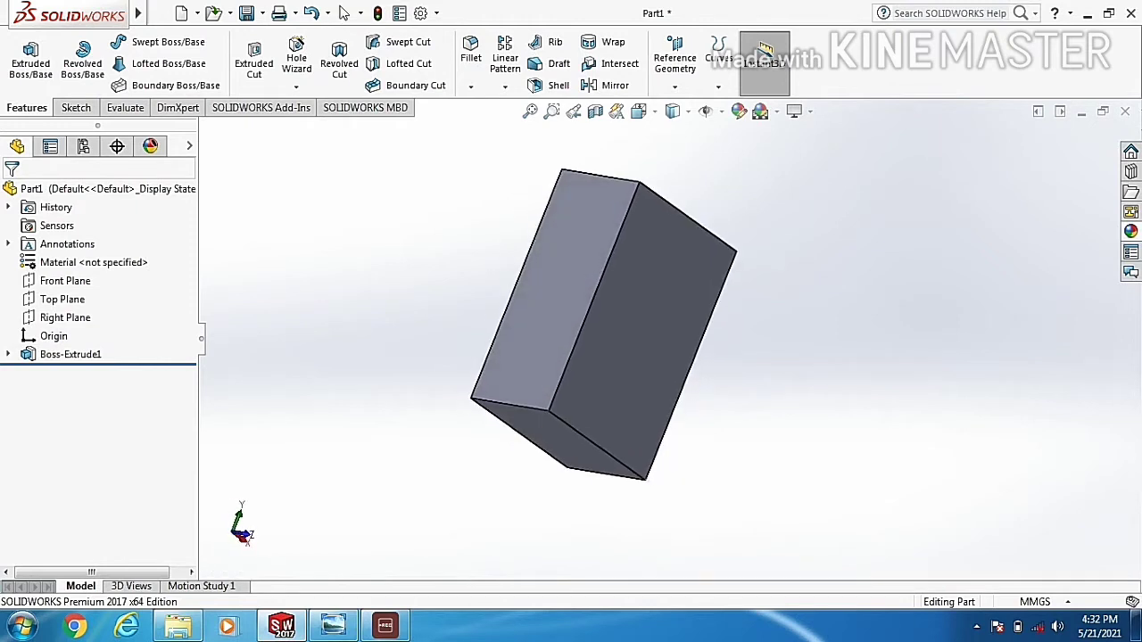
key(Up)
key(Left)
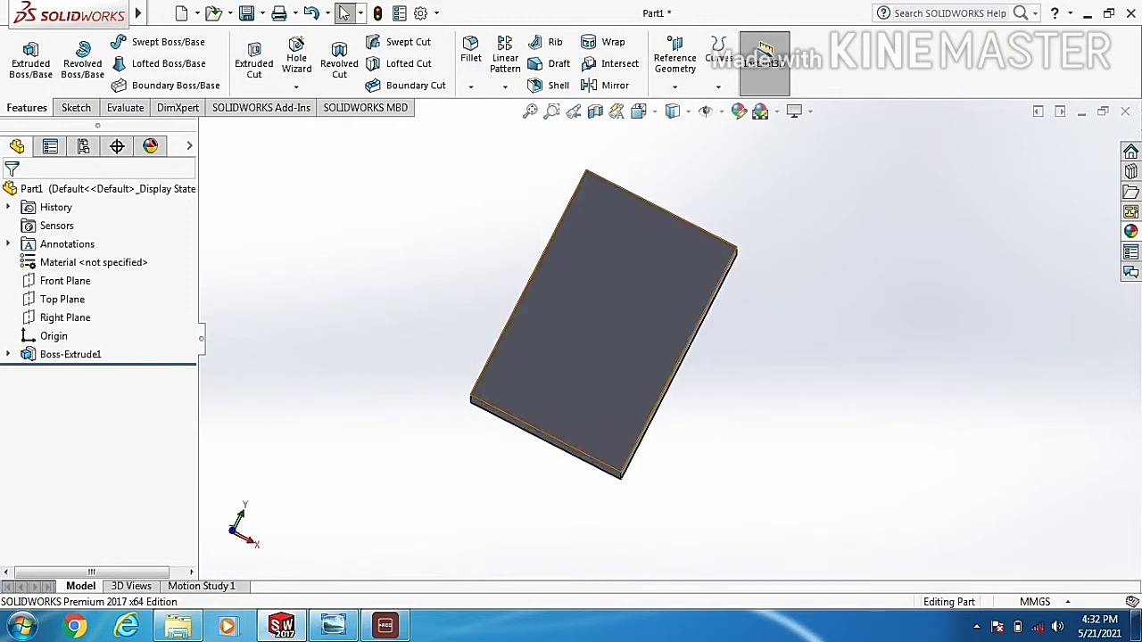
click(609, 308)
click(682, 260)
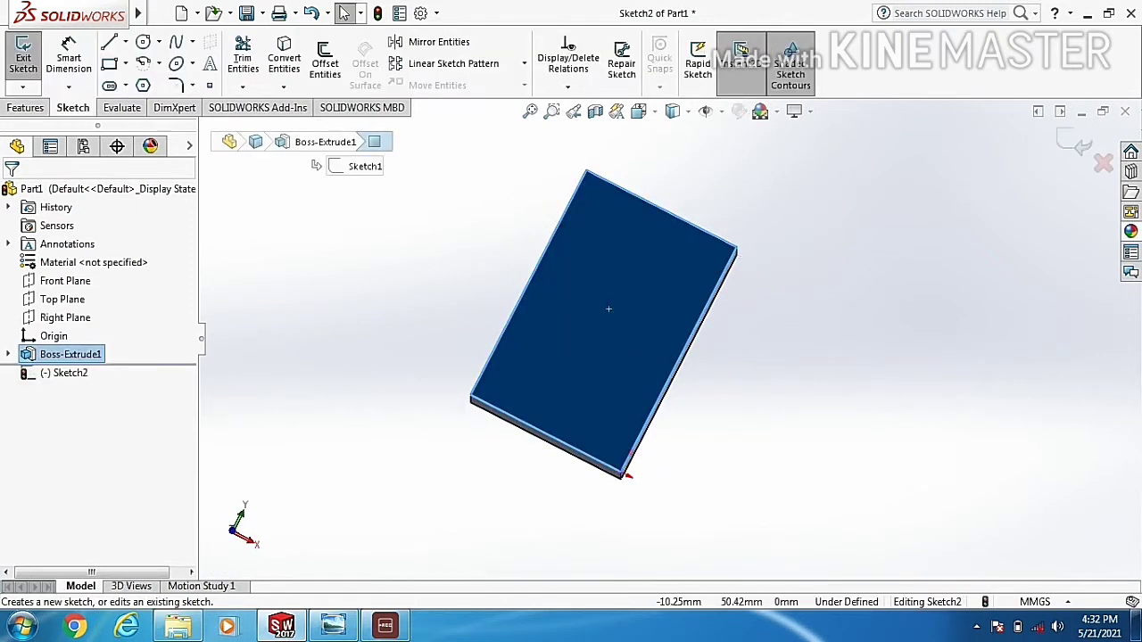
click(64, 373)
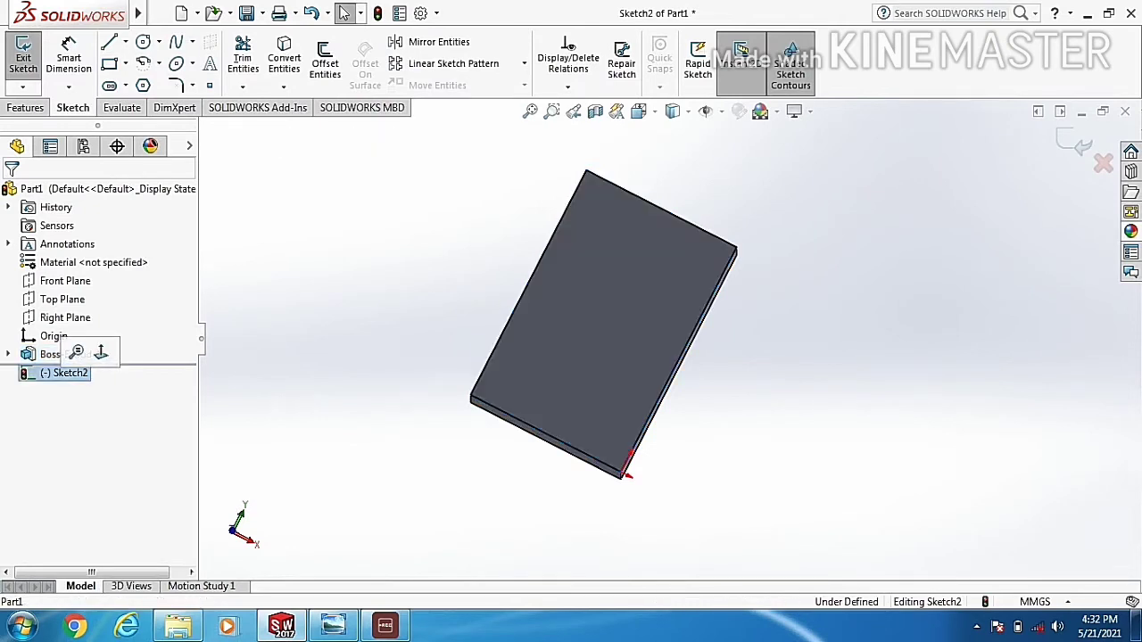
click(101, 353)
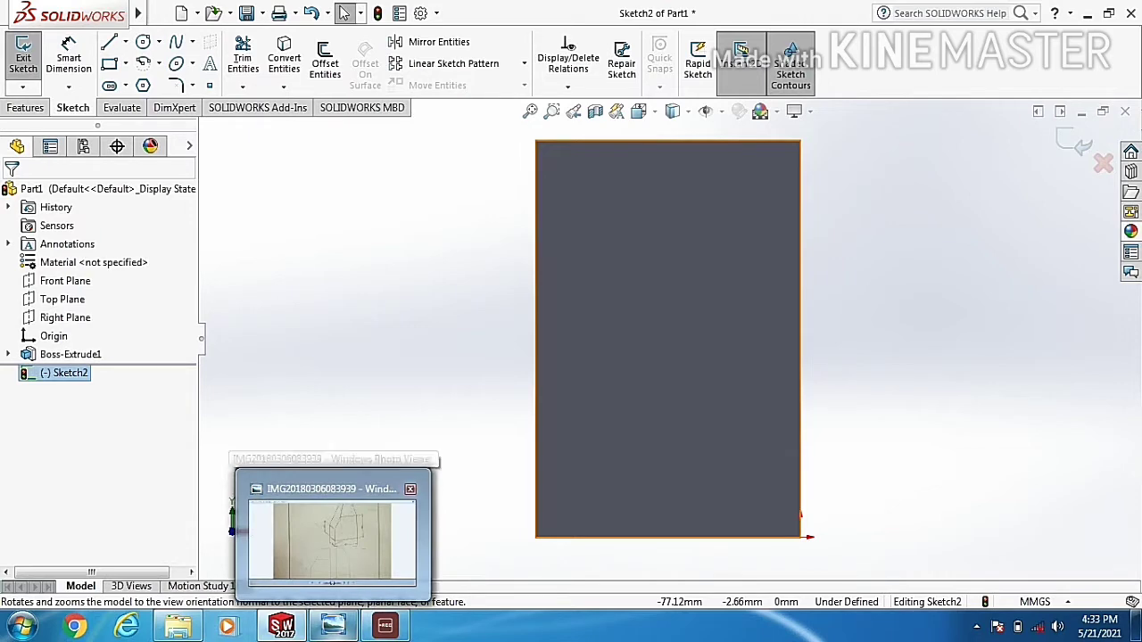
click(332, 626)
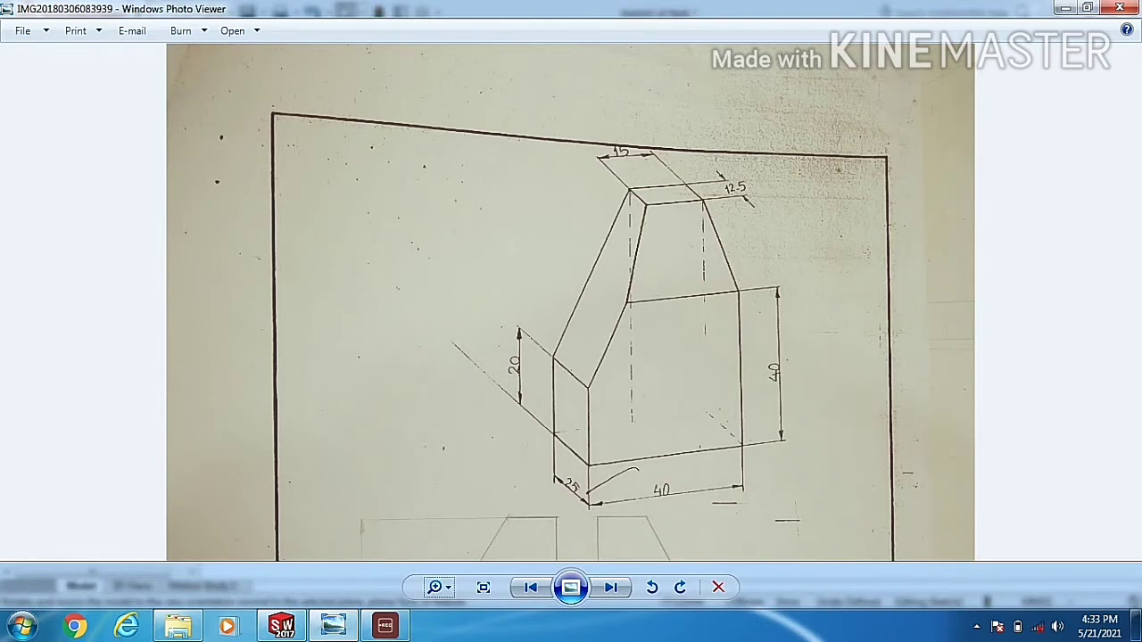
Sketch a line from the top-right corner along the top edge, then slanting to the left edge
key(alt+Tab)
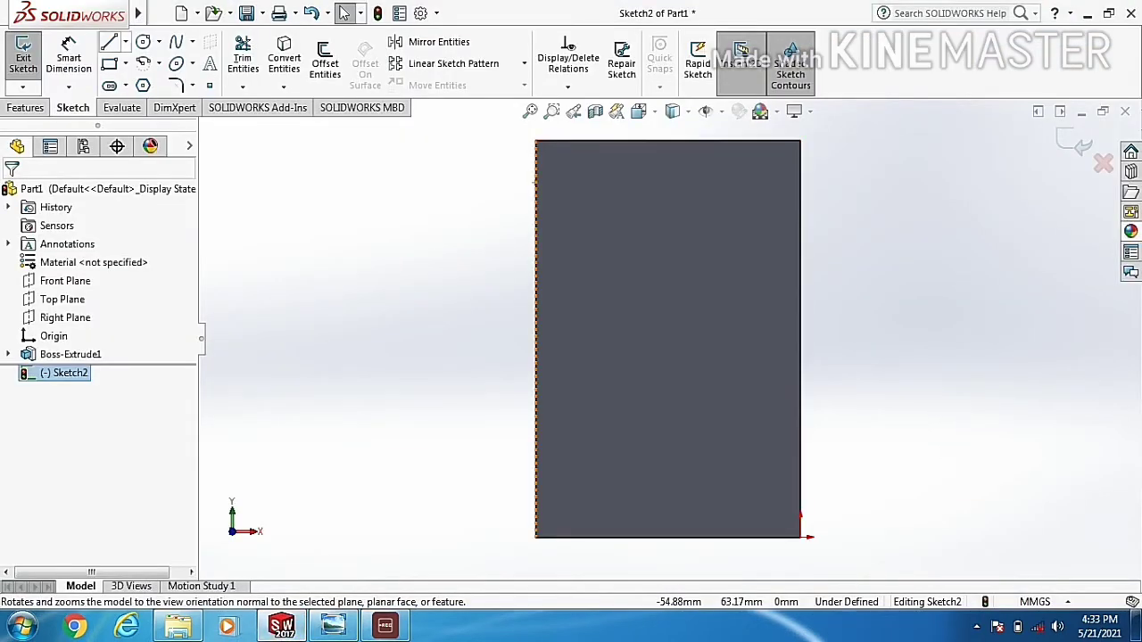
key(l)
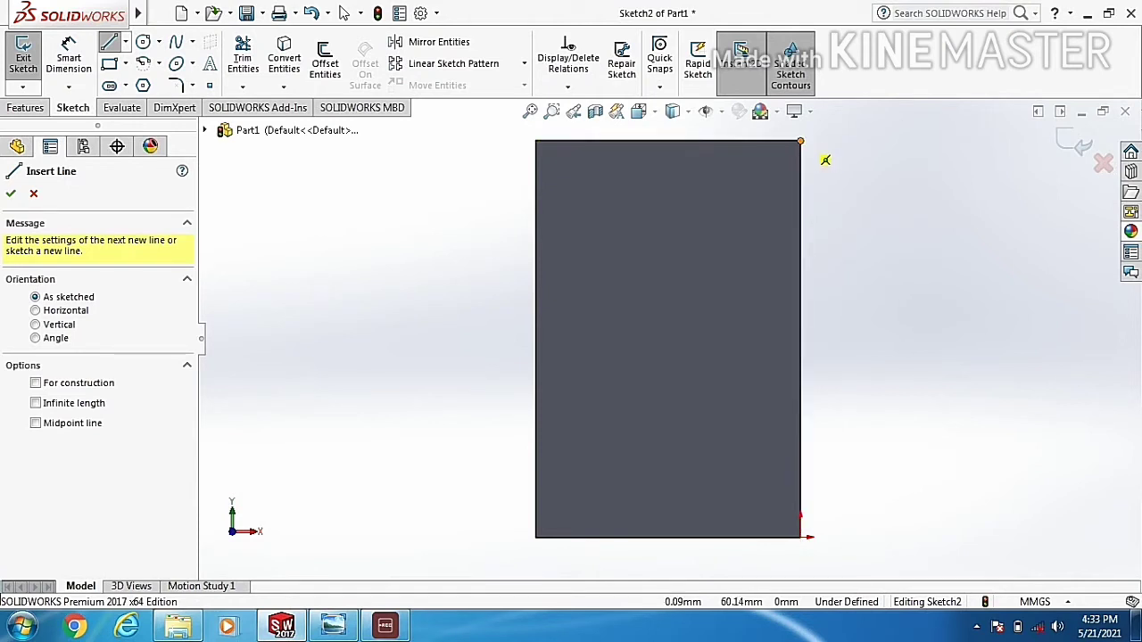
click(799, 142)
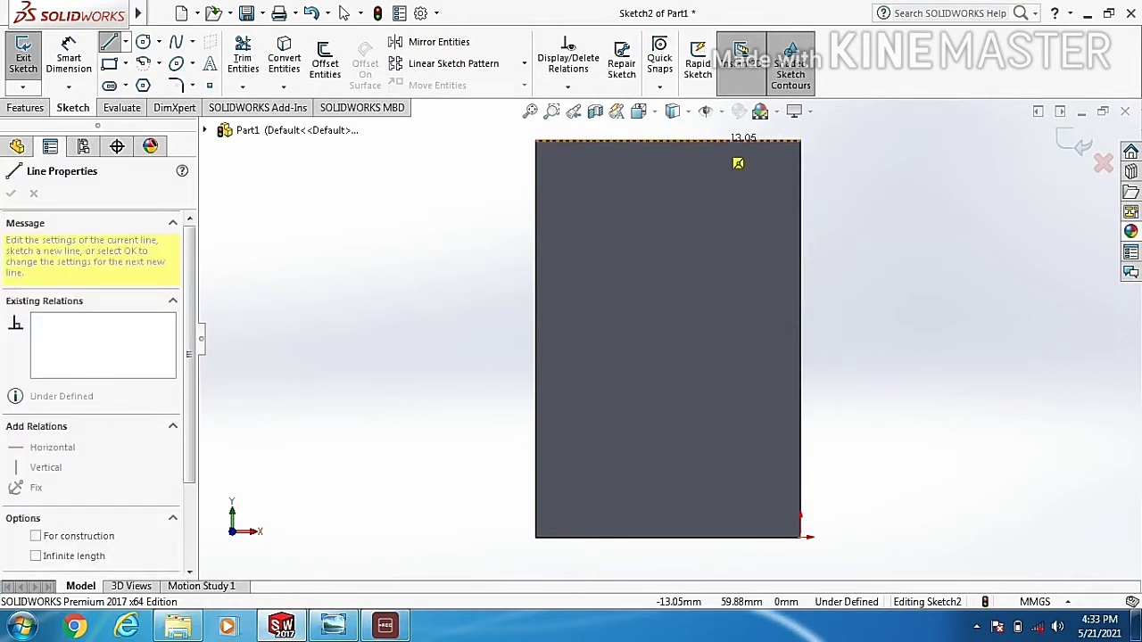
click(713, 141)
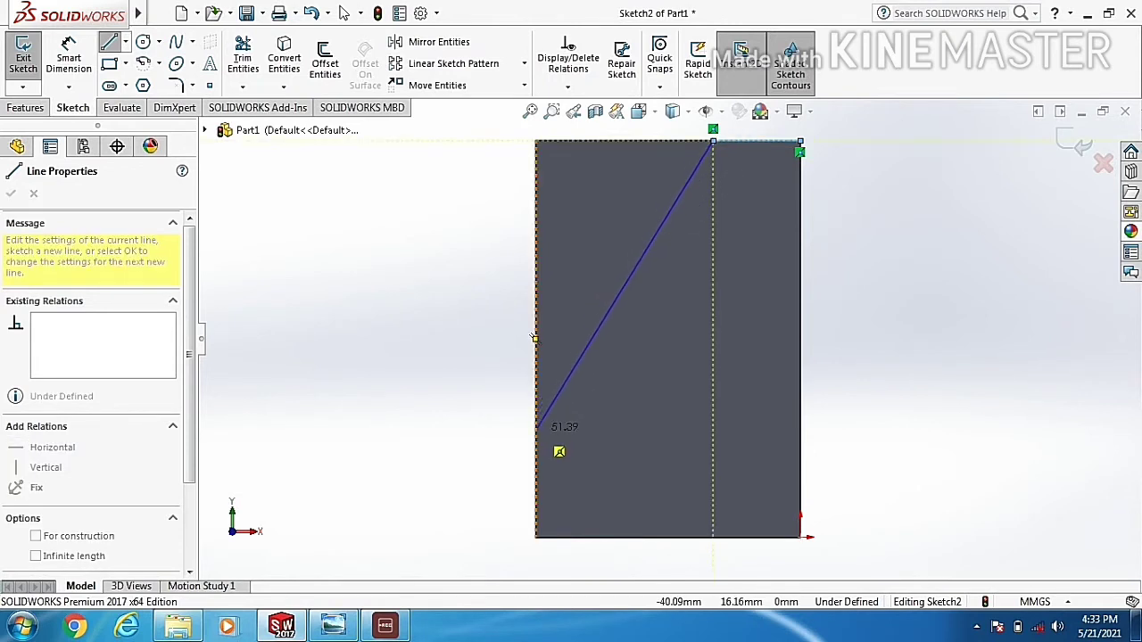
click(536, 431)
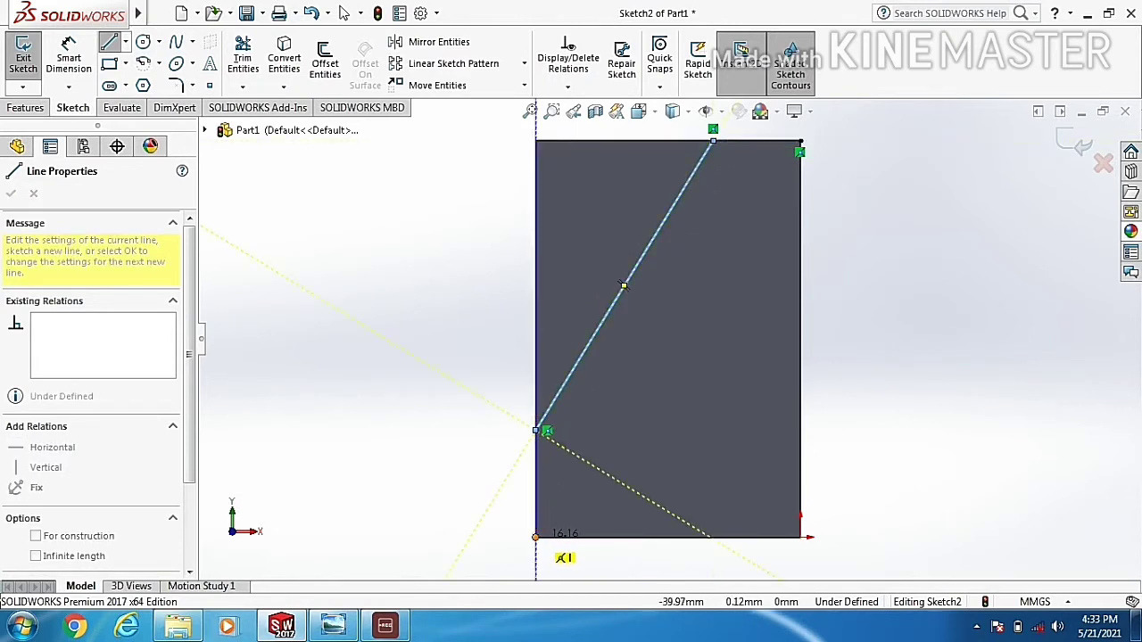
right_click(451, 435)
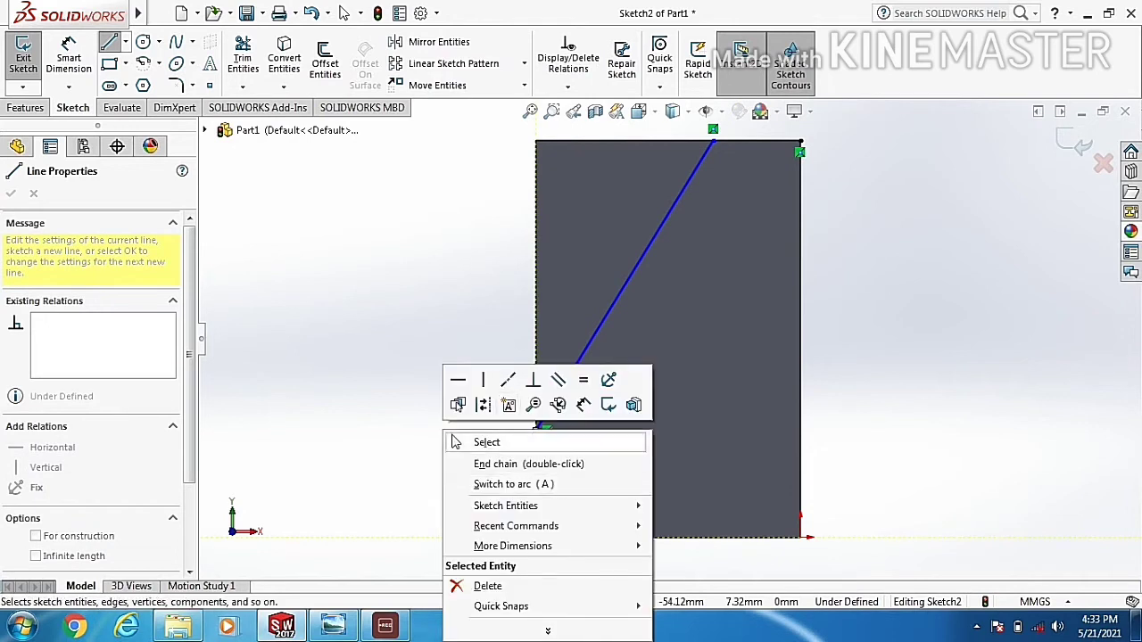
click(455, 442)
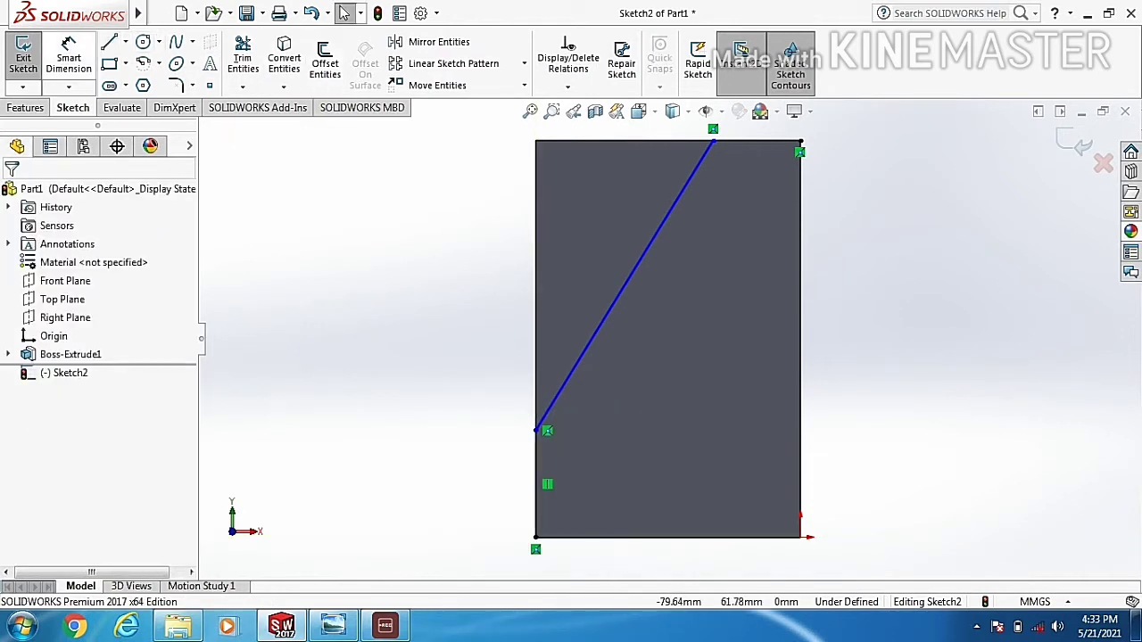
Dimension the top segment 15 mm and the left-edge segment 20 mm, fully defining Sketch2
click(68, 44)
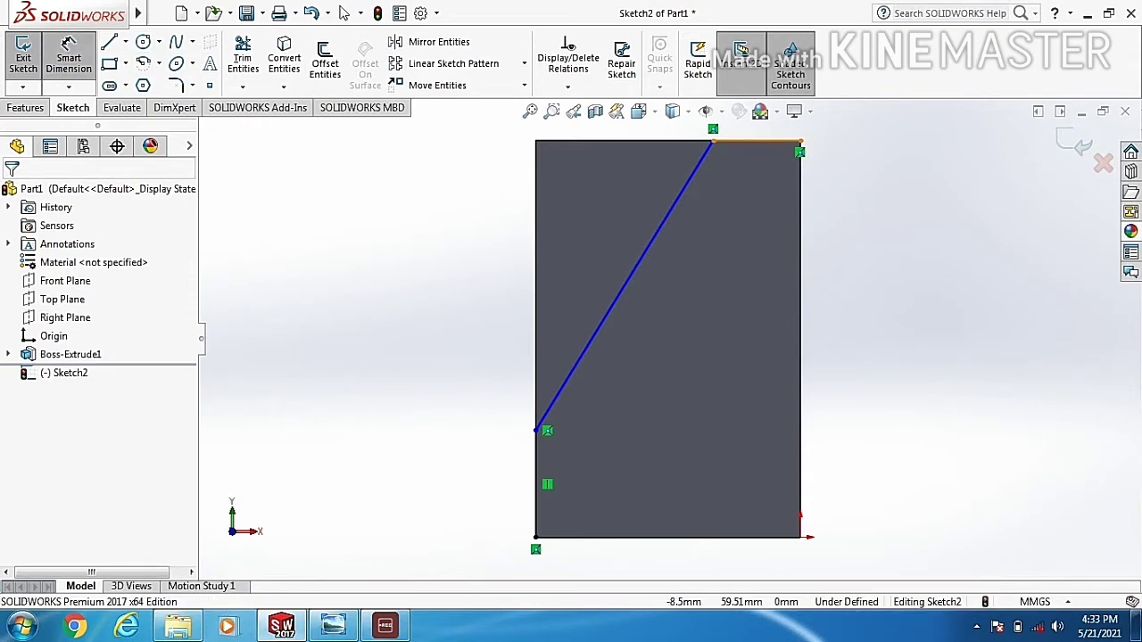
click(758, 141)
click(769, 198)
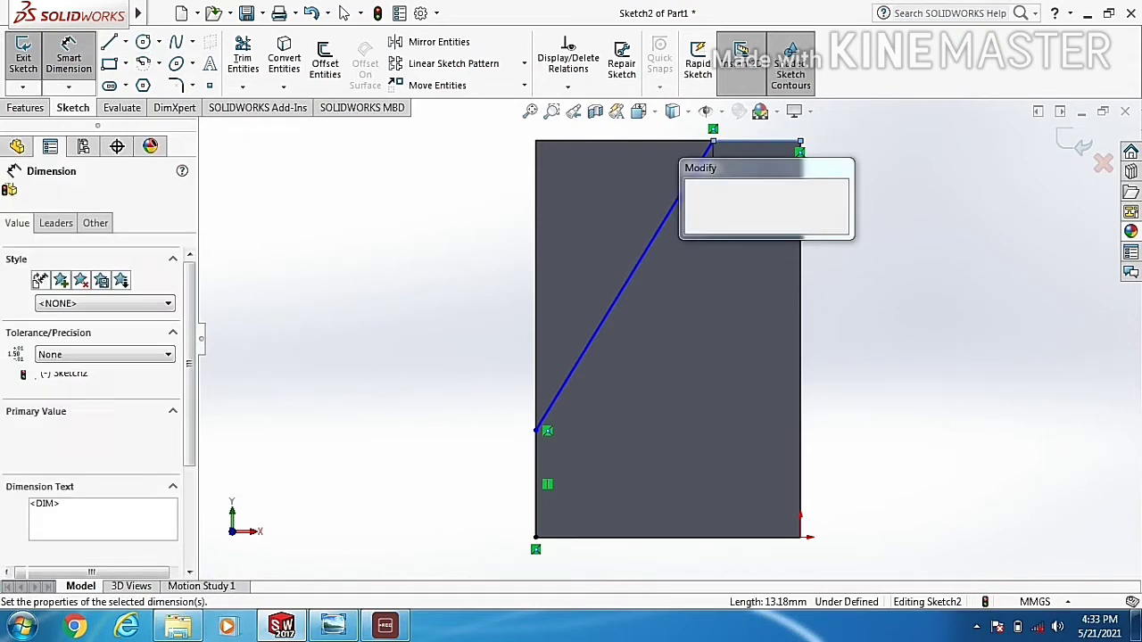
text(15)
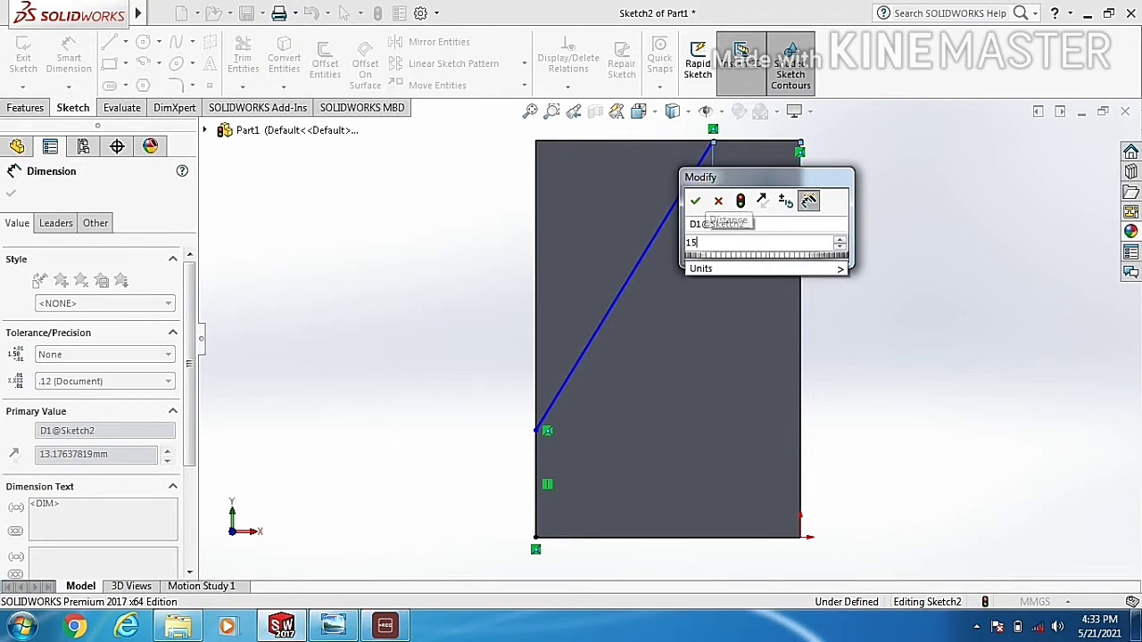
key(Return)
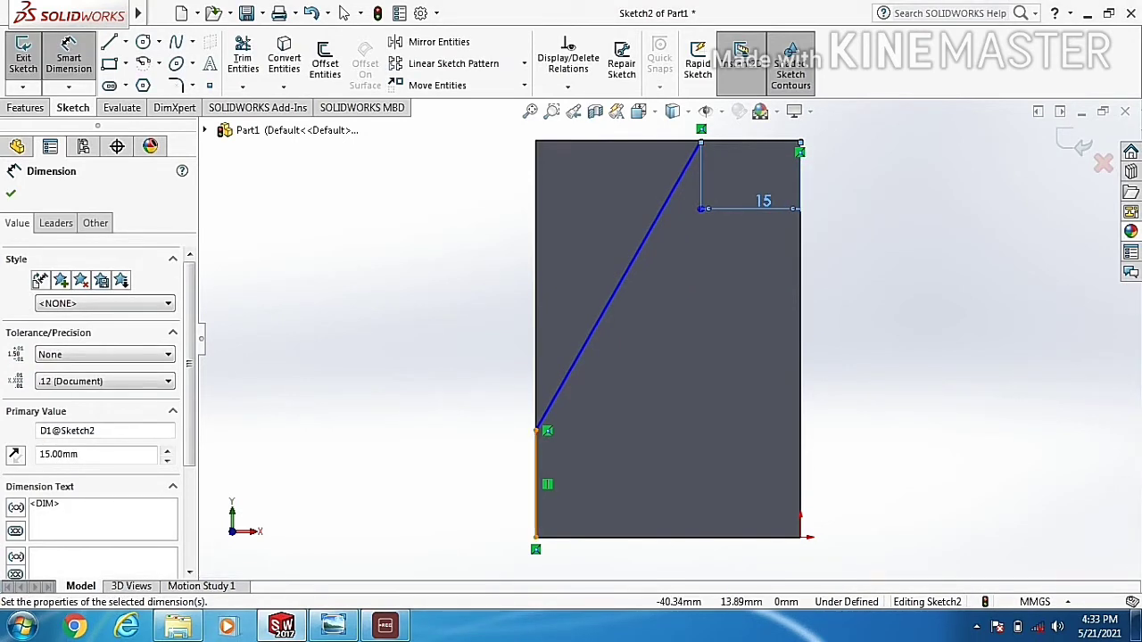
click(536, 481)
click(466, 482)
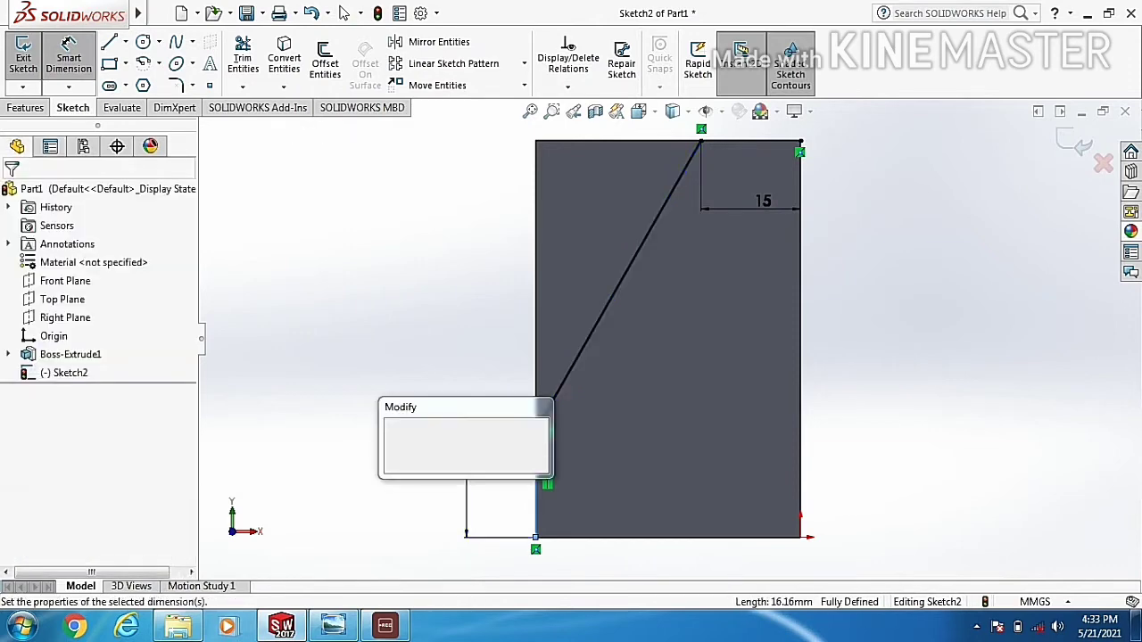
text(20)
click(395, 438)
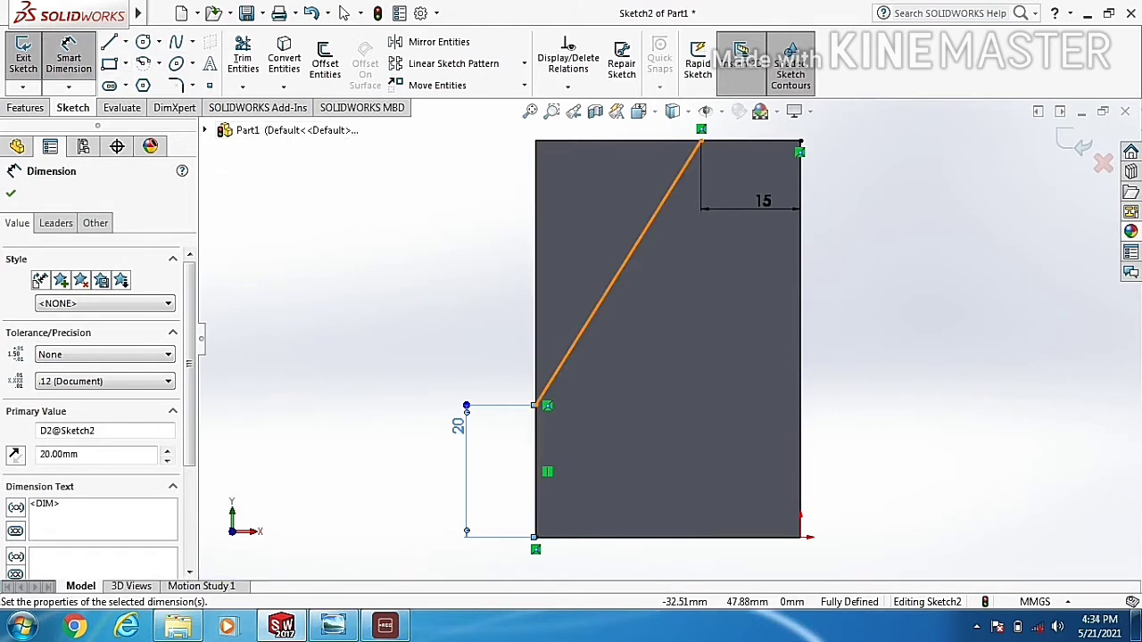
key(Escape)
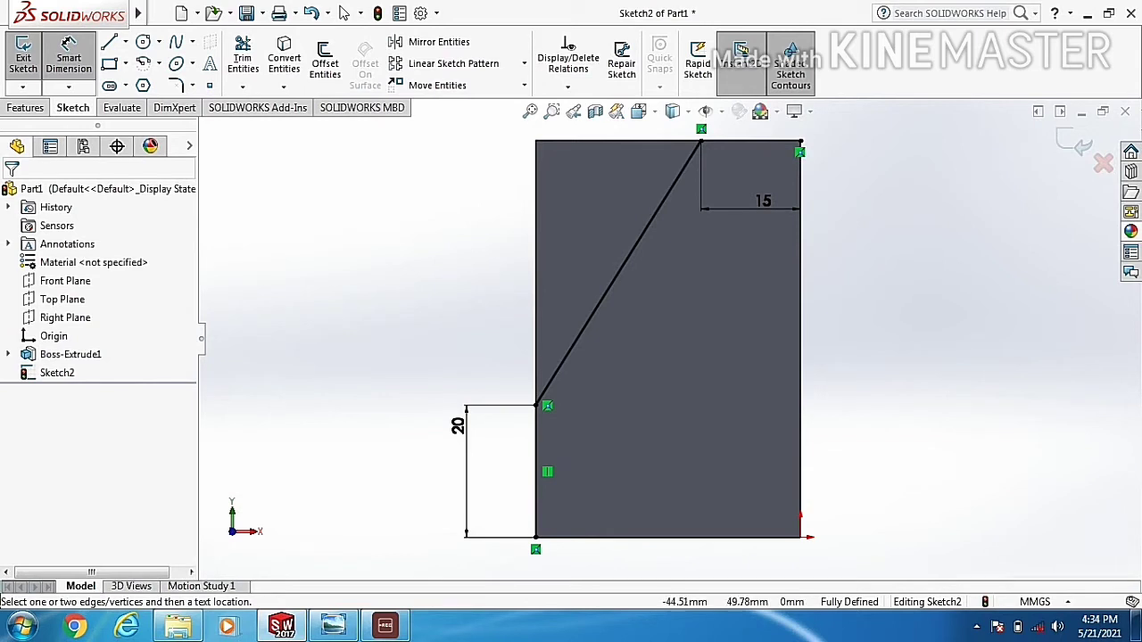
right_click(417, 221)
click(426, 274)
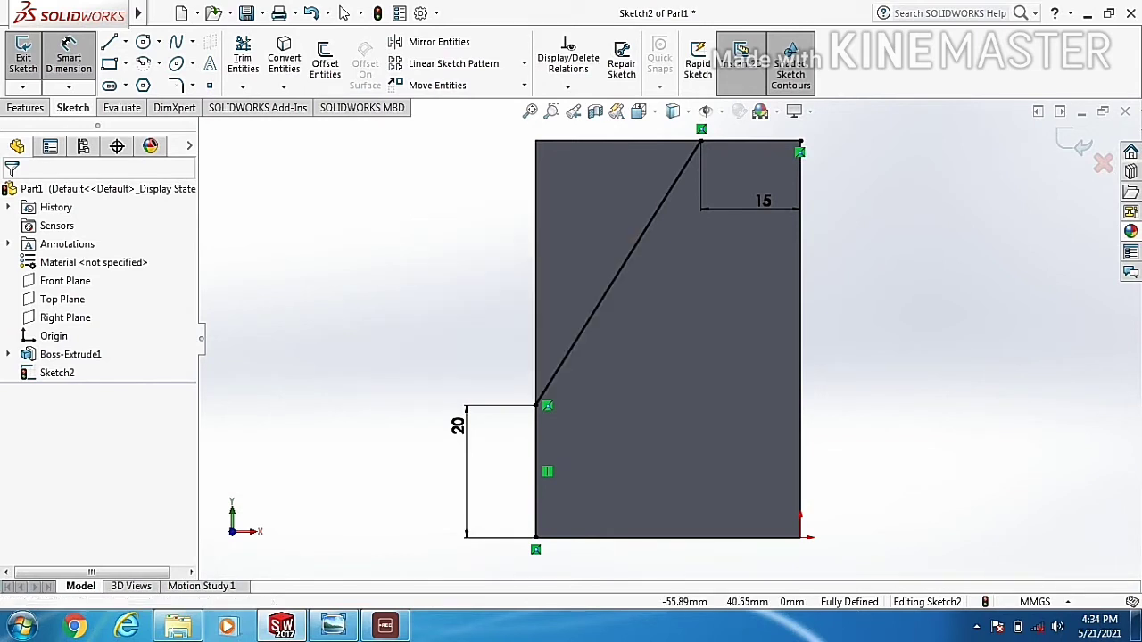
Convert the front face edges to sketch lines and power-trim the surplus, leaving a closed triangle
click(575, 220)
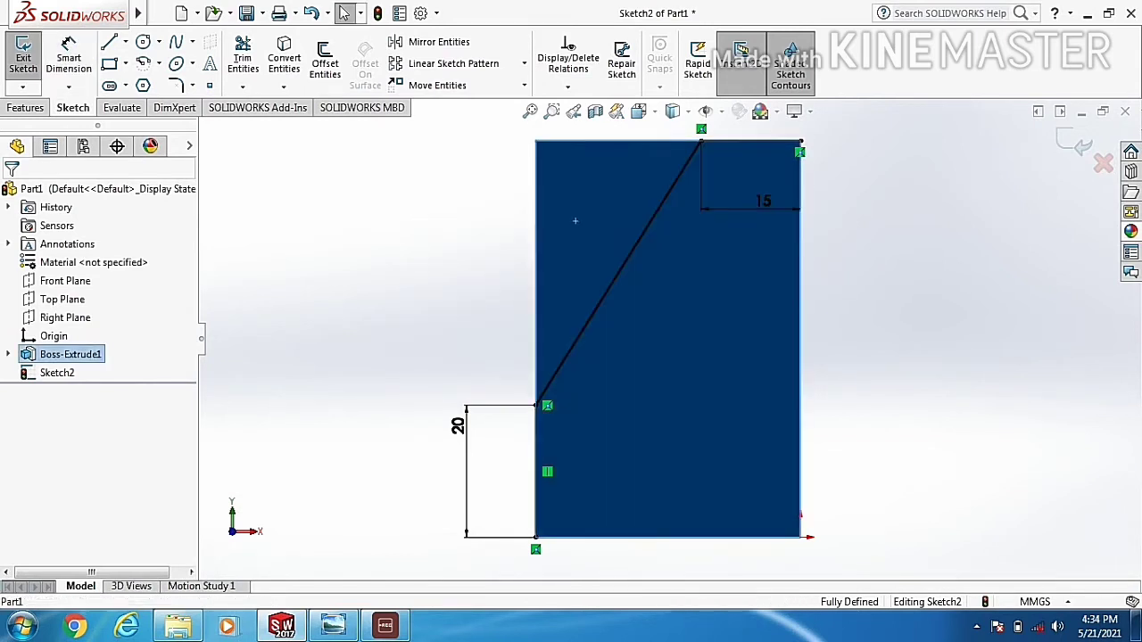
click(283, 63)
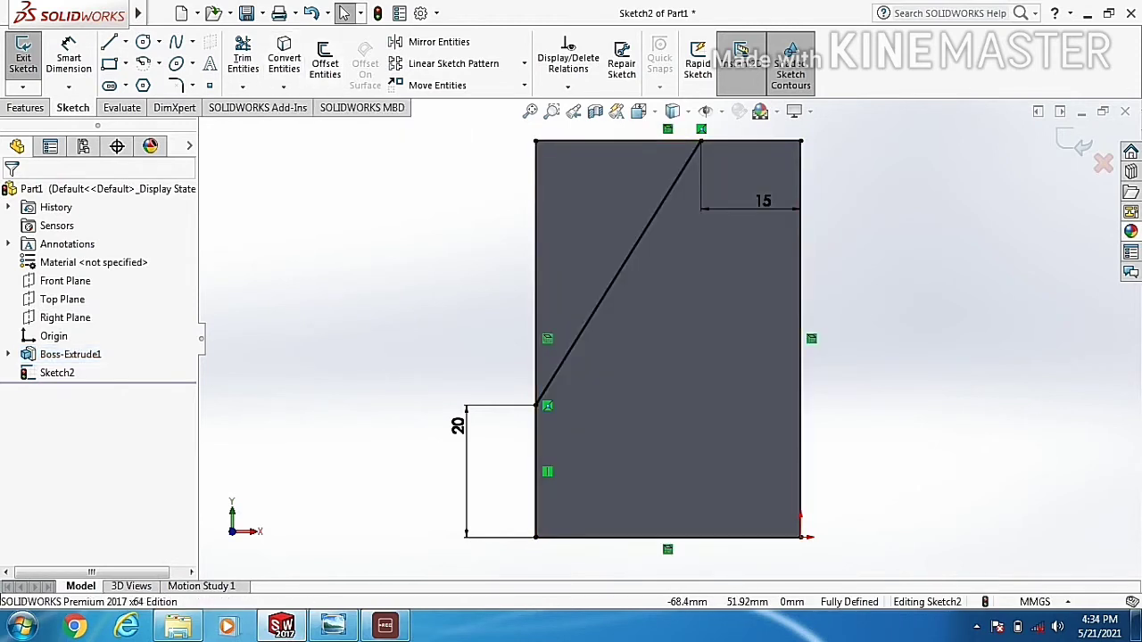
click(243, 56)
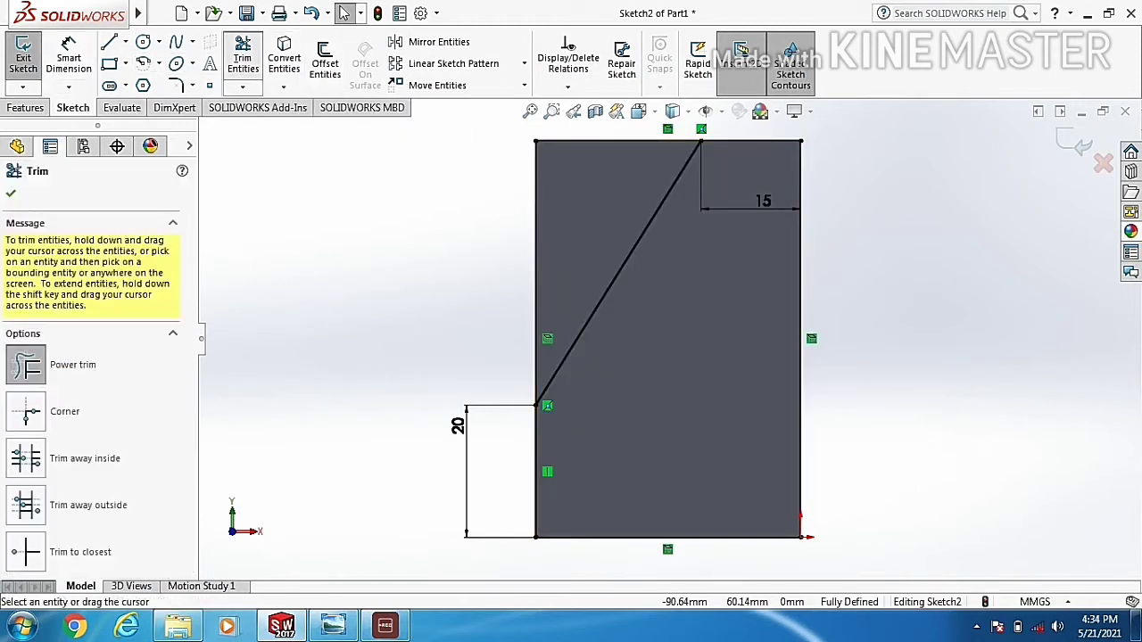
drag(523, 494, 635, 563)
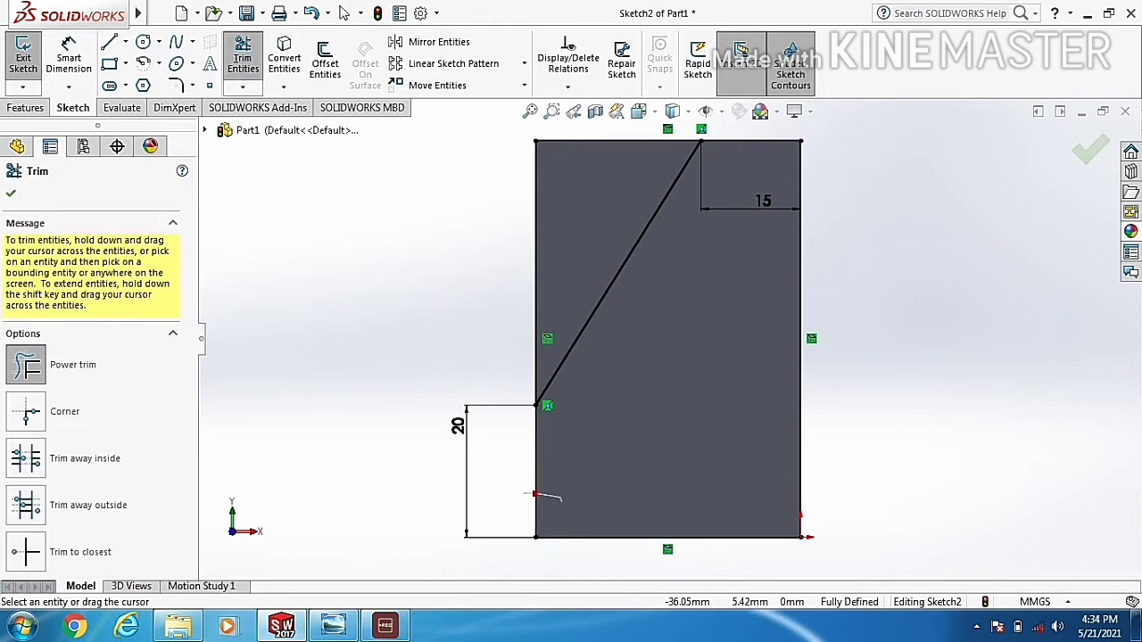
mouse_move(717, 522)
mouse_down()
mouse_move(832, 402)
mouse_move(774, 317)
mouse_up()
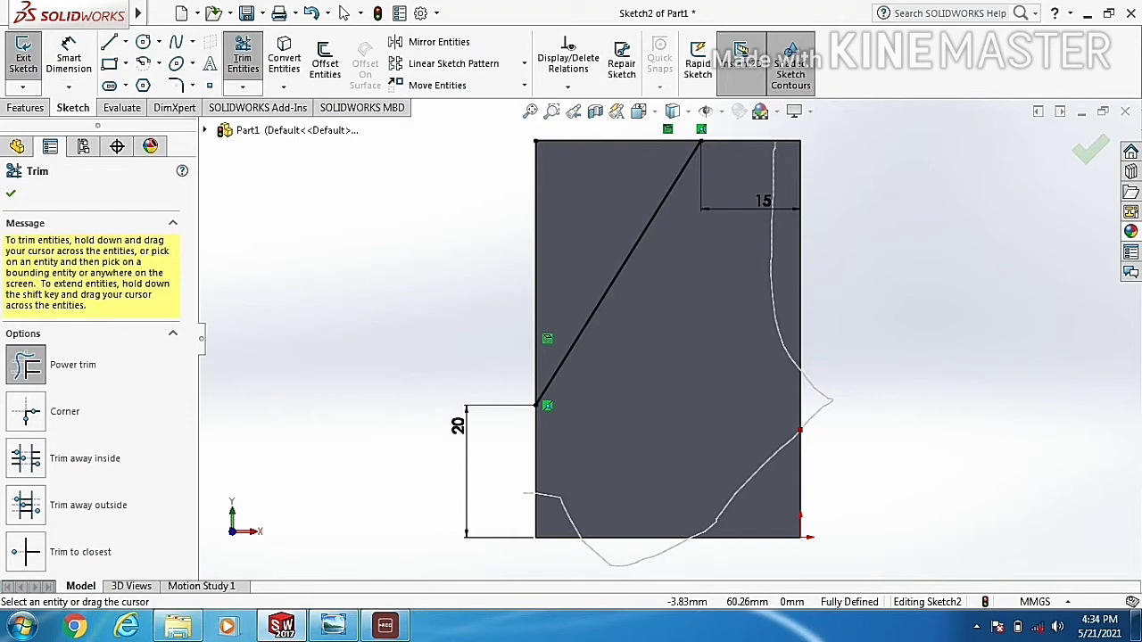
drag(774, 148, 774, 141)
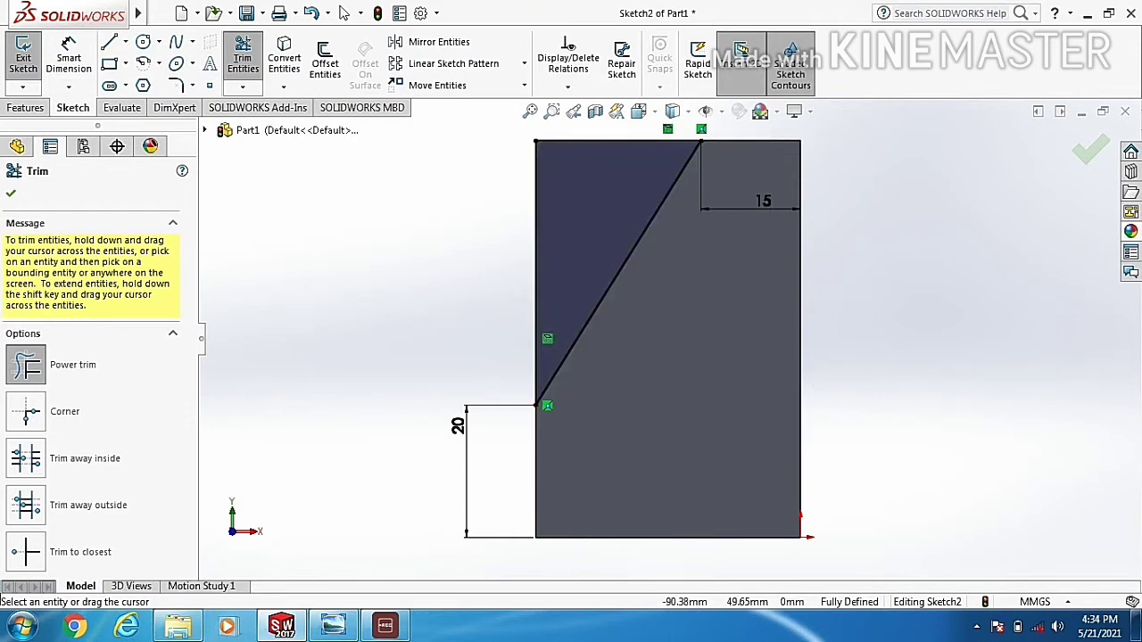
click(26, 107)
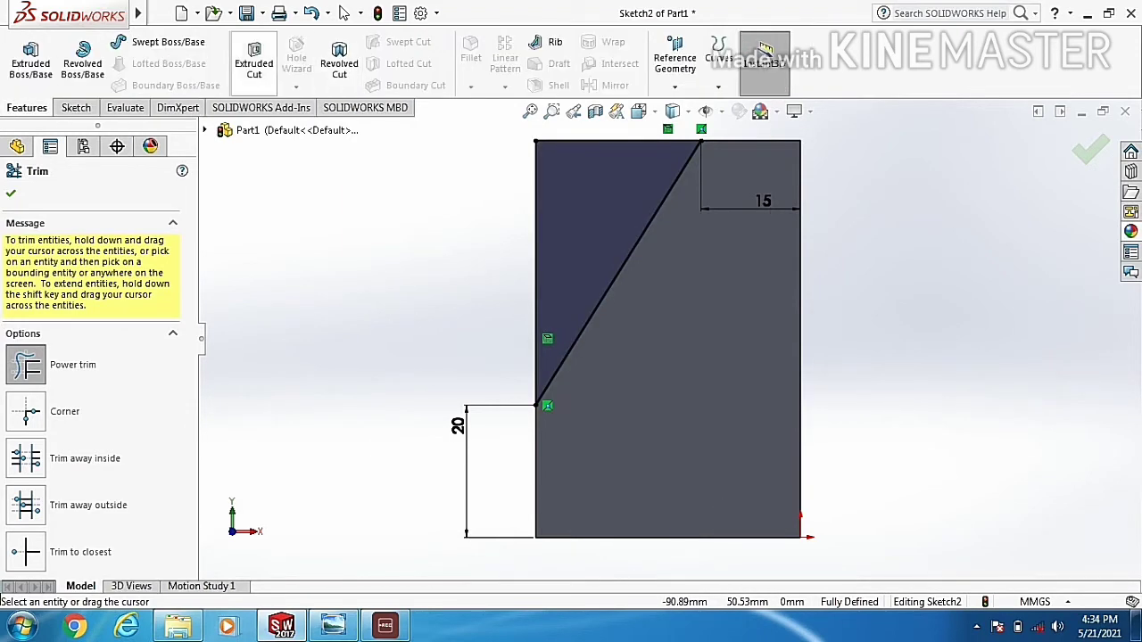
Remove the triangular corner with a 25 mm blind extruded cut, then select the front end face
click(254, 62)
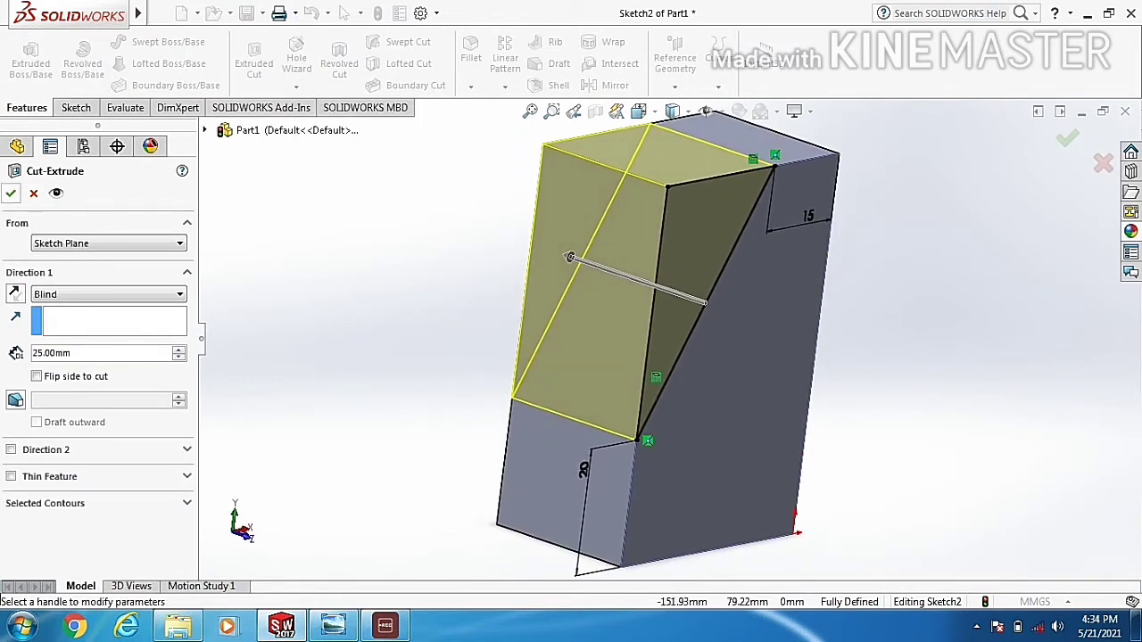
click(11, 193)
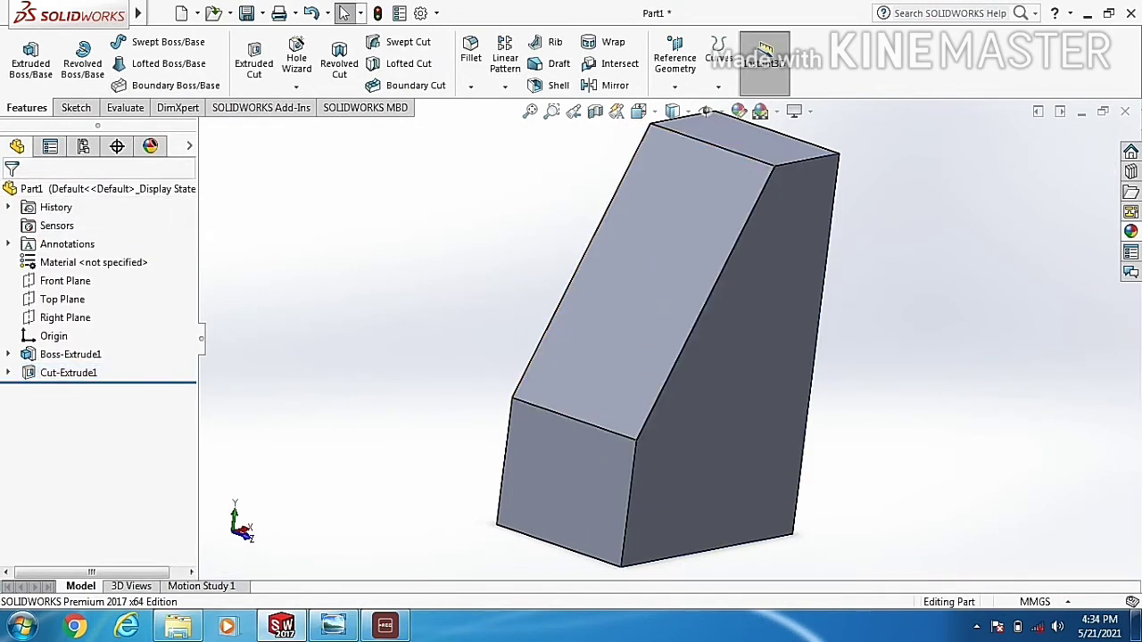
key(ctrl+1)
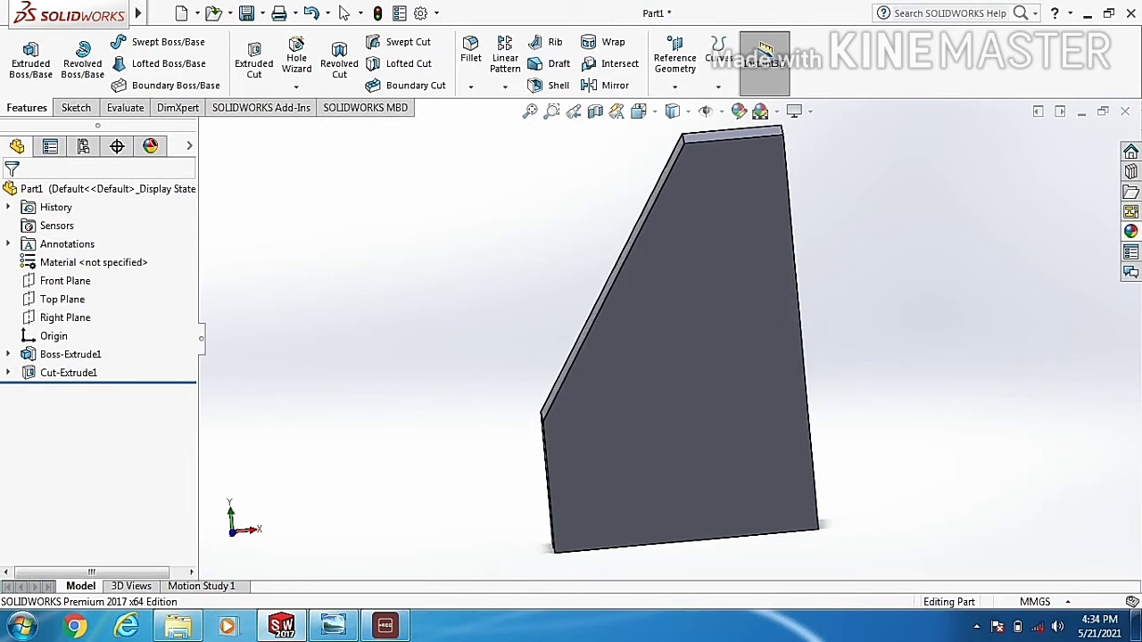
key(ctrl+7)
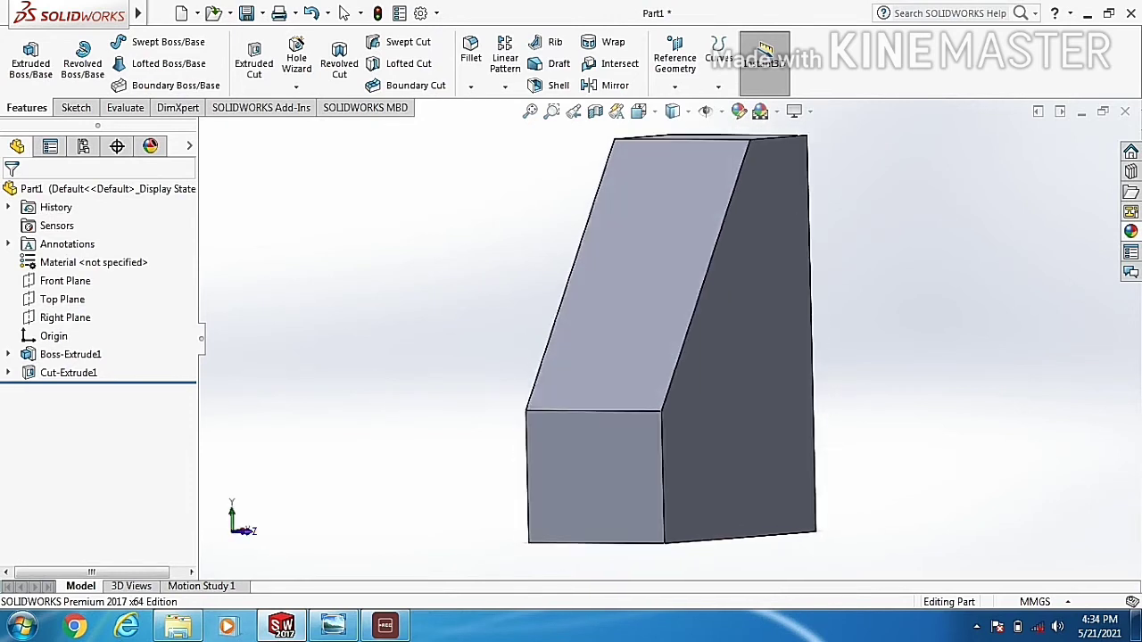
click(573, 449)
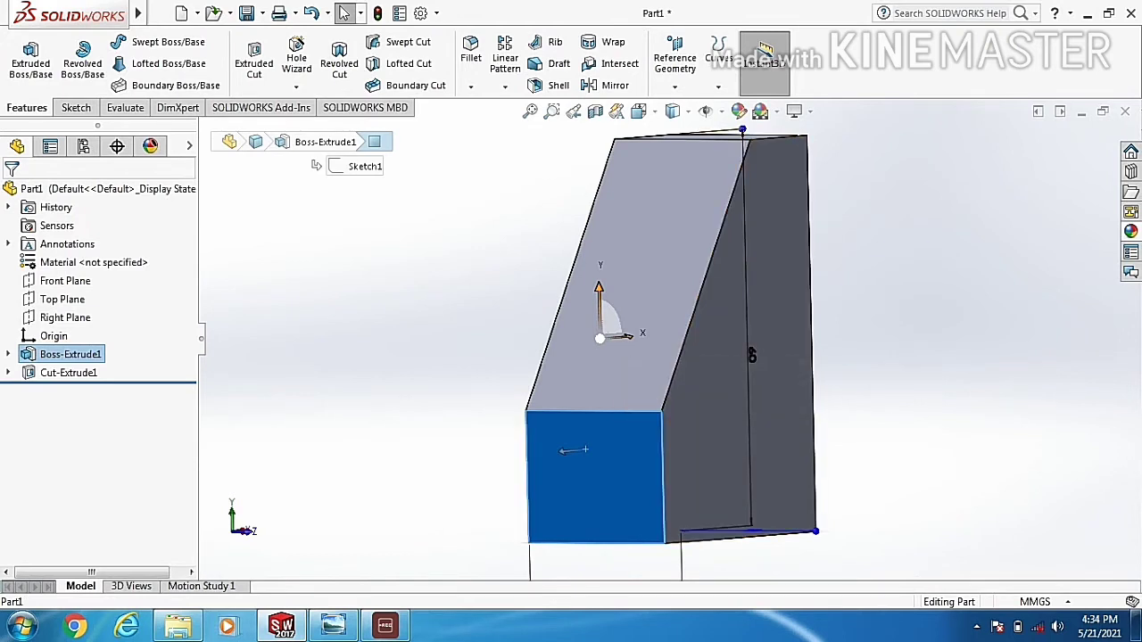
Start a new sketch on the block's front end face, viewed normal to it
click(574, 449)
click(589, 464)
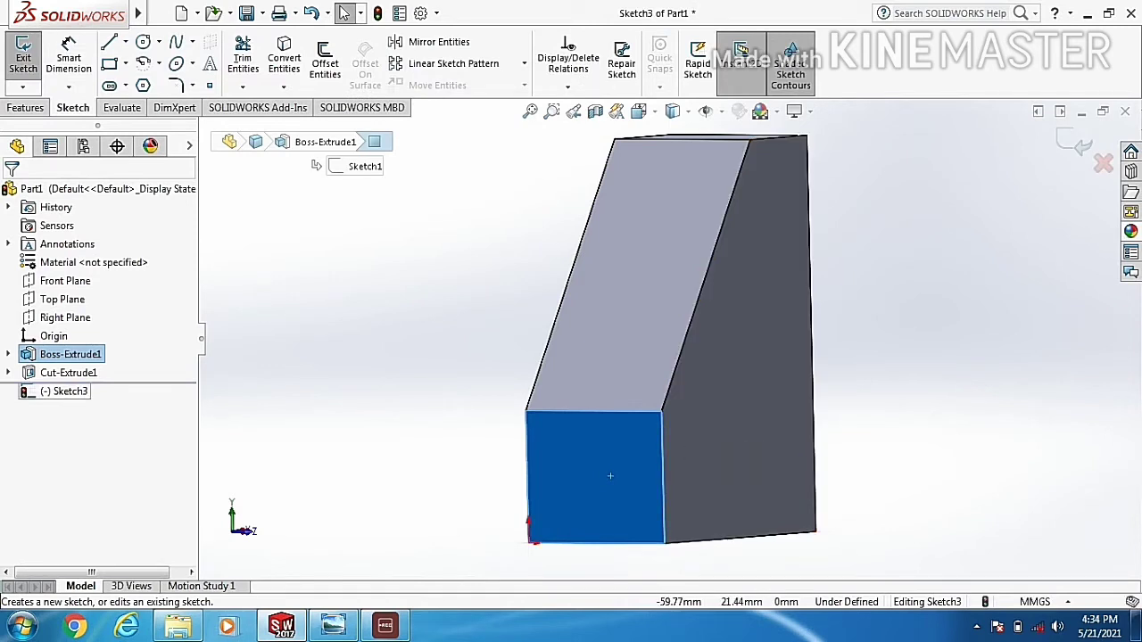
drag(65, 391, 78, 366)
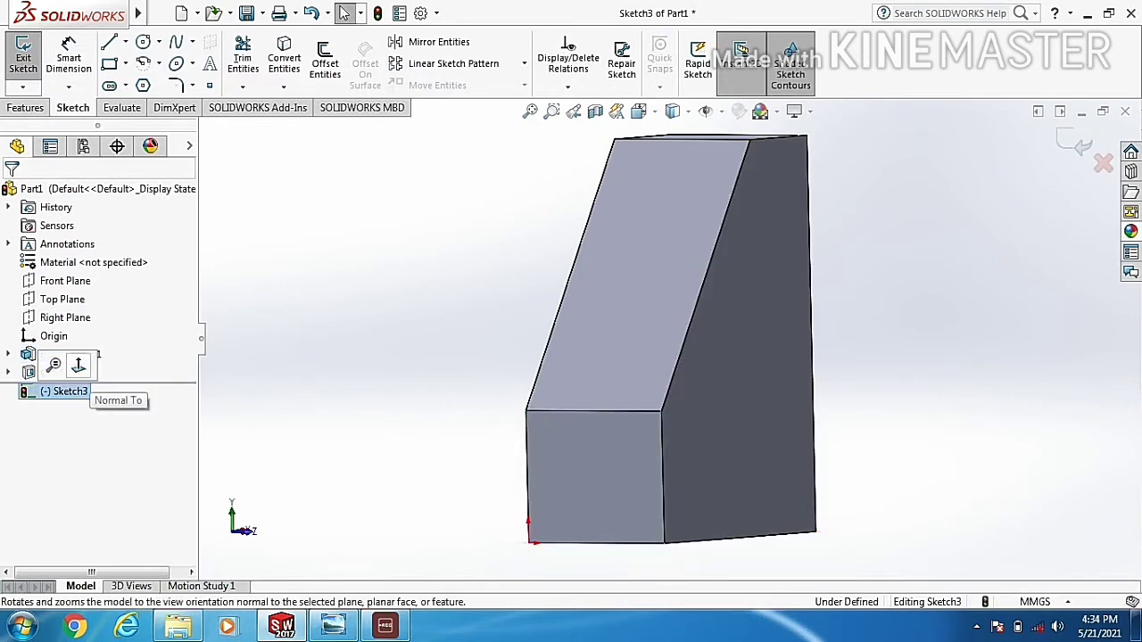
click(78, 365)
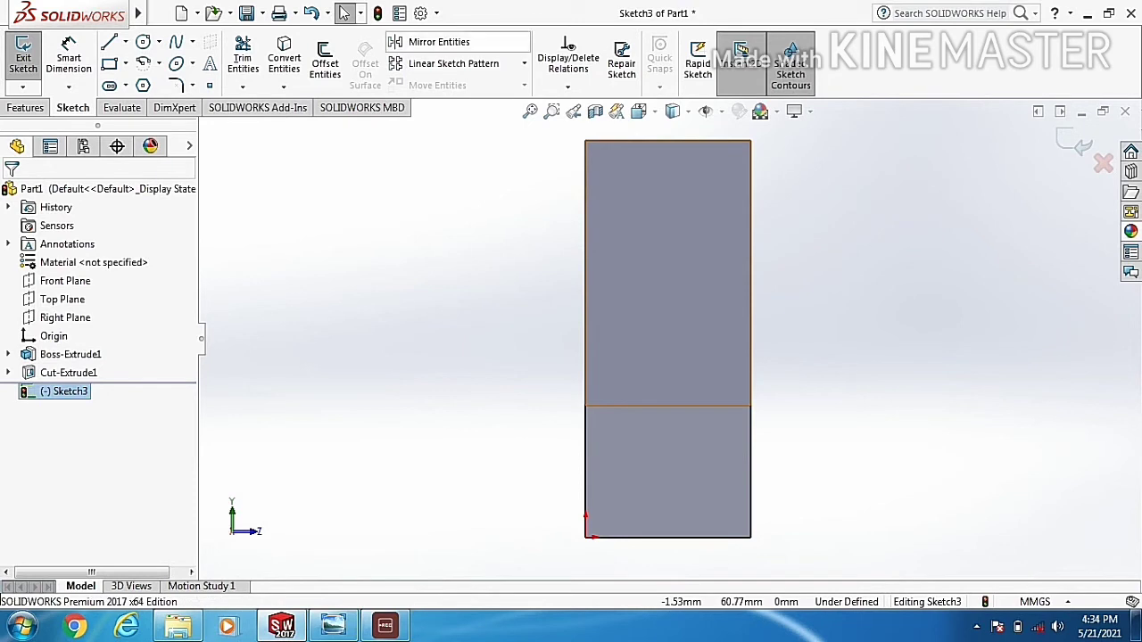
Draw a vertical line up from the face's bottom-right corner, partway along the edge
click(109, 42)
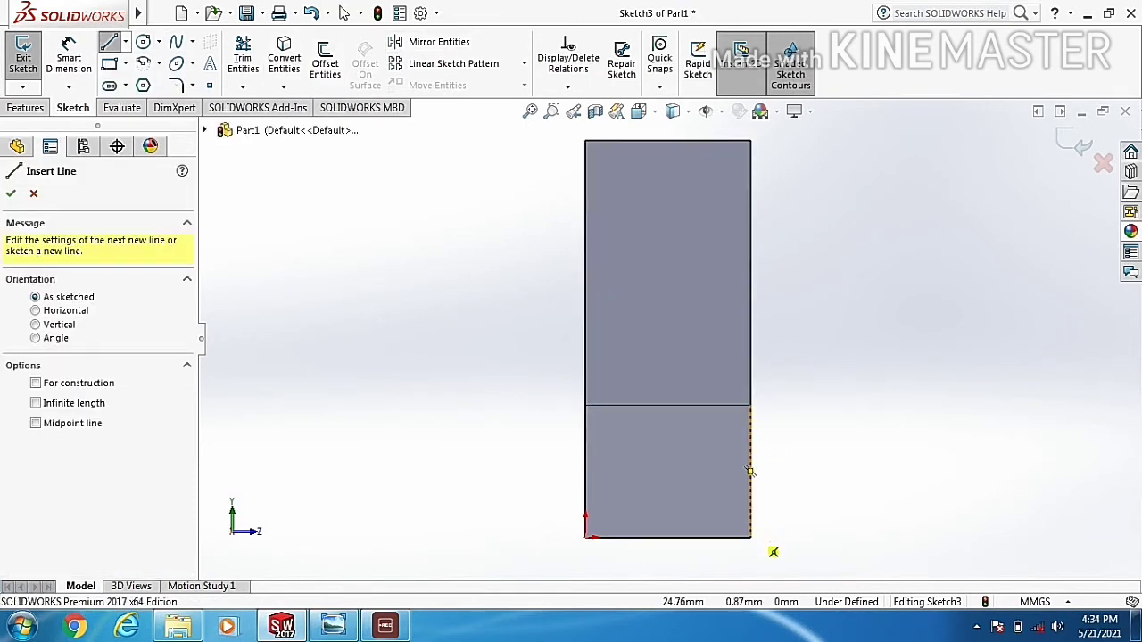
click(749, 537)
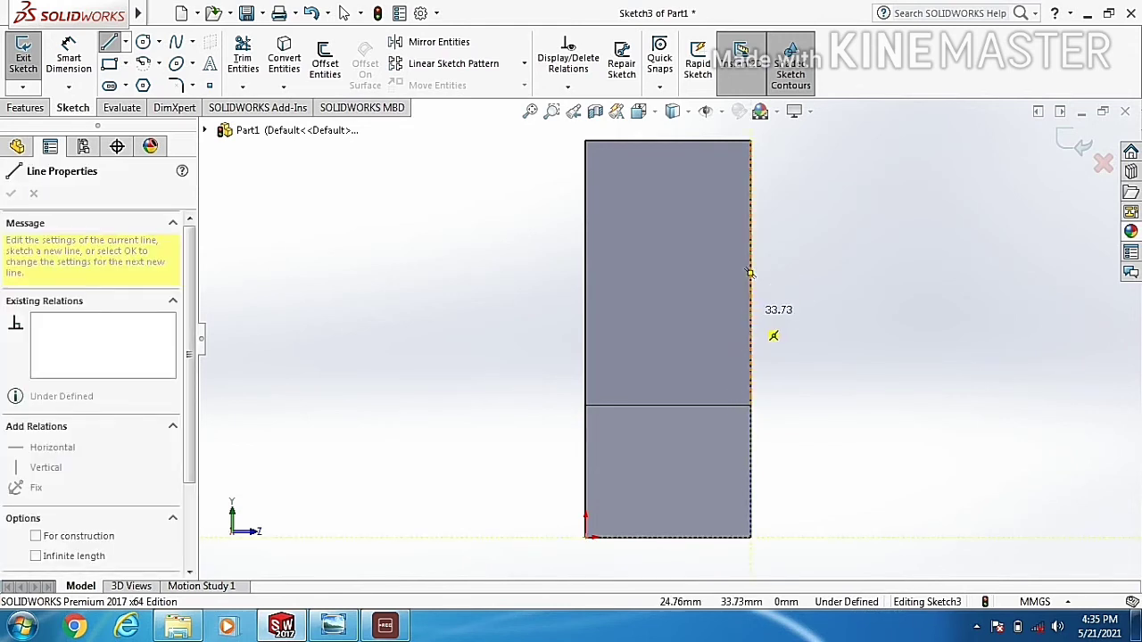
click(749, 313)
right_click(814, 303)
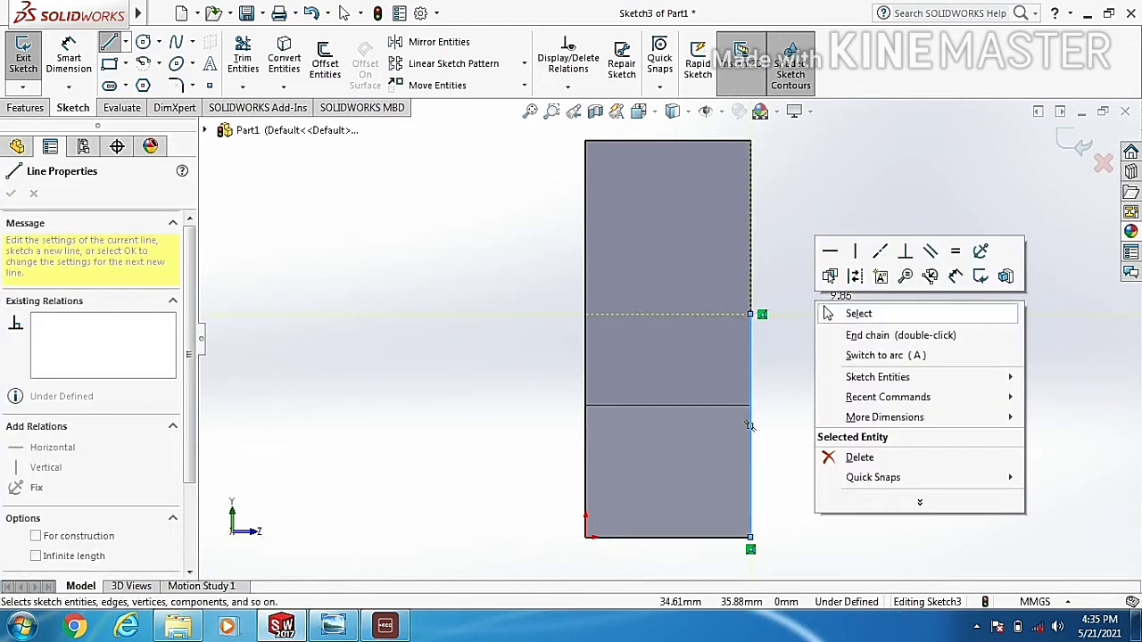
click(862, 311)
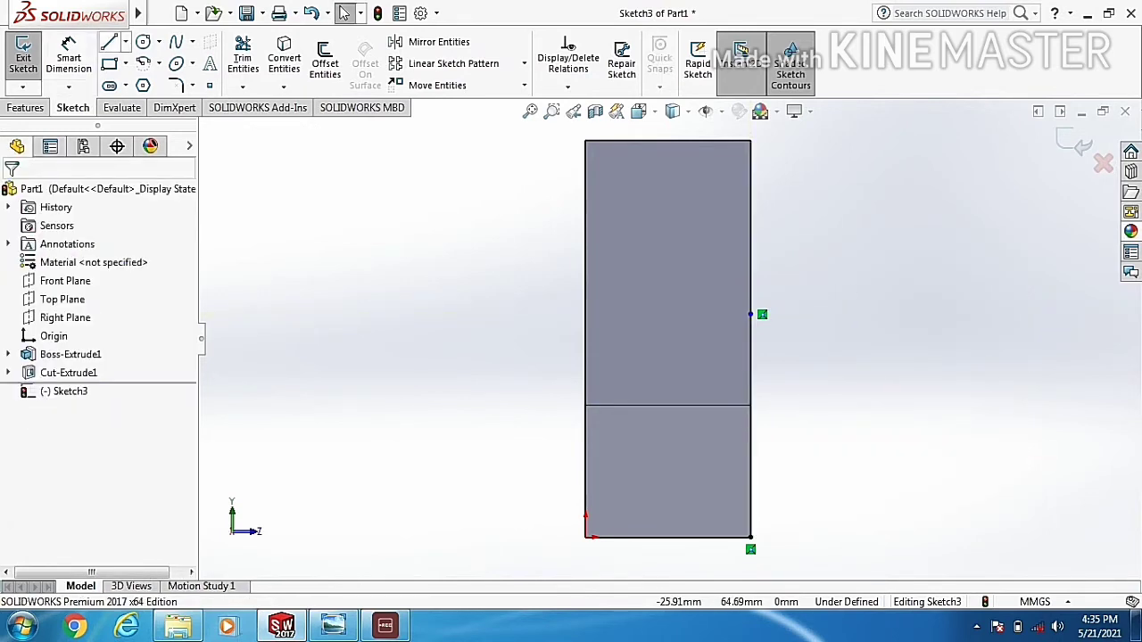
Dimension the vertical line to 40 mm, then switch to the reference drawing in Photo Viewer
click(68, 49)
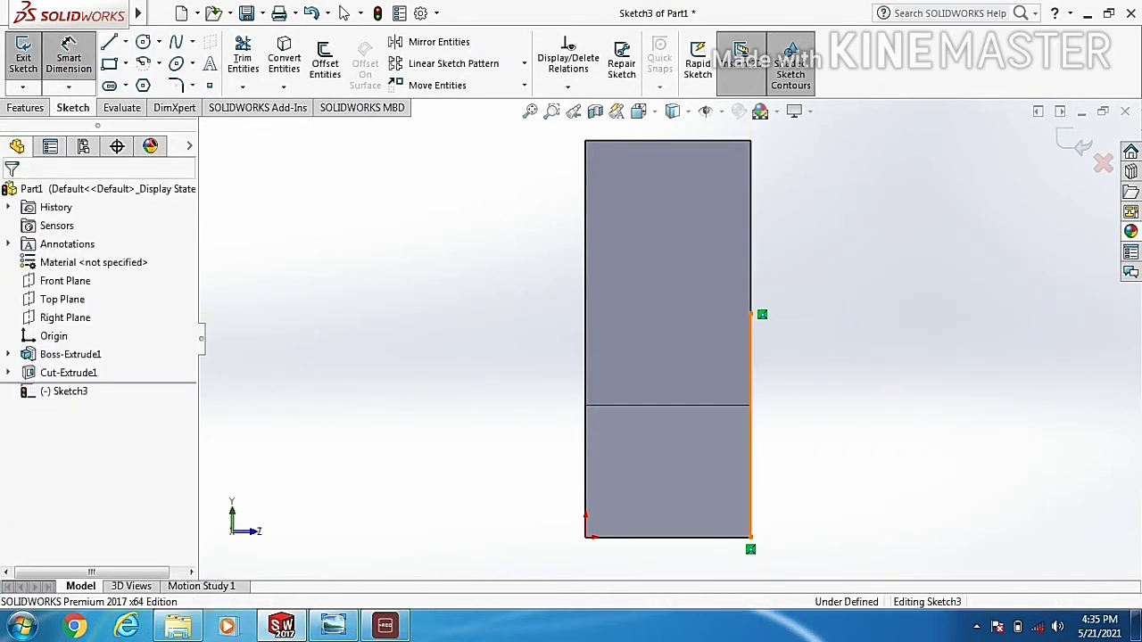
click(750, 428)
click(864, 321)
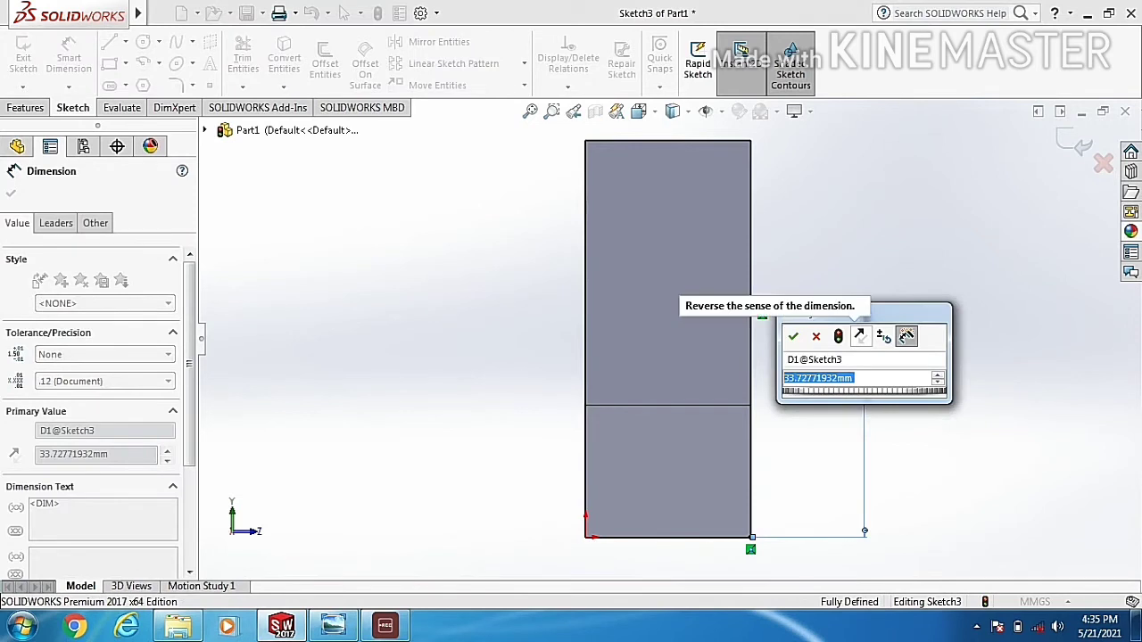
text(40)
key(Return)
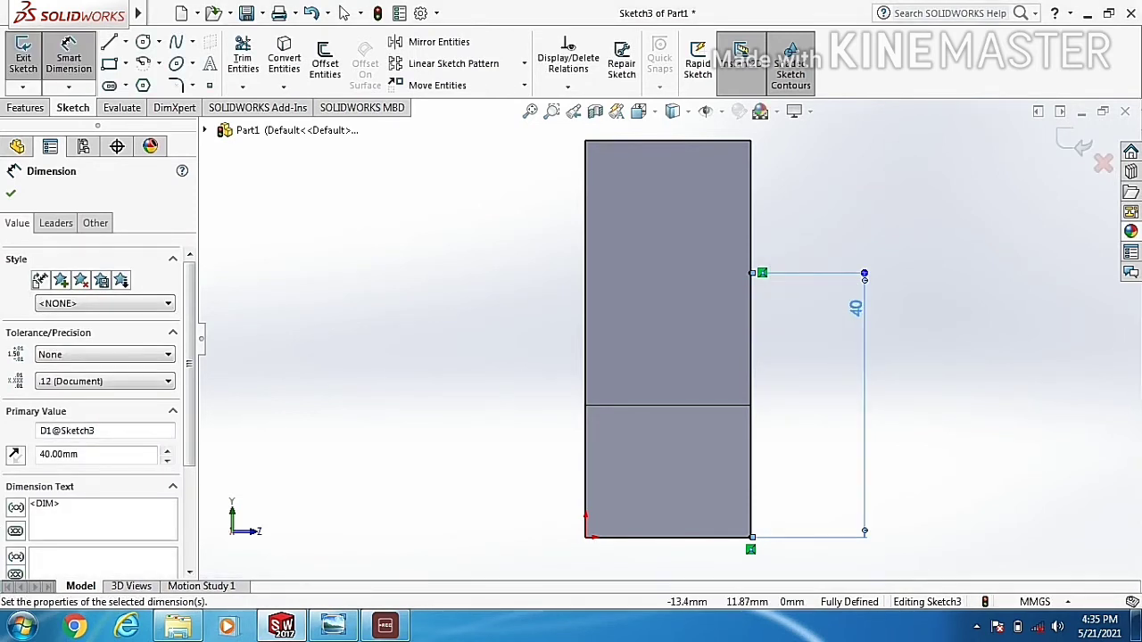
mouse_move(333, 624)
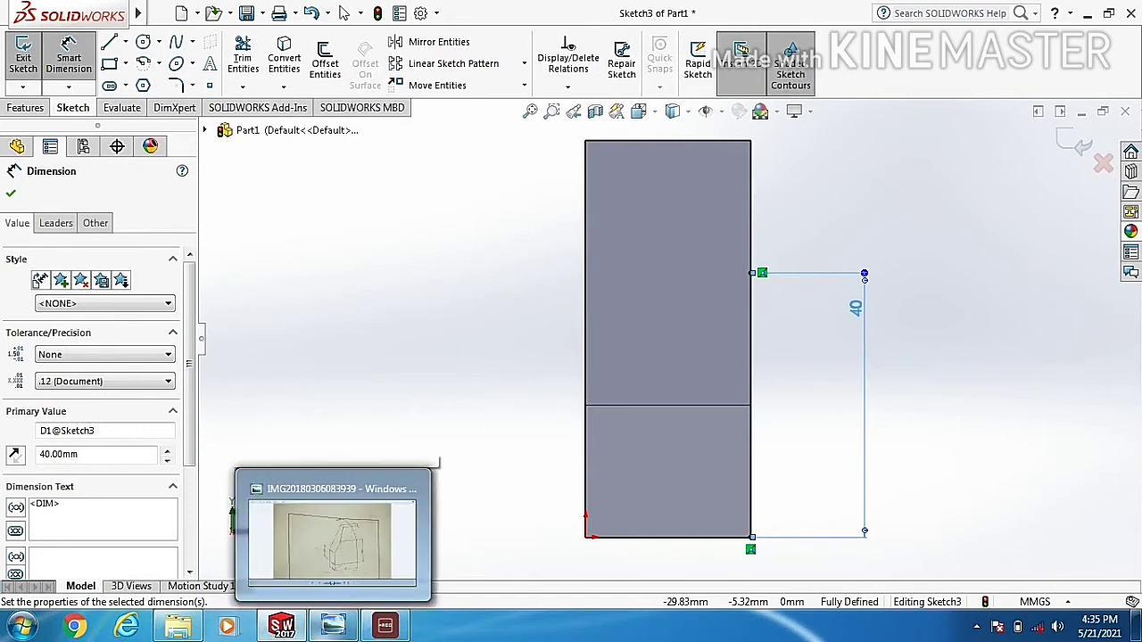
key(alt+Tab)
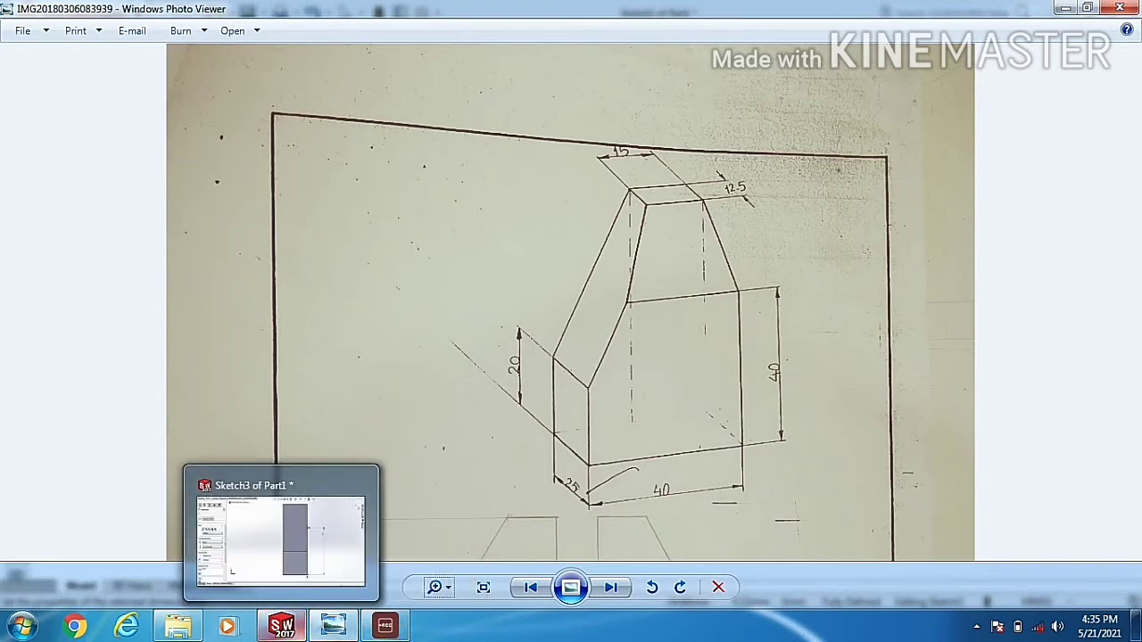
Go back from Photo Viewer to Sketch3 in SOLIDWORKS via the taskbar
click(281, 624)
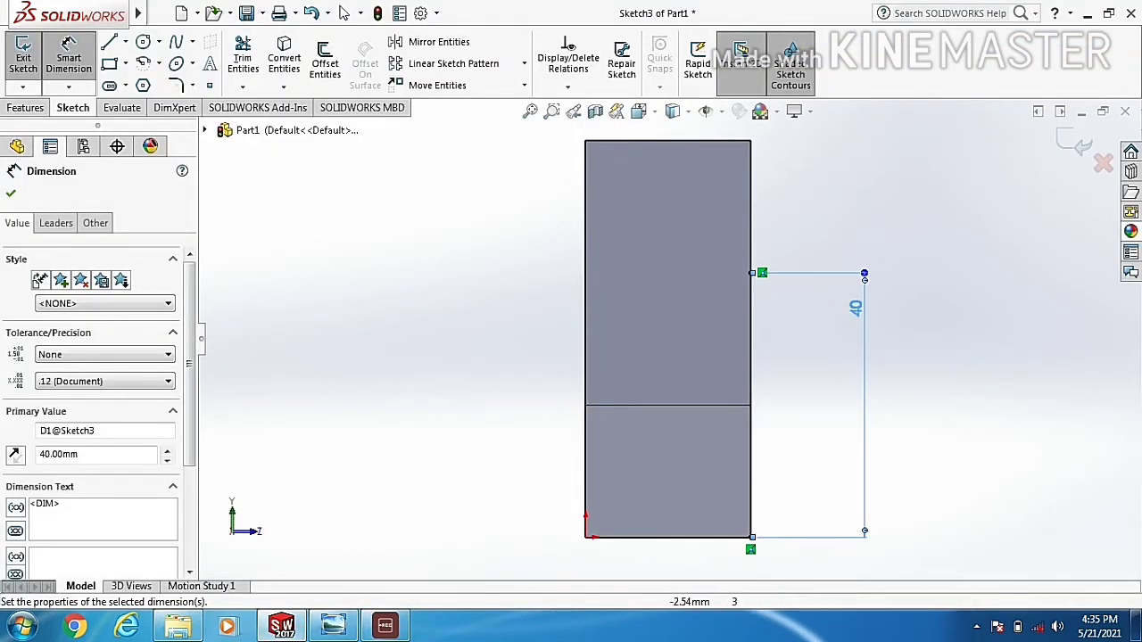
Draw a short line along the top edge and a diagonal down to the vertical line's top
click(108, 42)
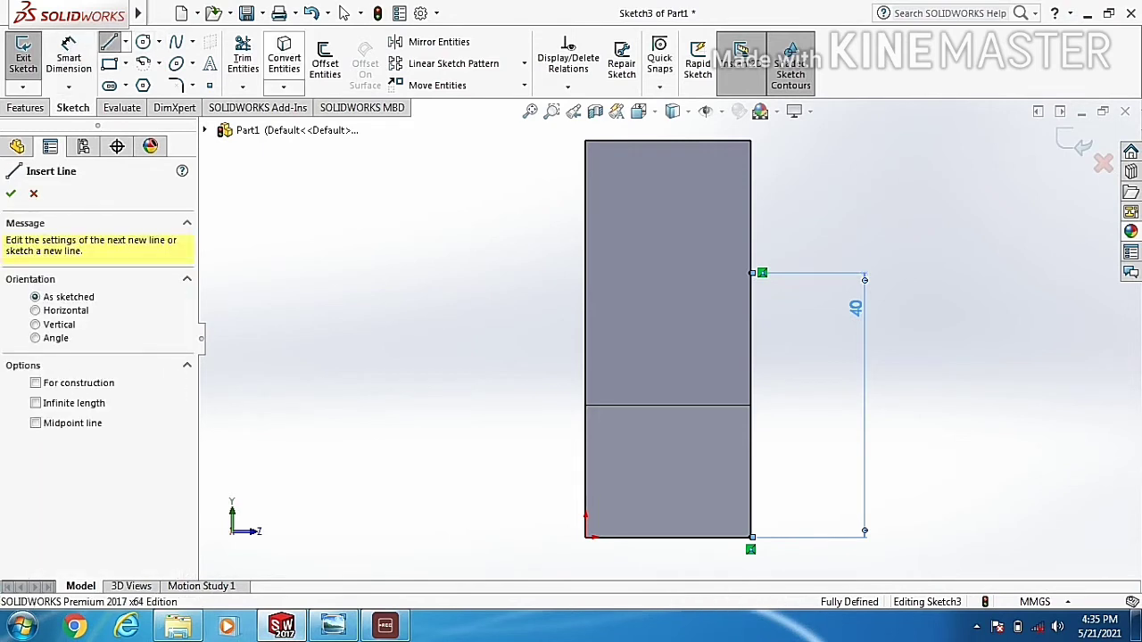
click(612, 158)
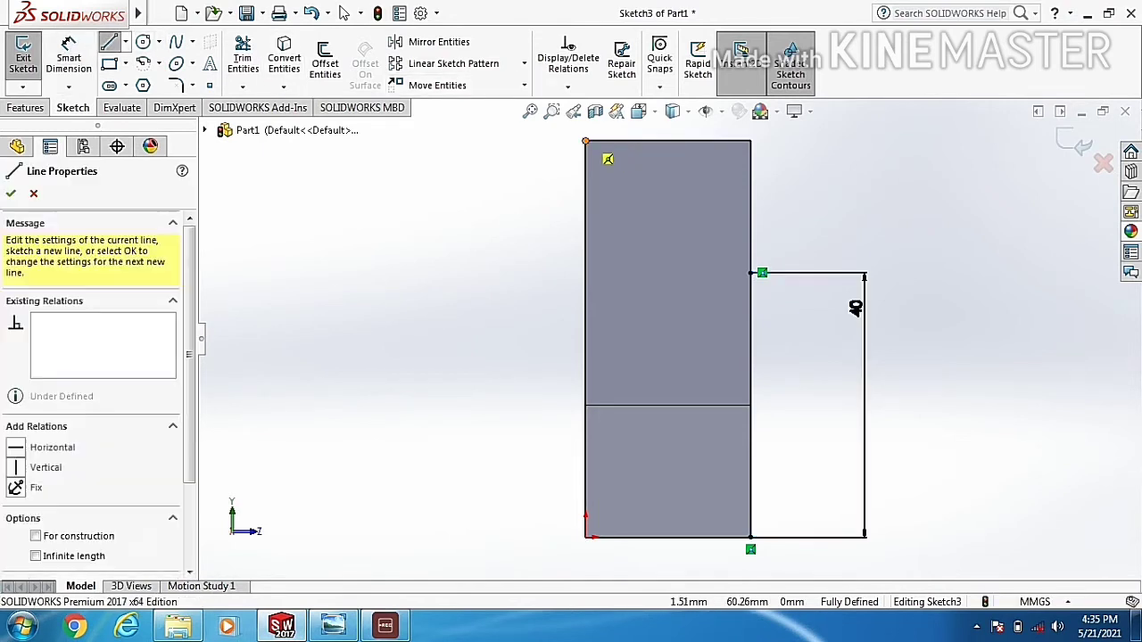
click(647, 140)
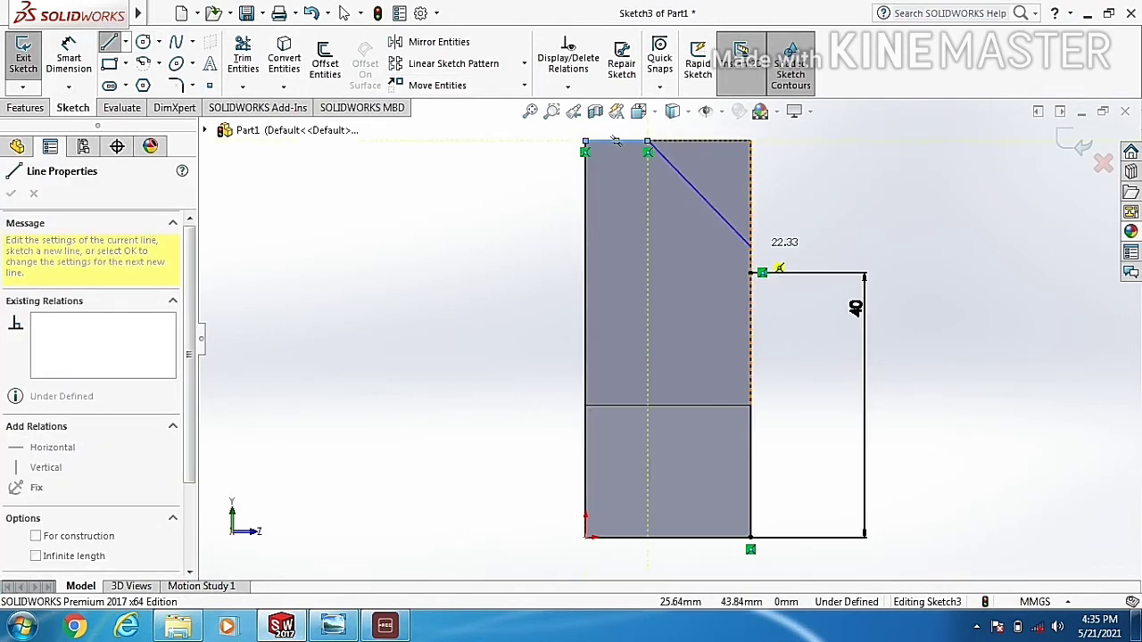
double_click(750, 272)
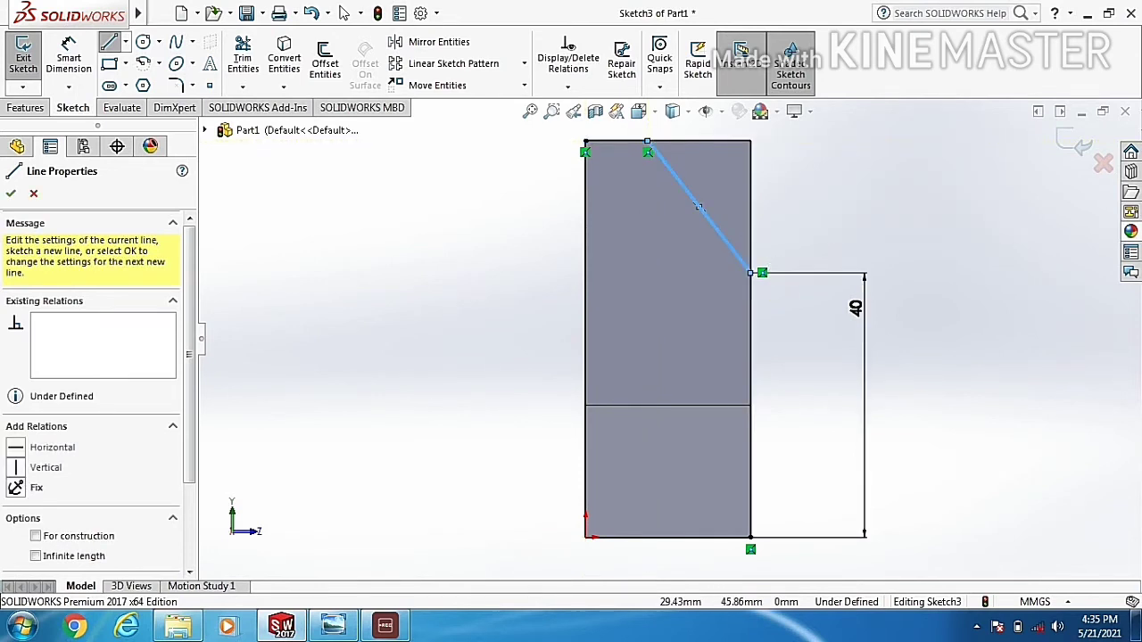
right_click(776, 230)
click(816, 247)
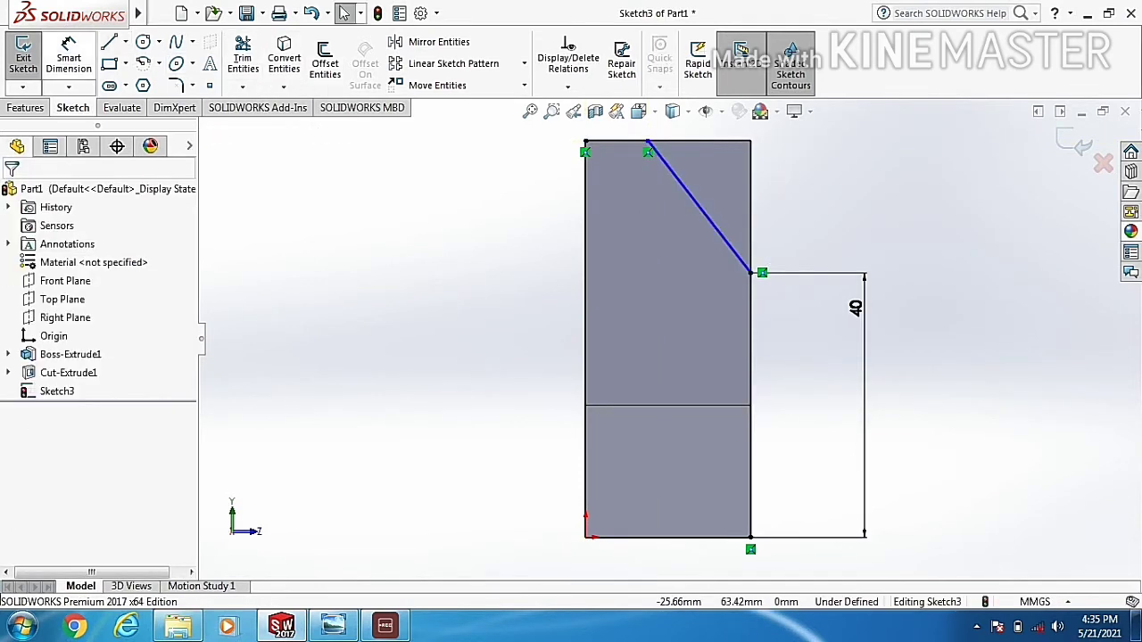
Dimension the short top line to 12.50 mm, fully defining the slanted line
click(69, 49)
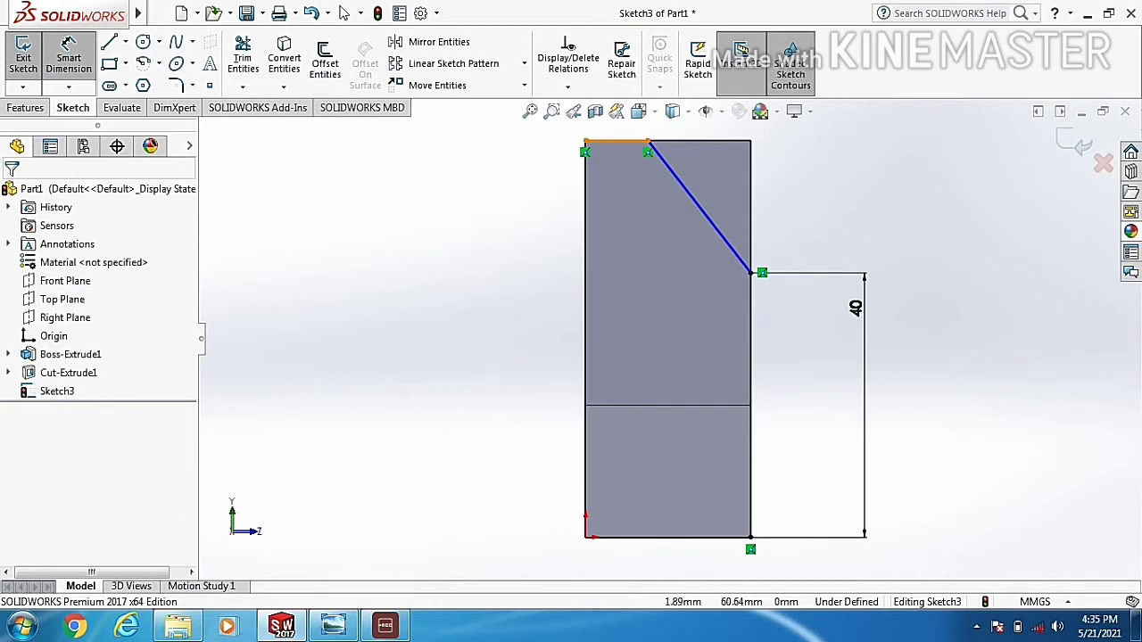
click(616, 141)
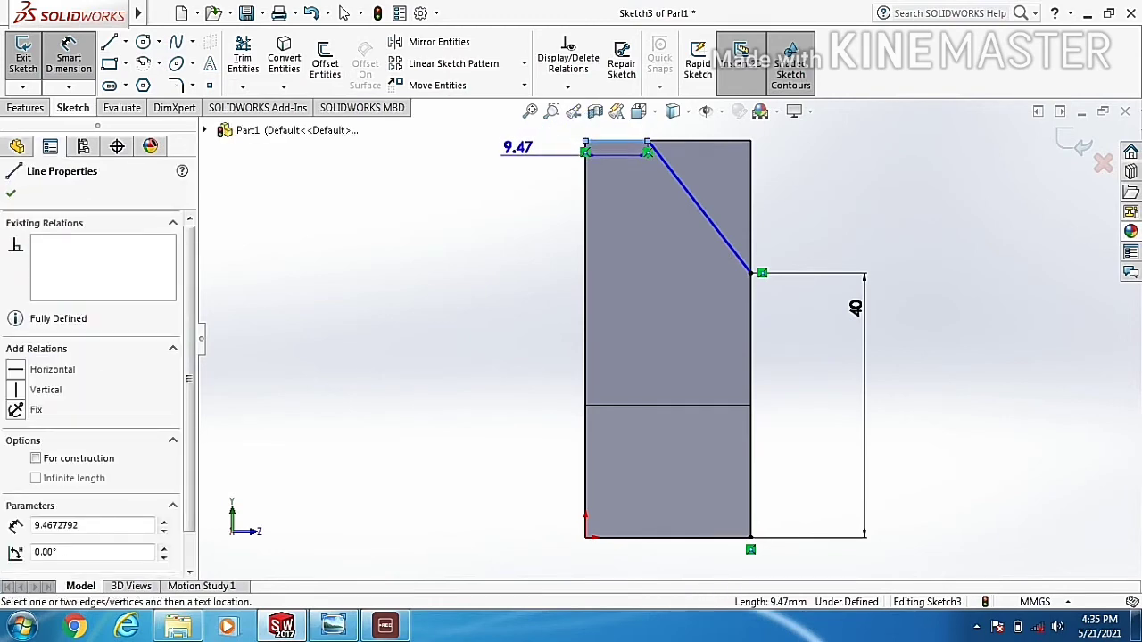
click(508, 150)
text(12)
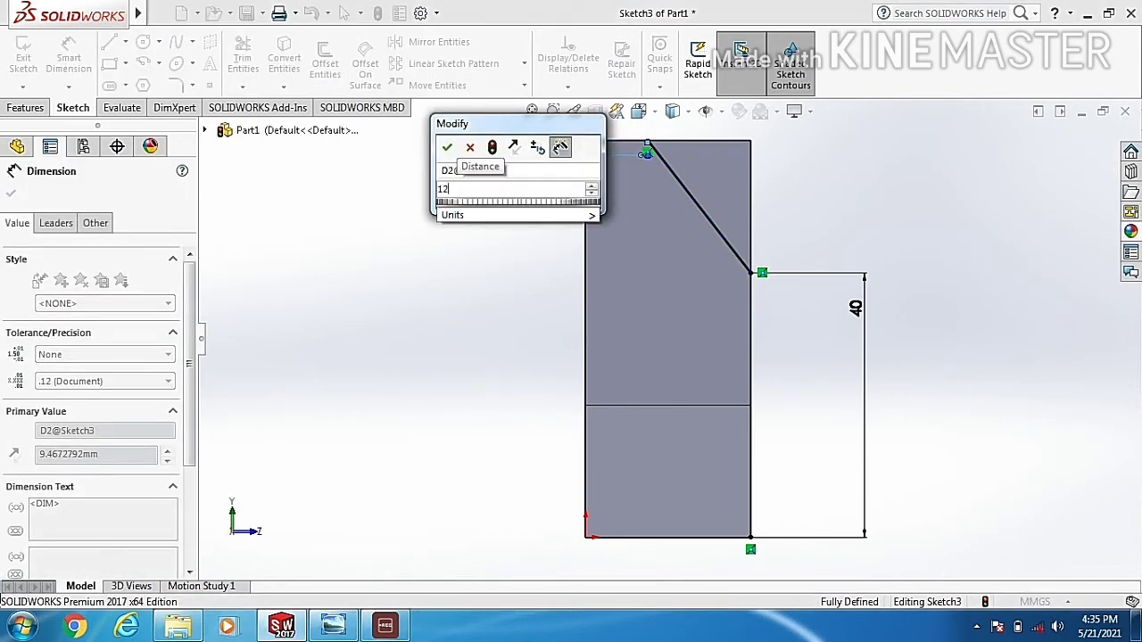
text(.5)
key(Return)
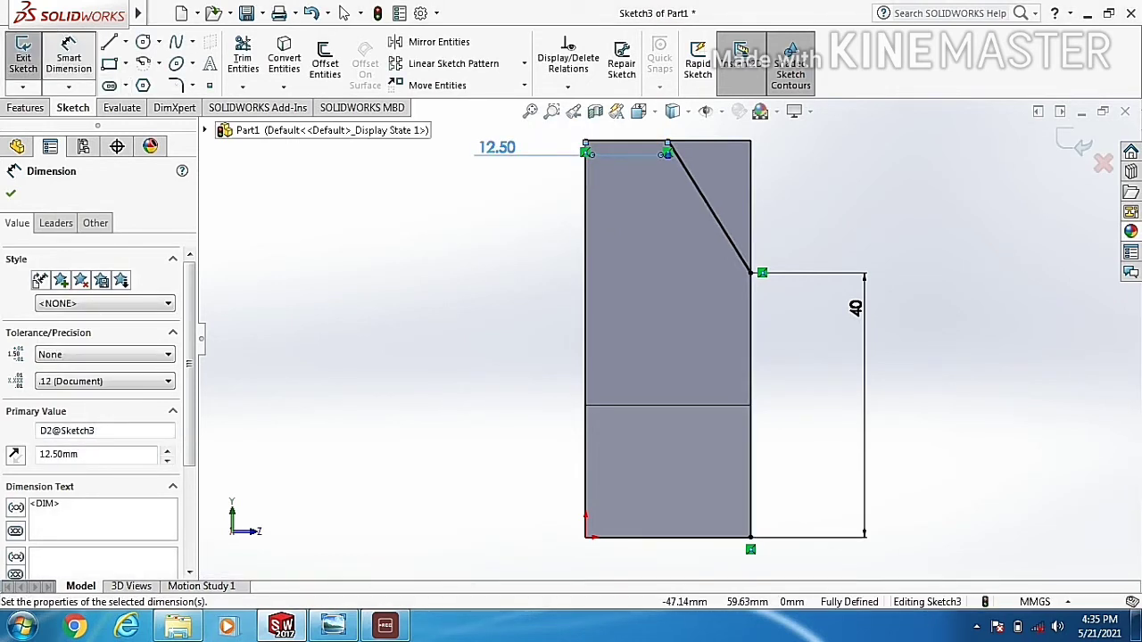
right_click(259, 259)
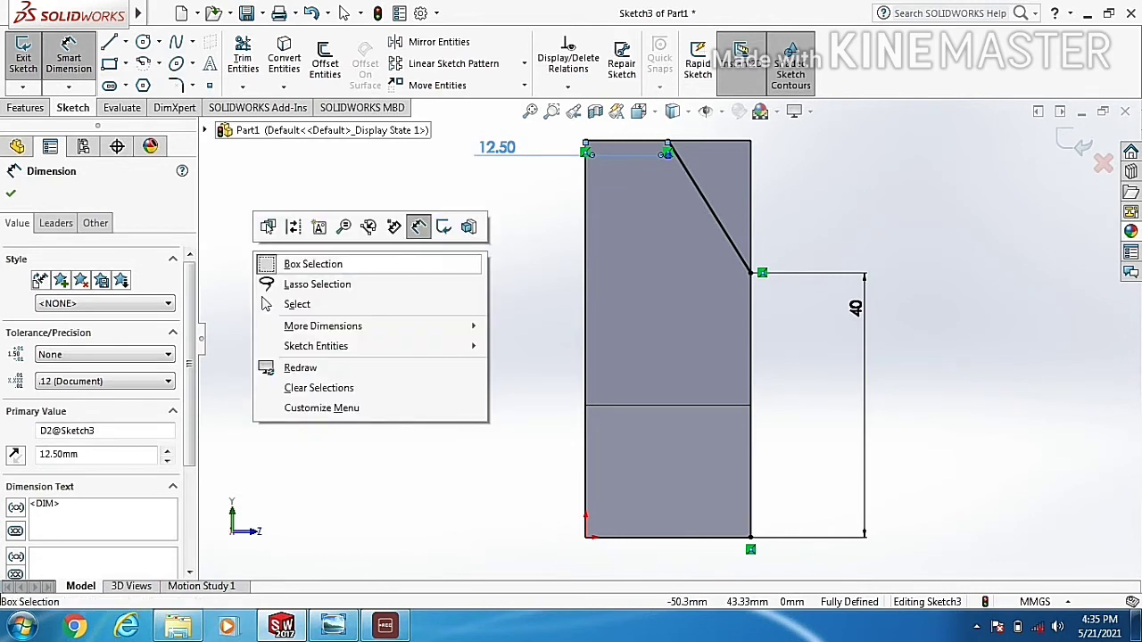
click(297, 305)
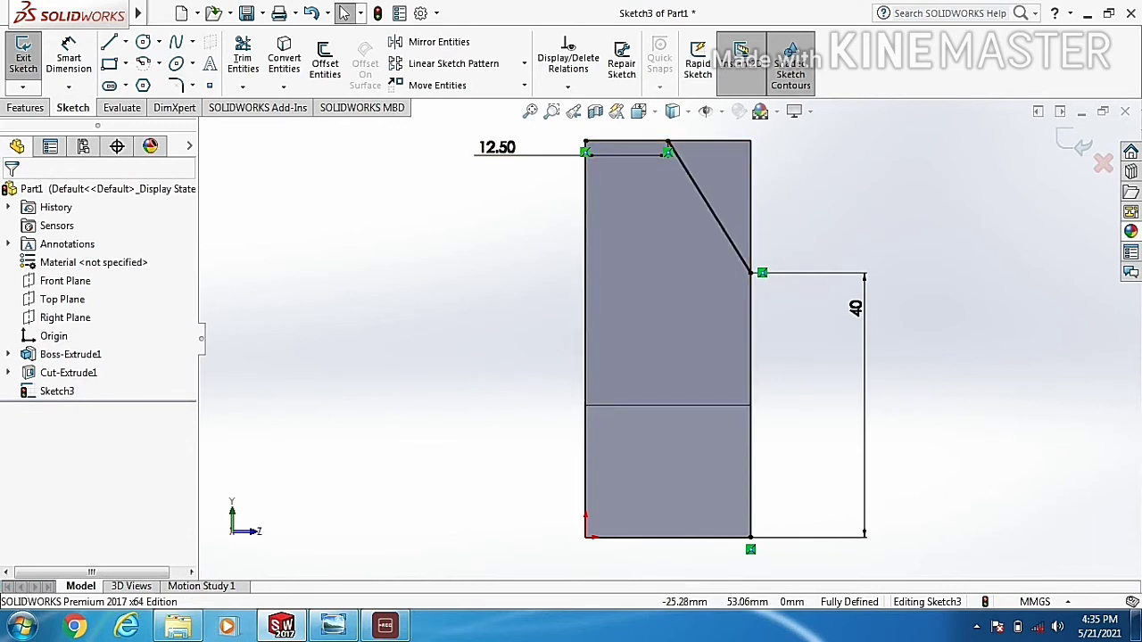
key(l)
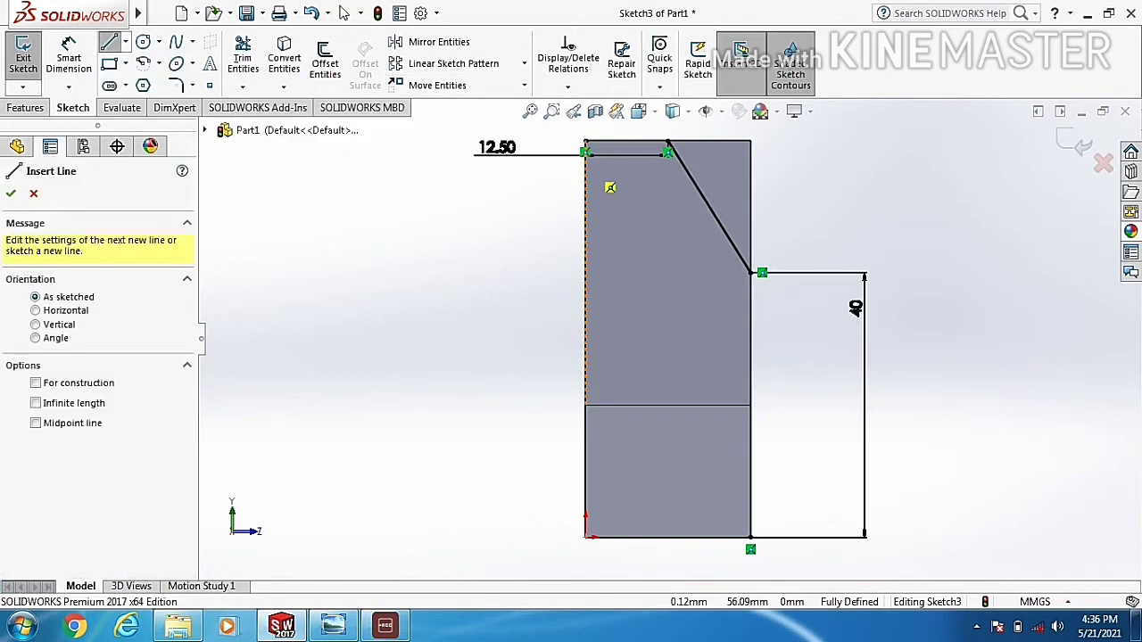
Close the triangle with a horizontal line to the top-right corner and a vertical line down
click(668, 144)
click(749, 143)
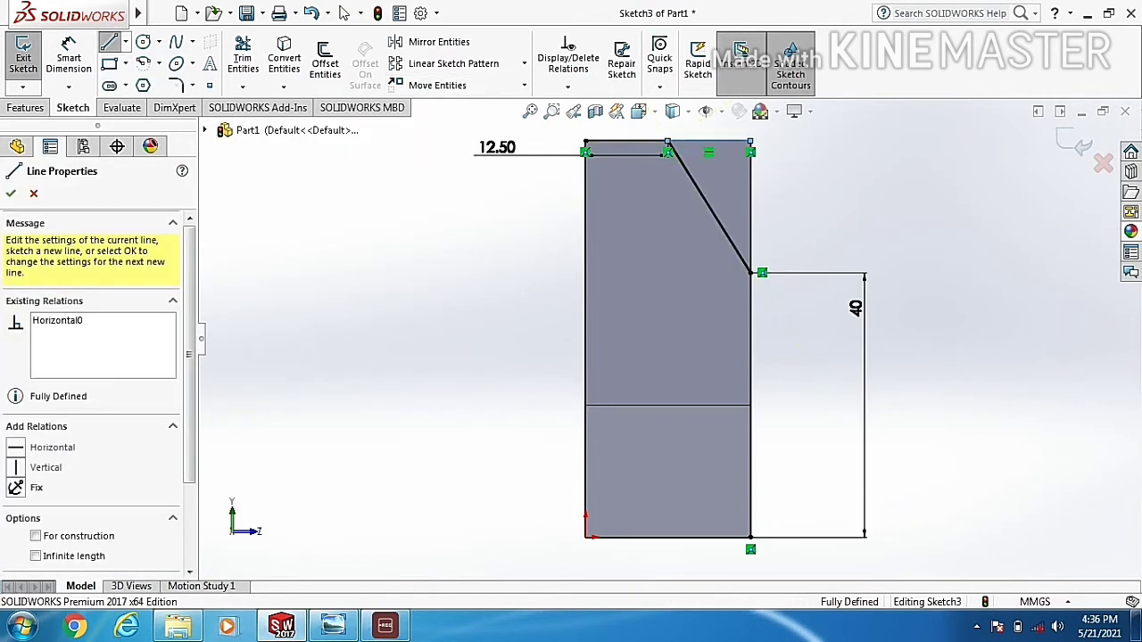
click(749, 272)
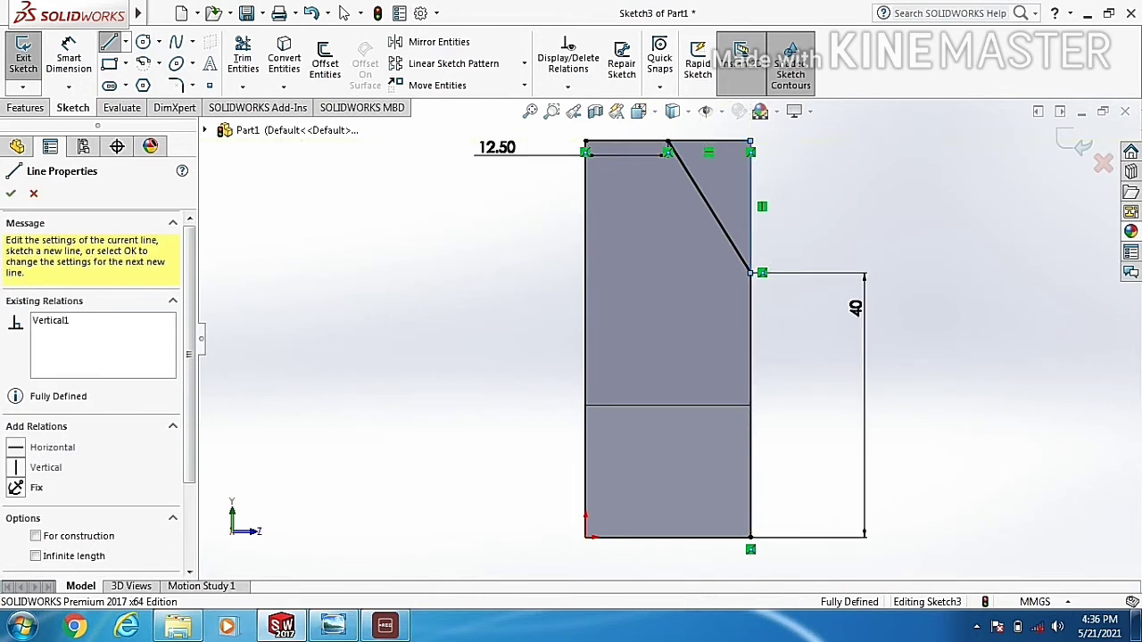
right_click(810, 242)
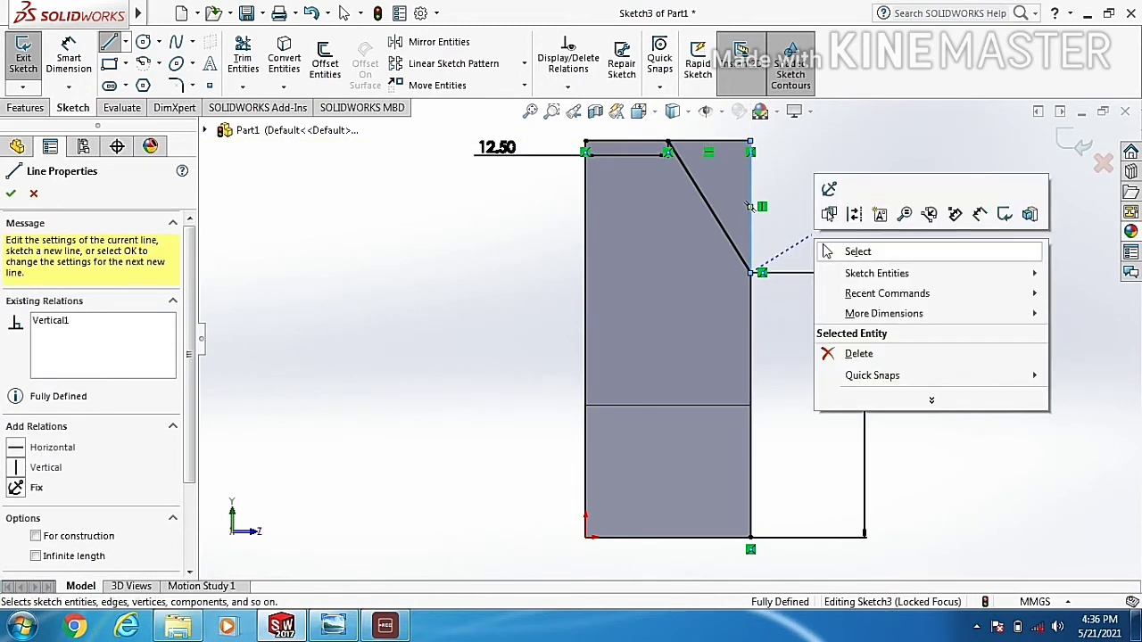
click(838, 249)
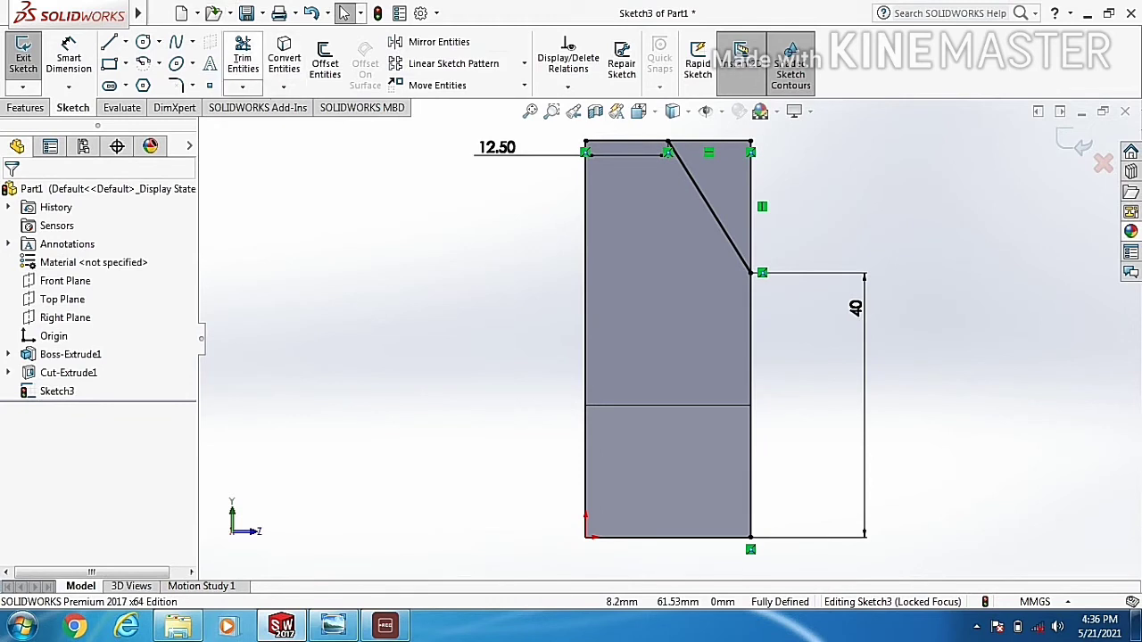
Trim away the top segment, the right-hand rectangle and their 12.50 and 40 dimensions
click(243, 58)
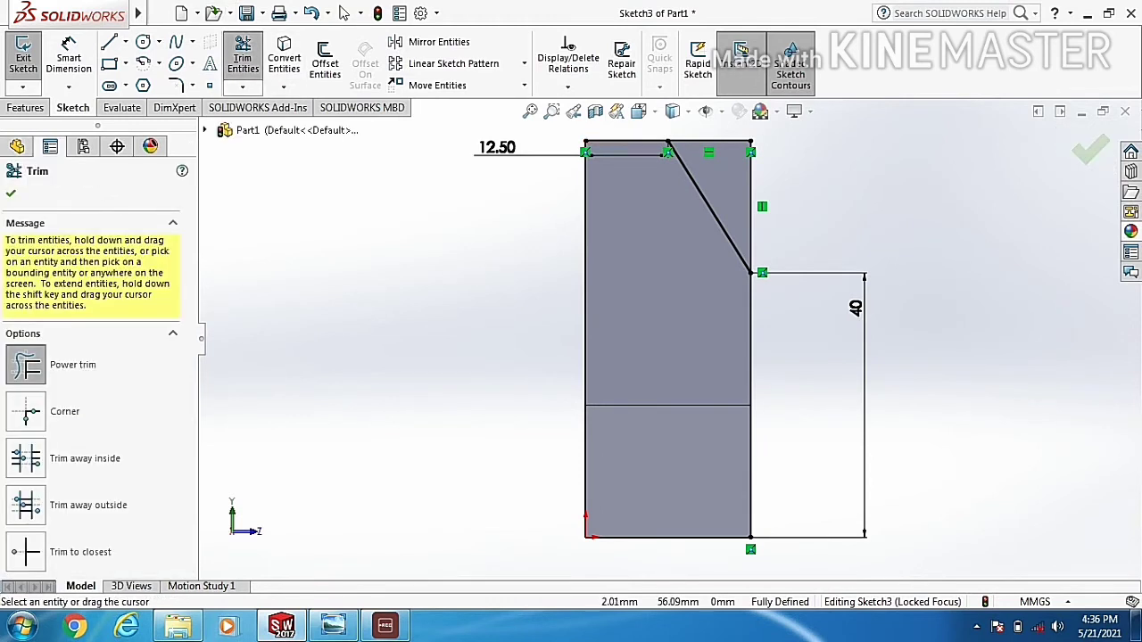
drag(625, 134, 625, 165)
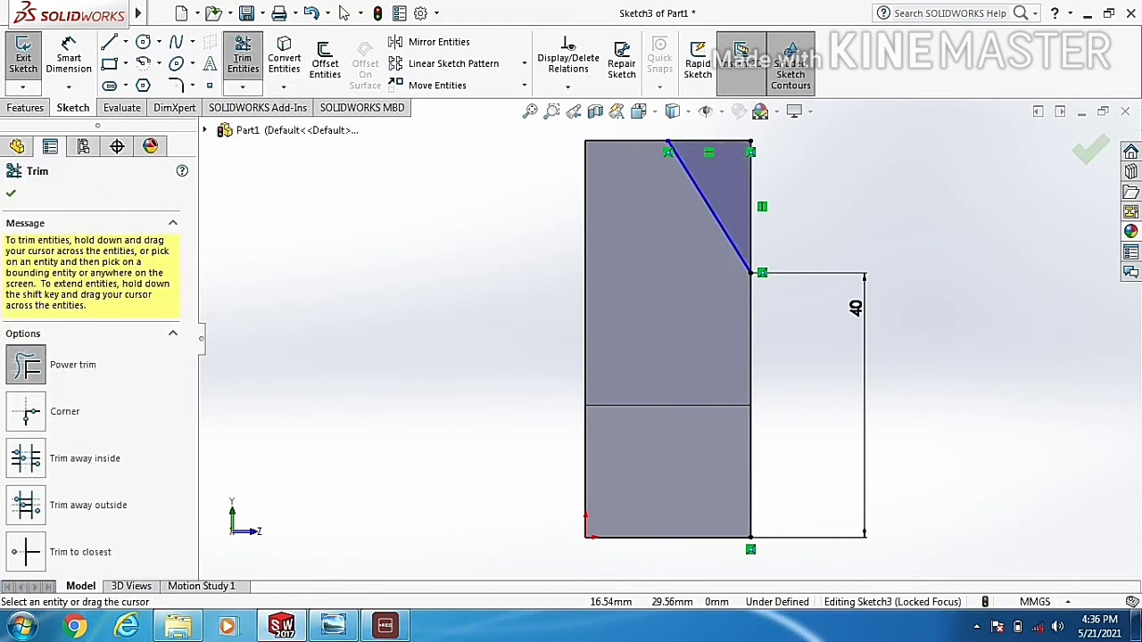
drag(713, 339, 767, 333)
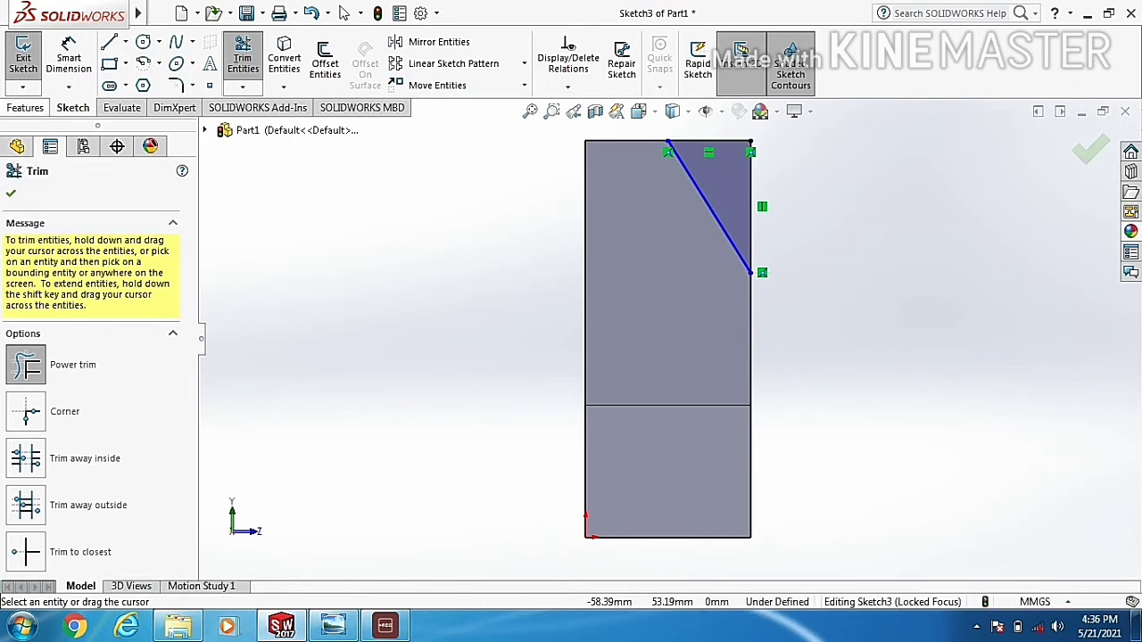
click(25, 107)
click(253, 62)
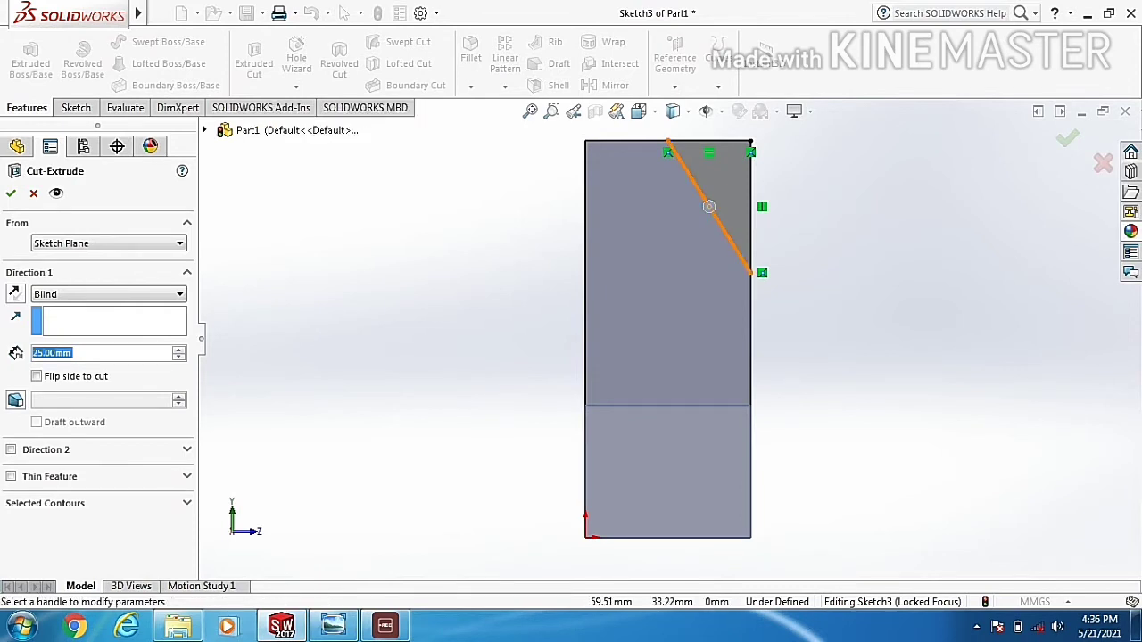
Drag the blind cut depth to 46.00 mm and accept it as Cut-Extrude2
click(708, 206)
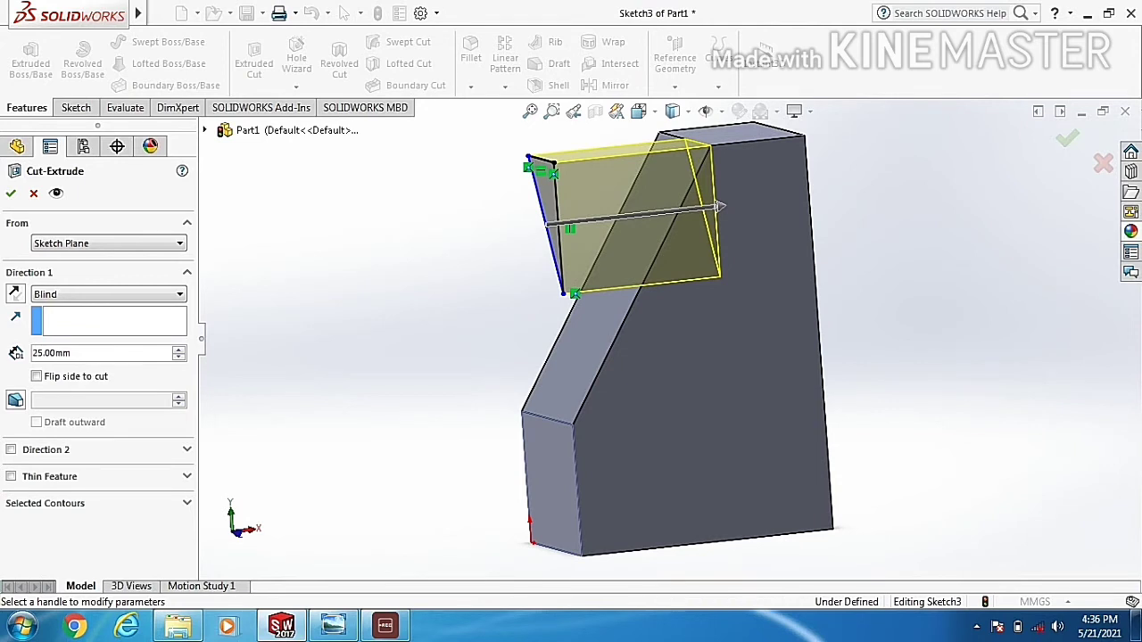
drag(718, 206, 851, 193)
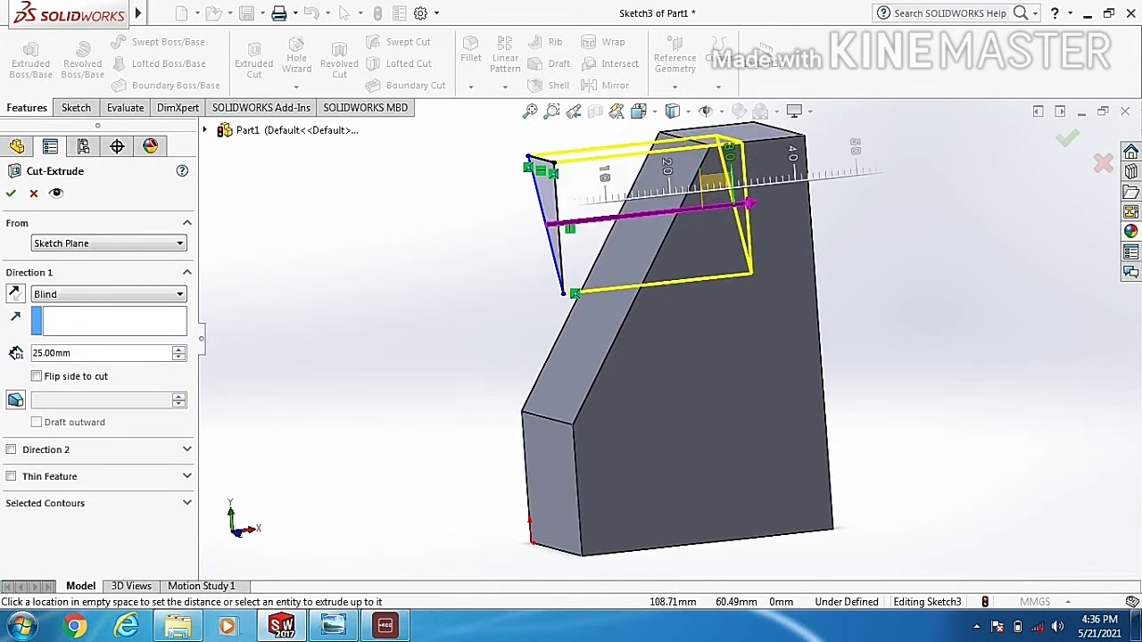
click(851, 193)
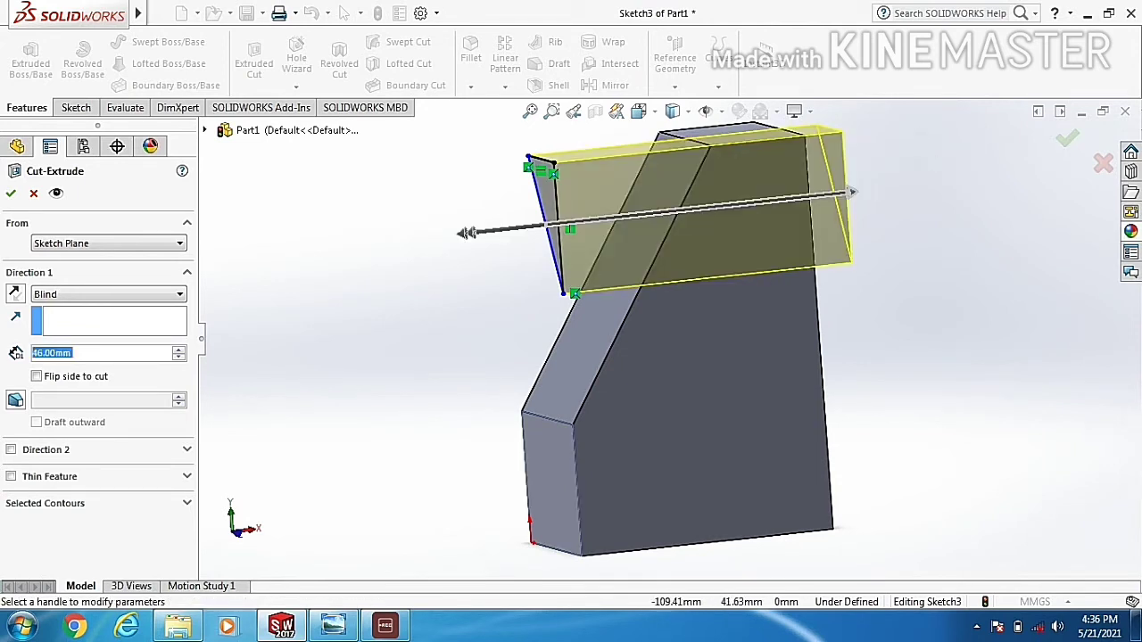
click(11, 193)
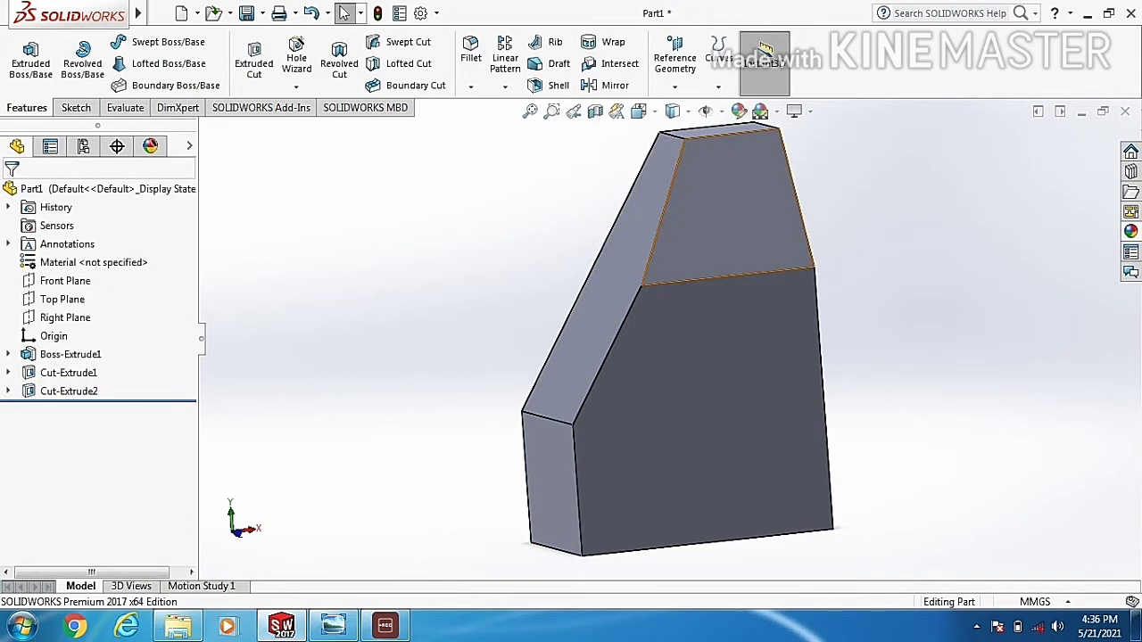
Apply the Plain White scene, rotate the part, and compare it with the reference image
right_click(515, 272)
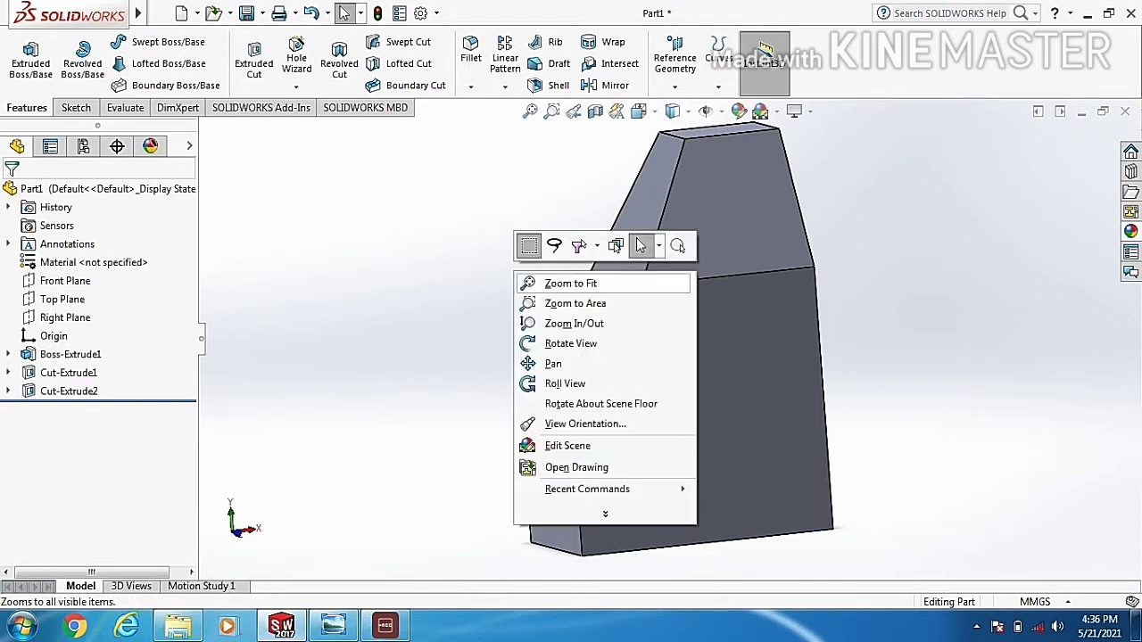
key(Escape)
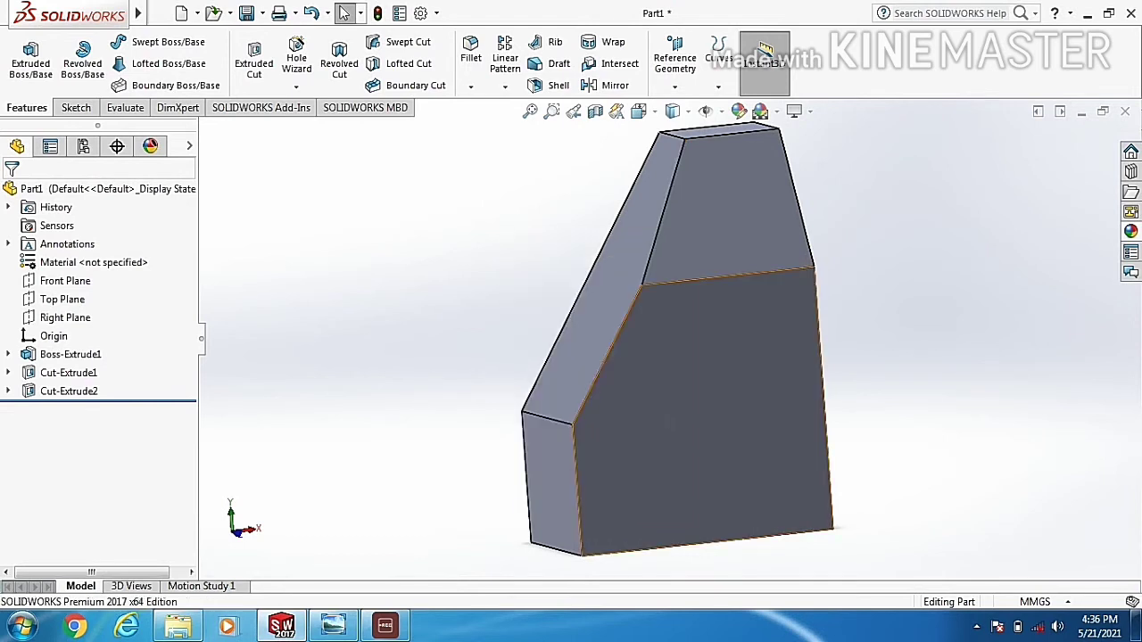
click(777, 111)
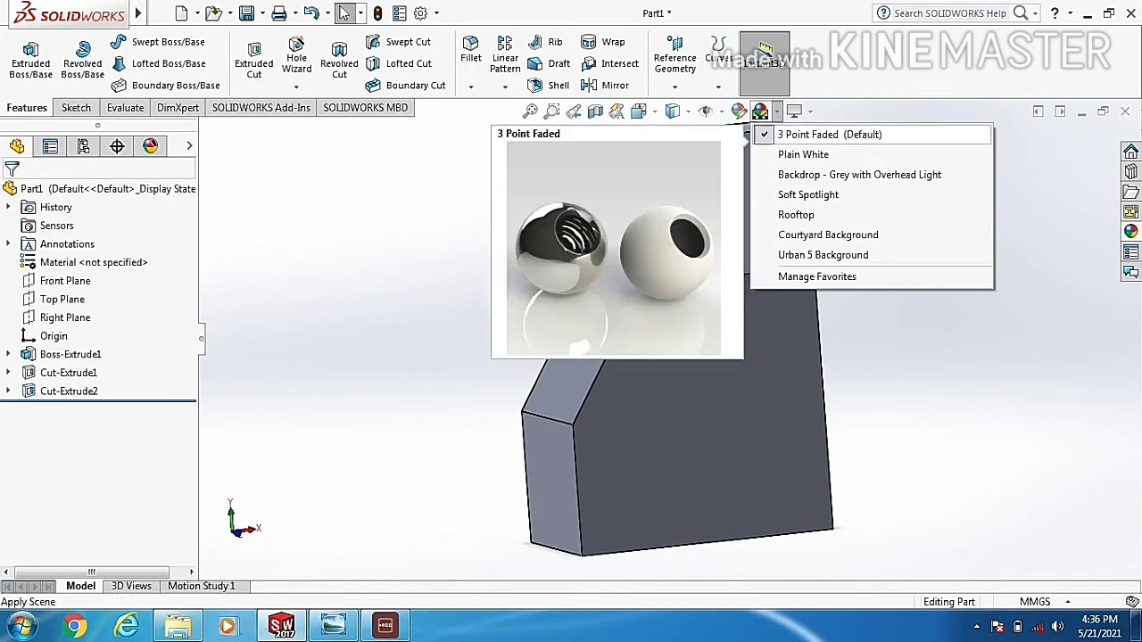
click(803, 154)
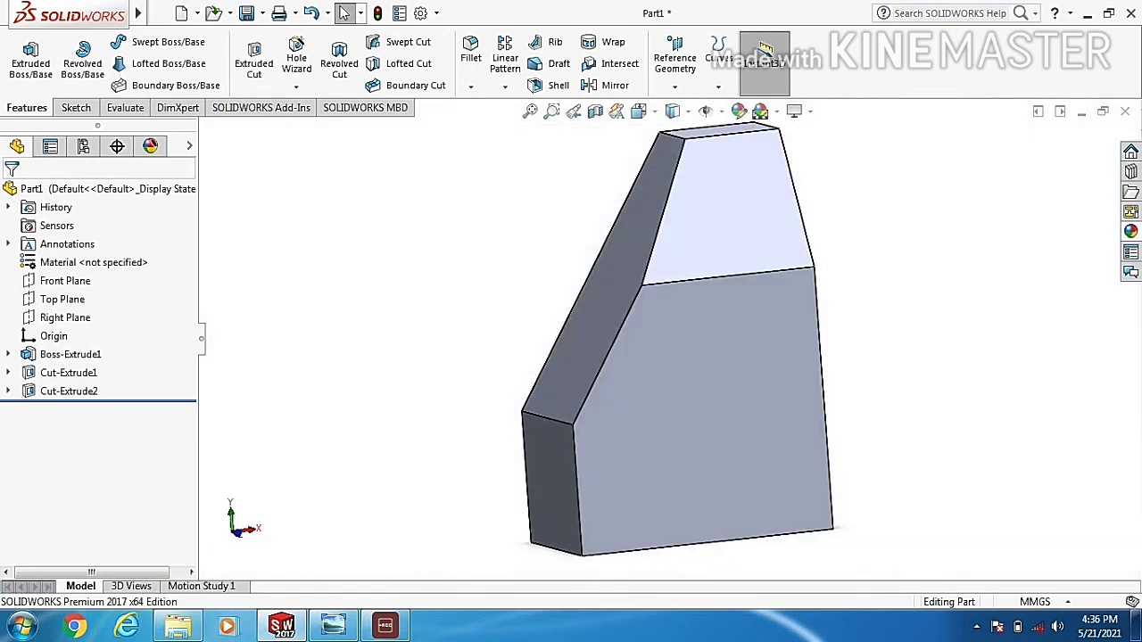
middle_drag(624, 356, 642, 356)
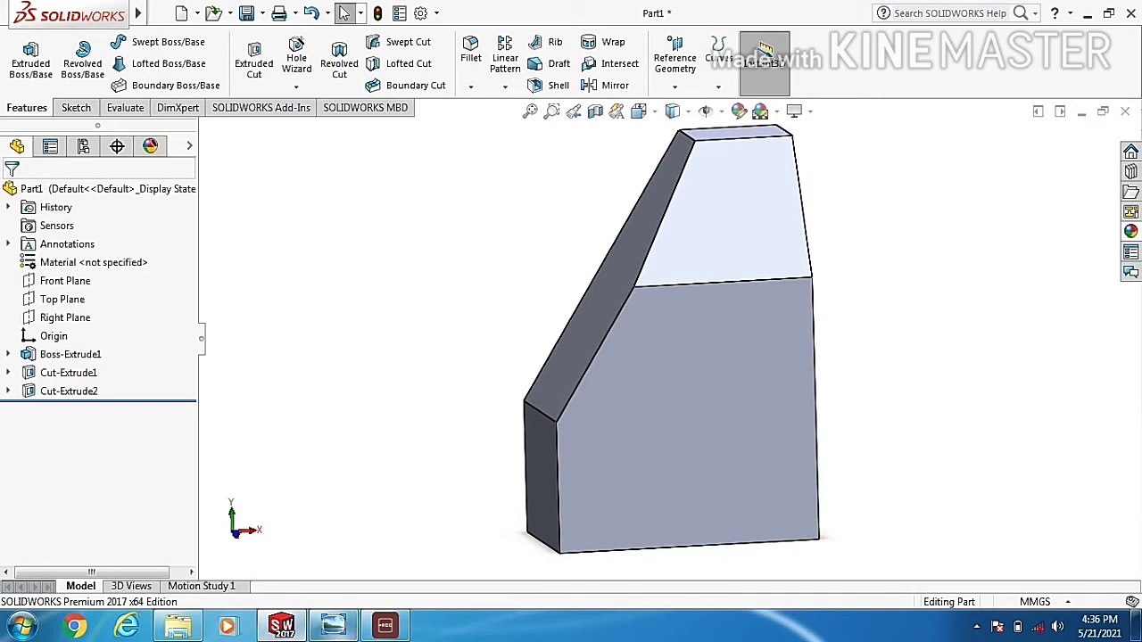
mouse_move(333, 625)
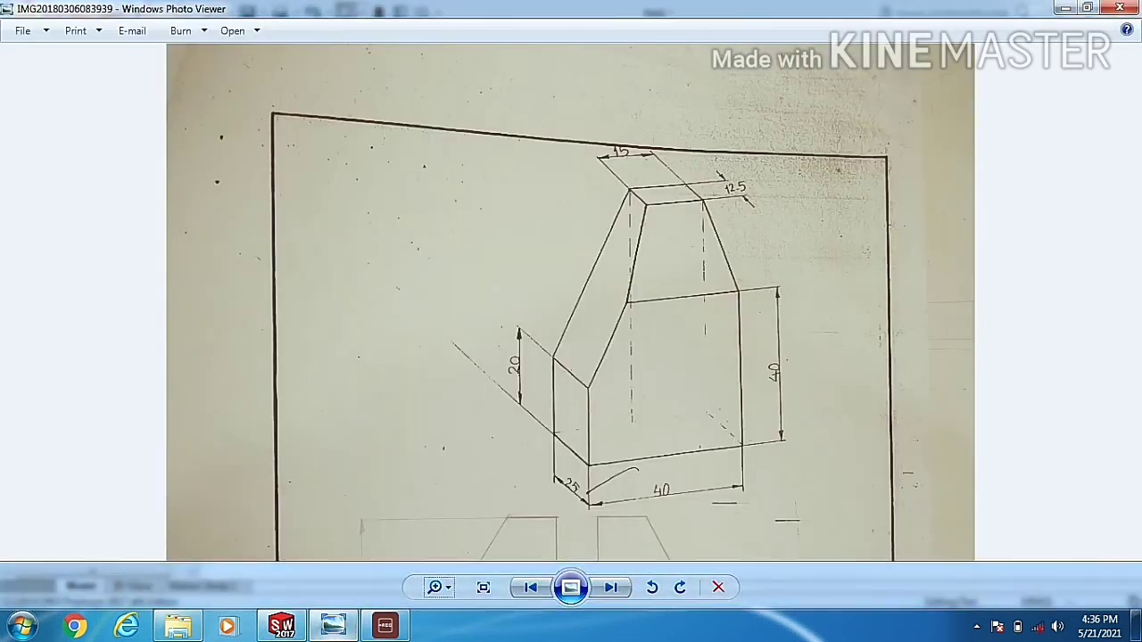
click(332, 539)
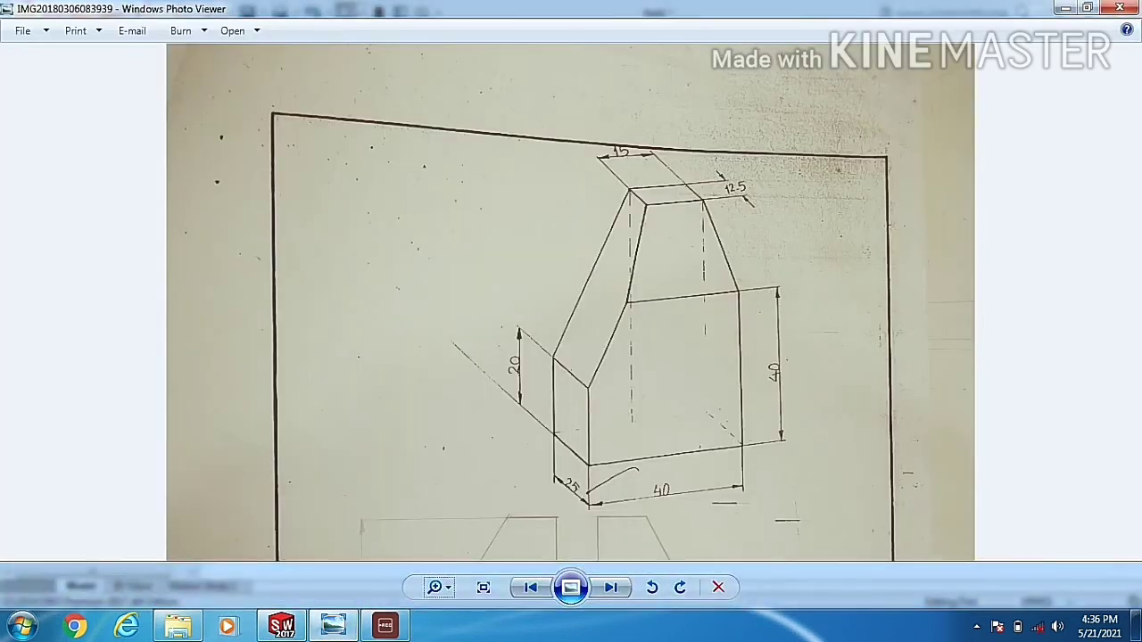
mouse_move(282, 624)
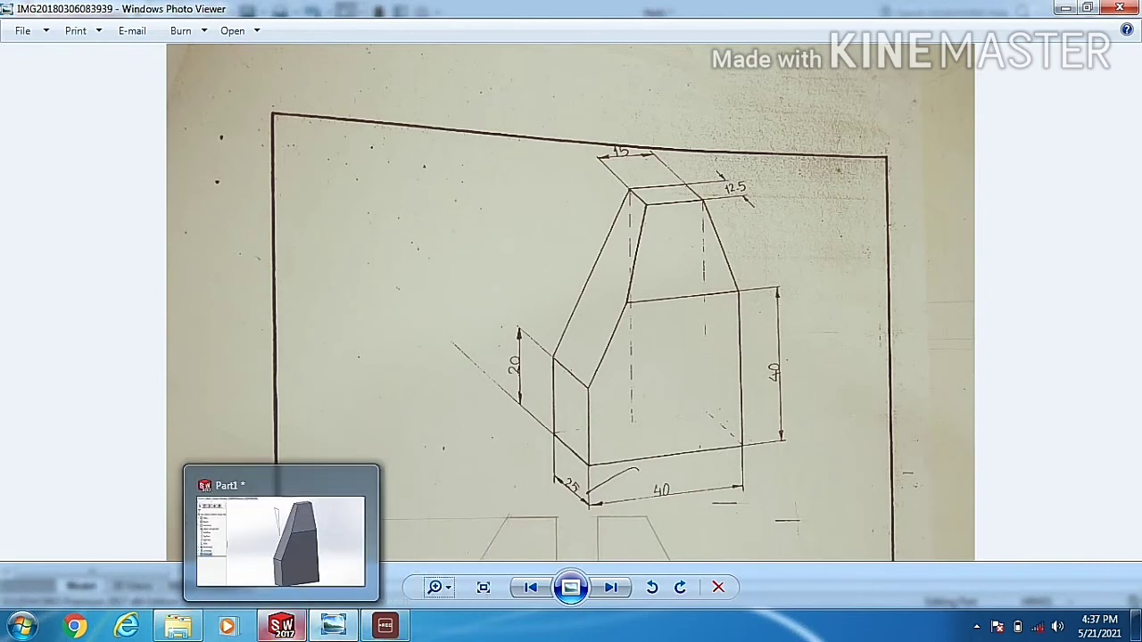
click(281, 535)
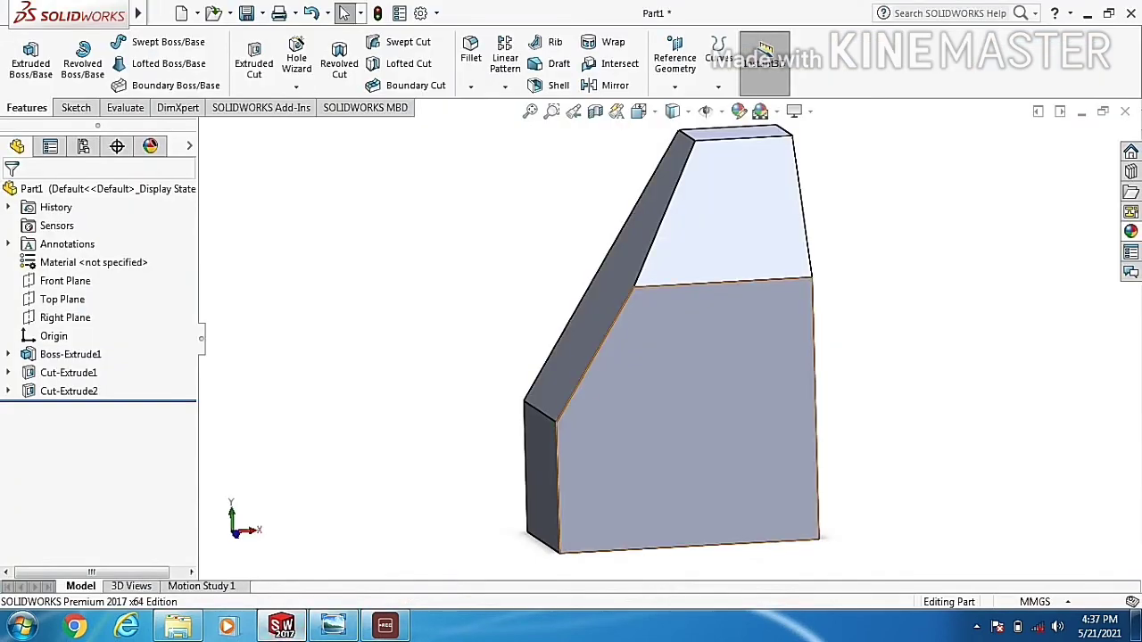
Save the part with Ctrl+S under the file name 'PRISTMIC Bodies'
key(Right)
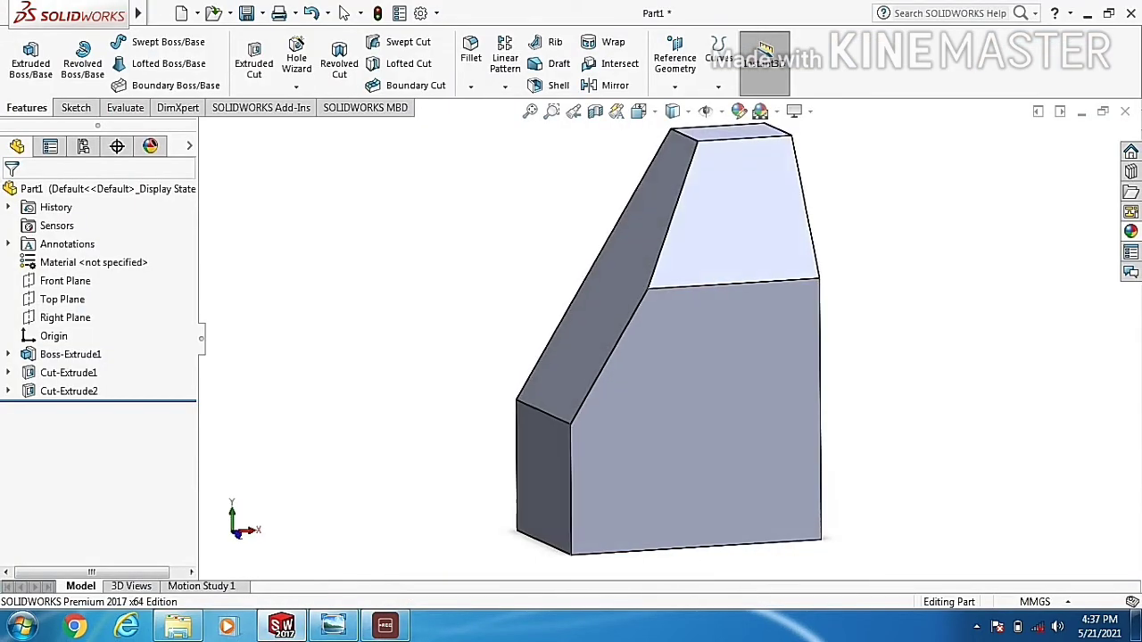
key(Right)
key(Right)
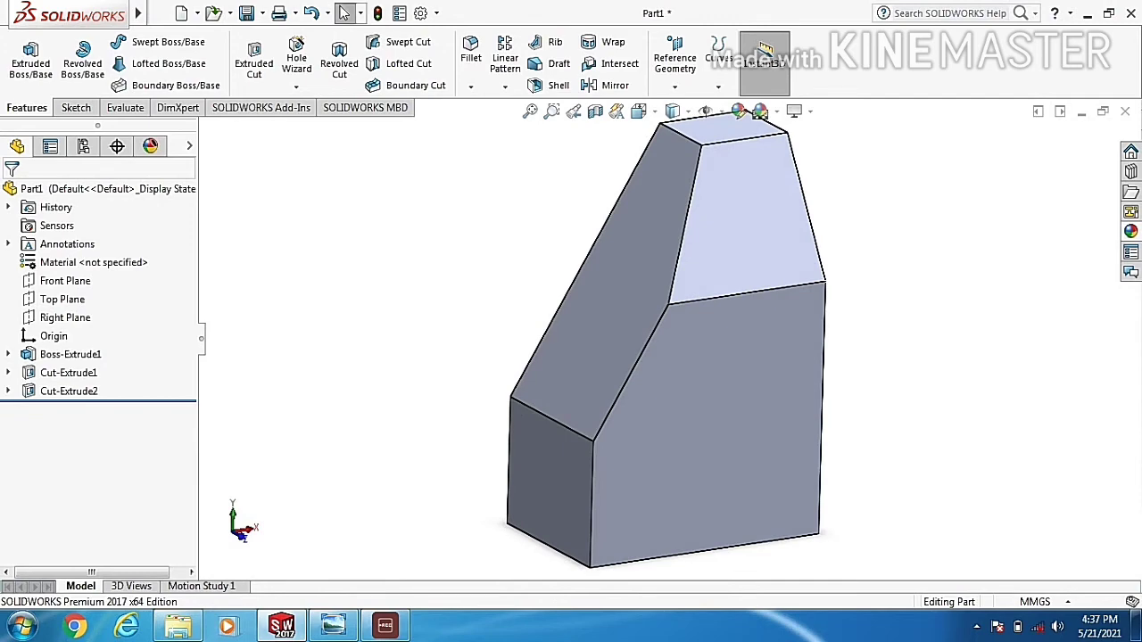
key(ctrl+s)
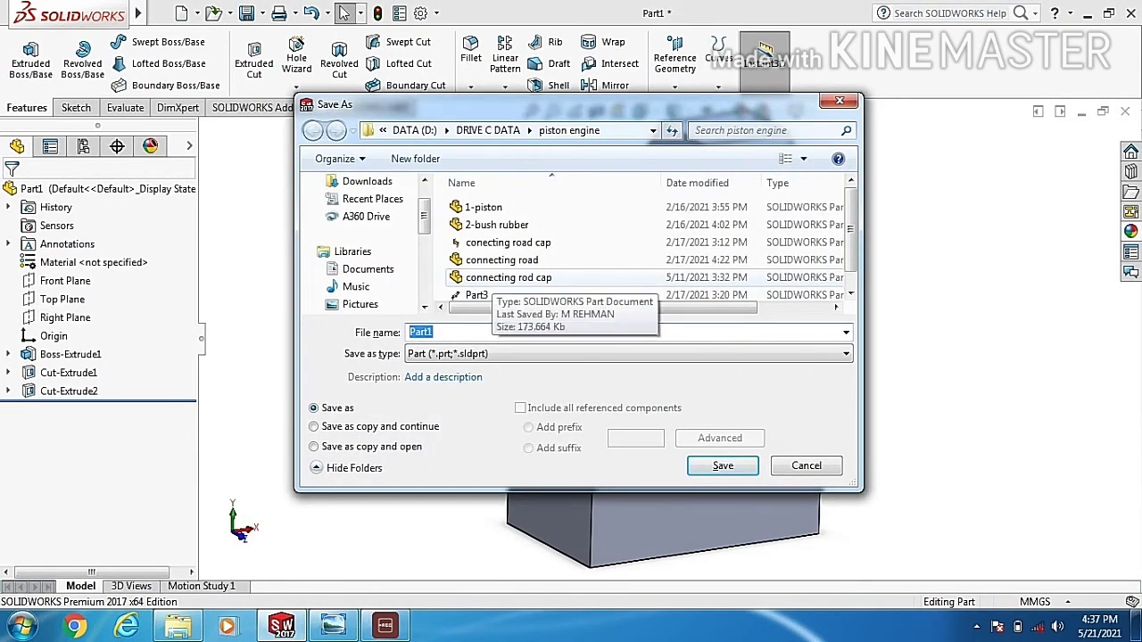
text(P)
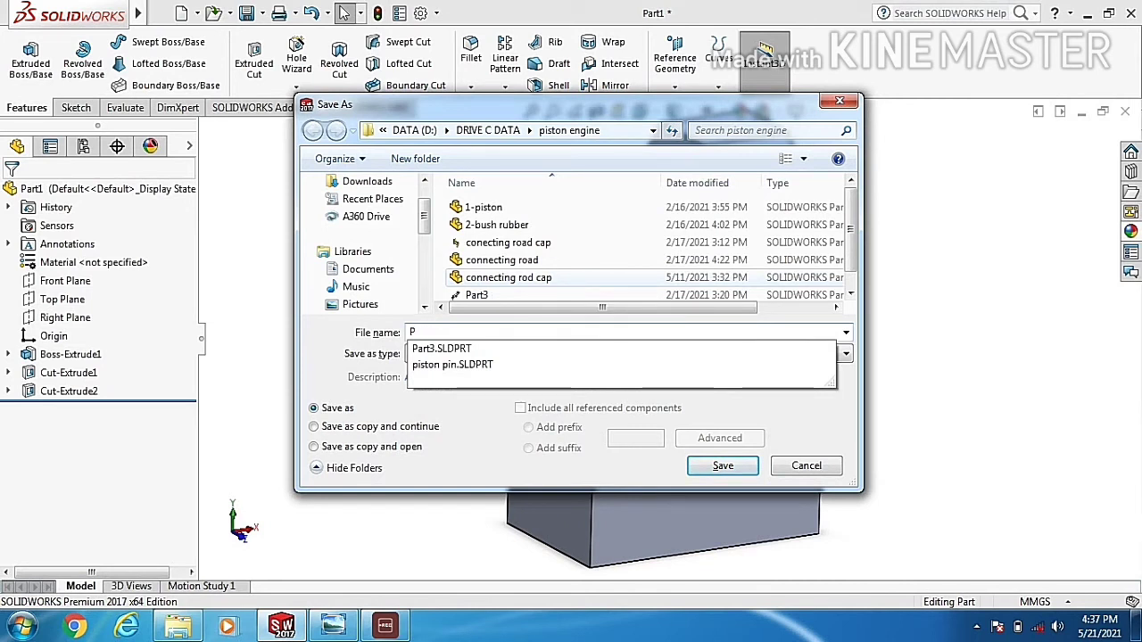
text(RISTMIC Bodies)
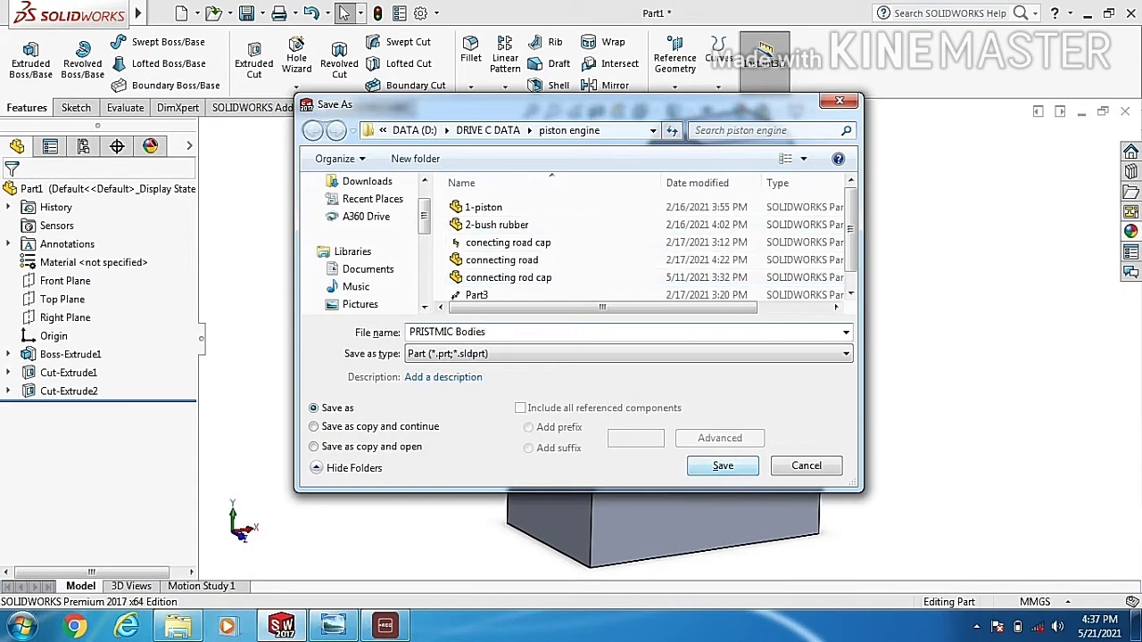
click(722, 465)
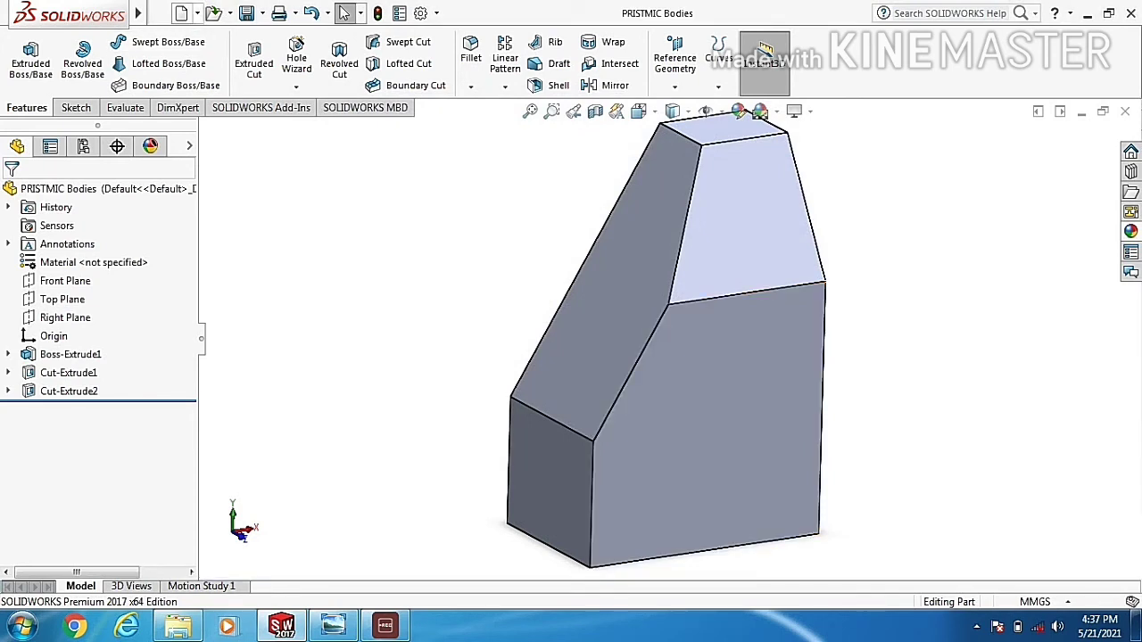
Make a drawing from the part using an A4 (ISO) sheet format
click(197, 13)
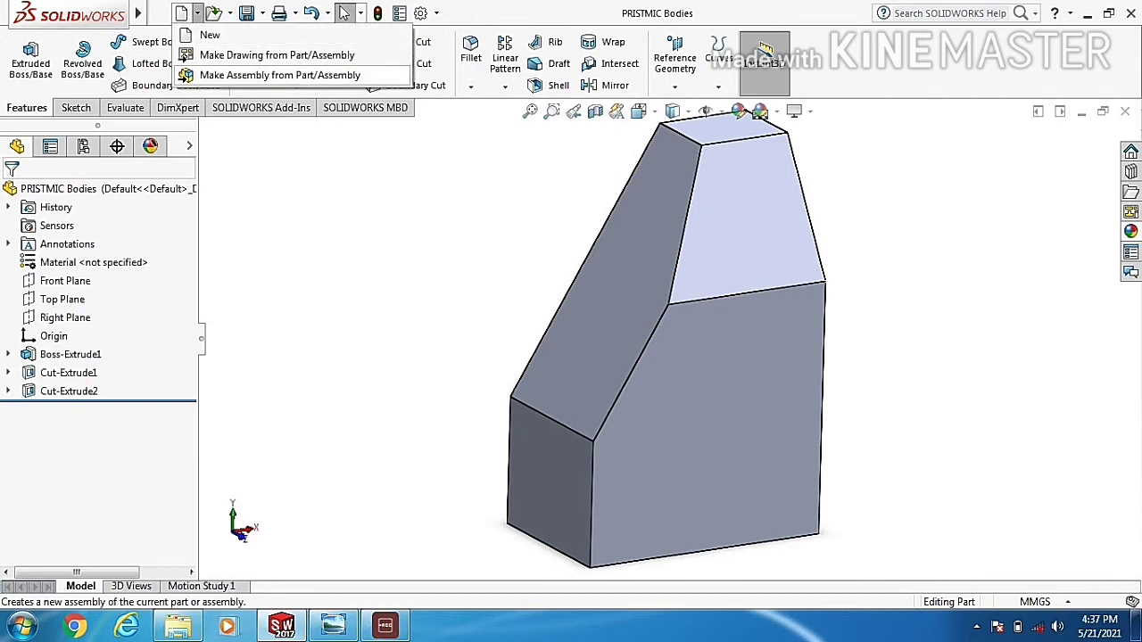
click(277, 55)
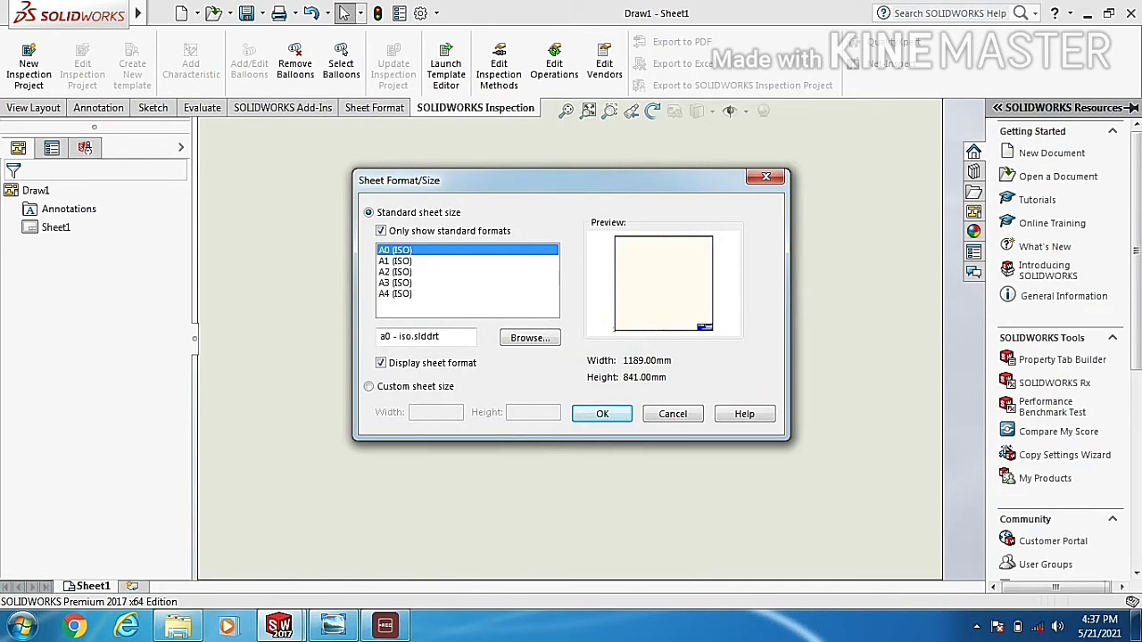
click(395, 294)
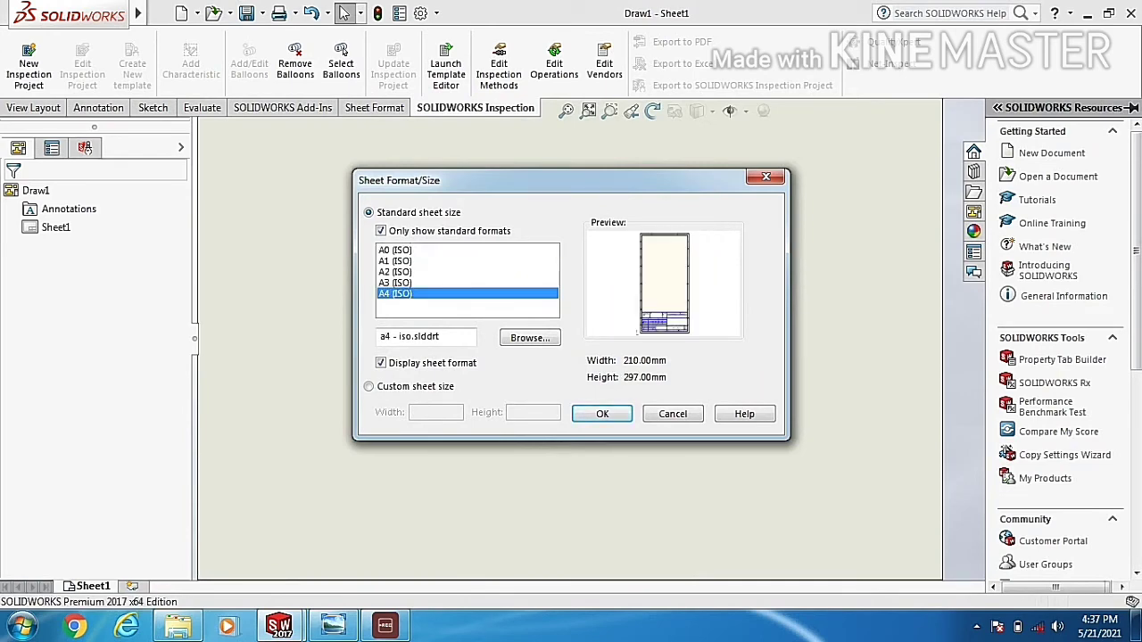
click(602, 414)
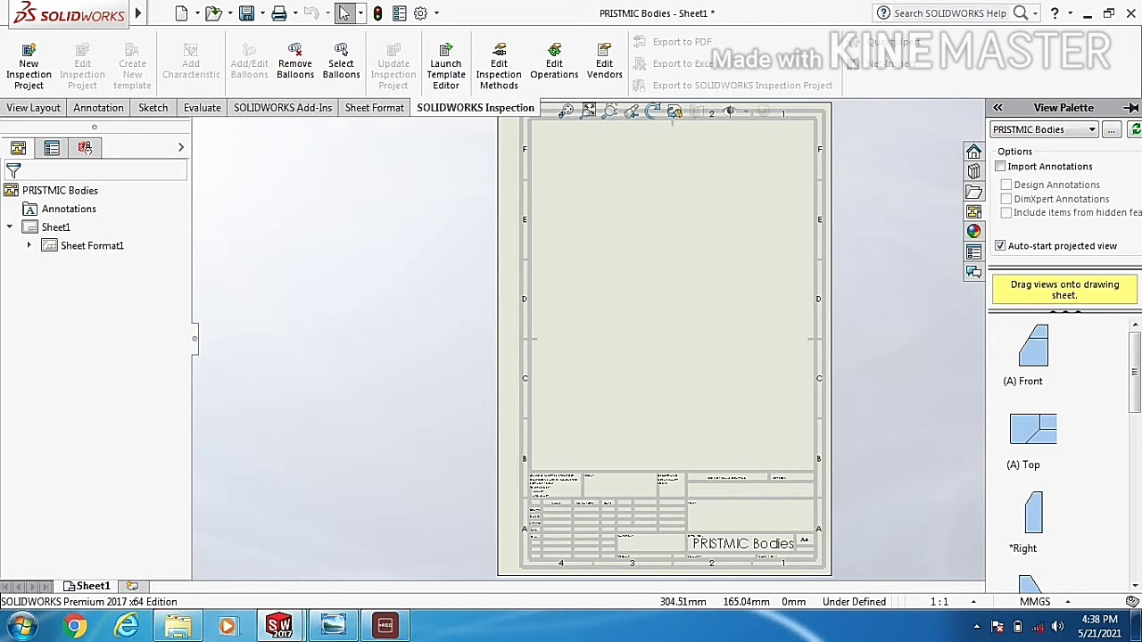
Drag the (A) Front view from the View Palette onto the sheet's top-left area
scroll(1062, 446, down, 2)
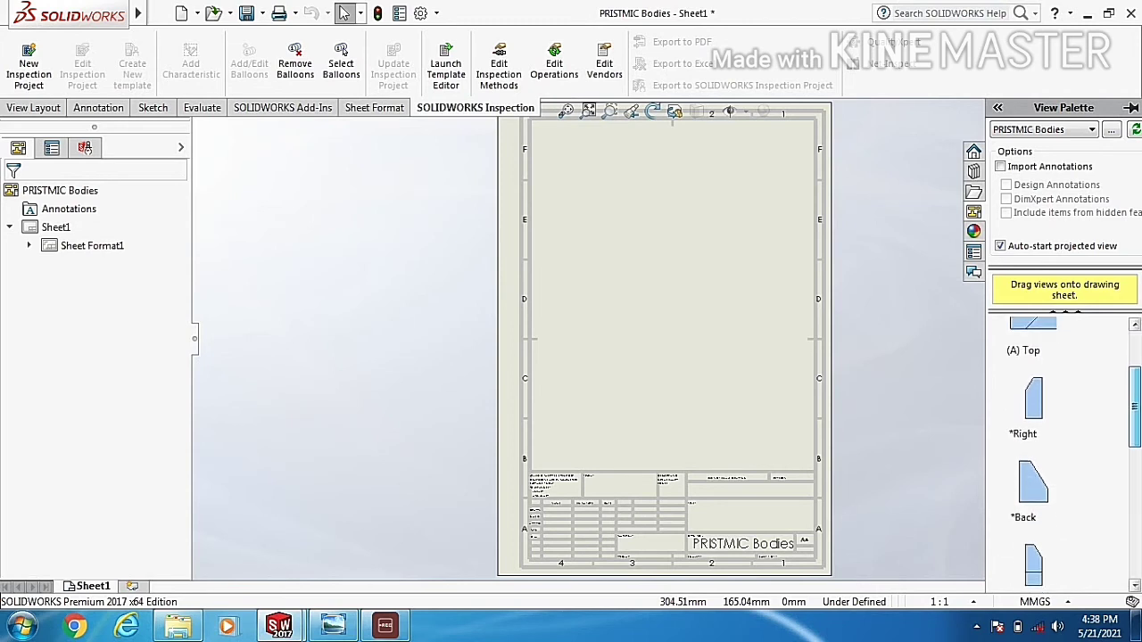
scroll(1062, 446, up, 1)
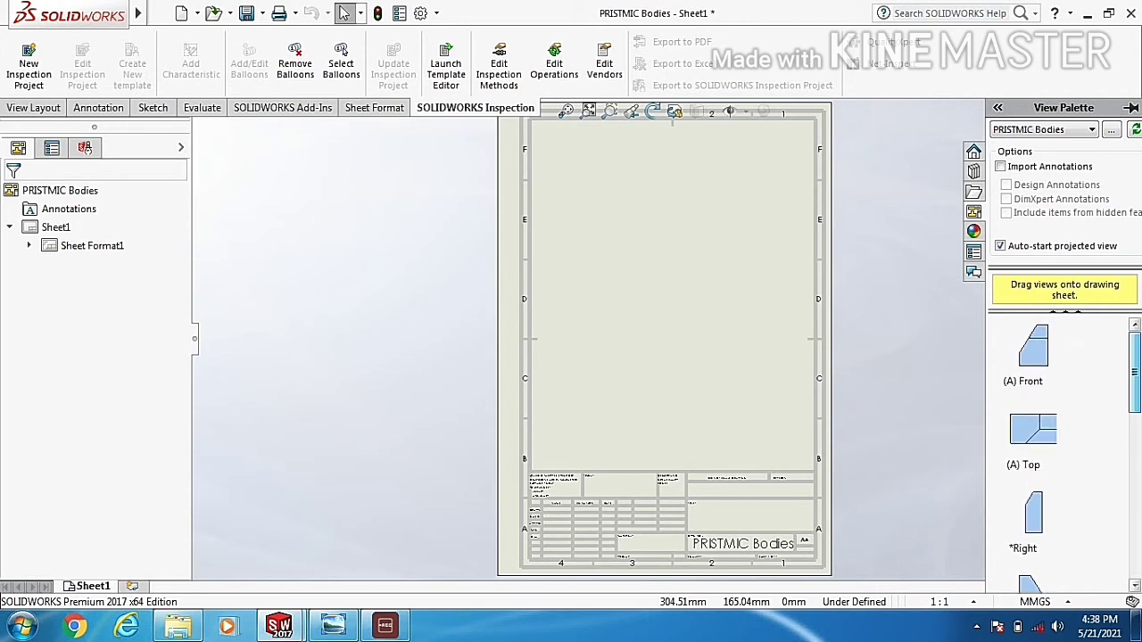
scroll(1061, 446, down, 1)
scroll(1062, 446, down, 1)
scroll(1062, 446, down, 2)
scroll(1062, 446, down, 2)
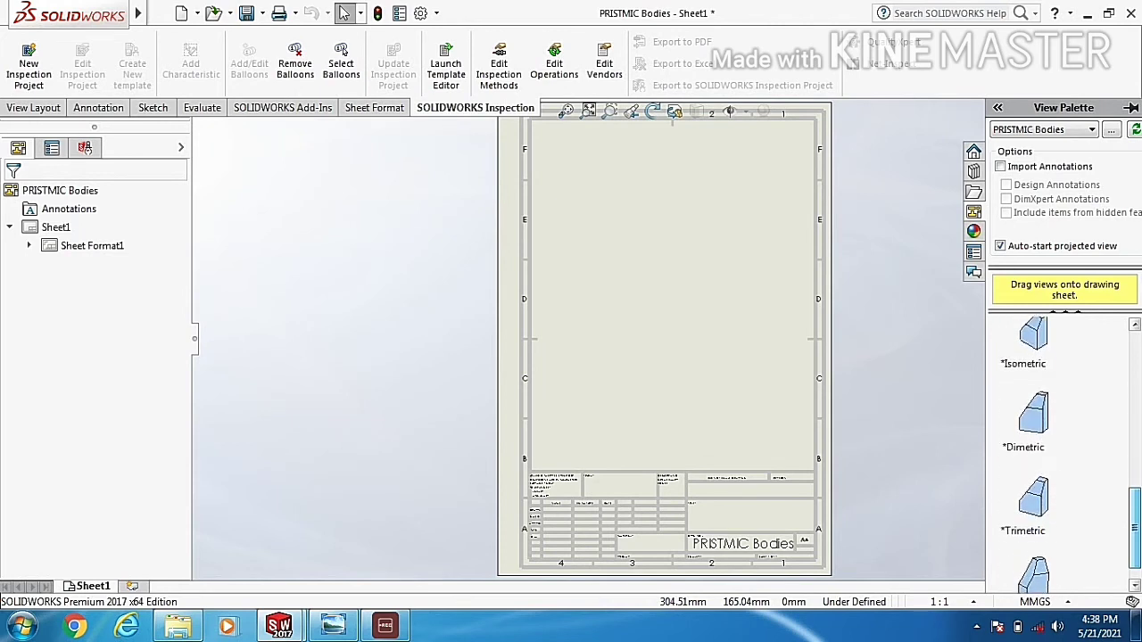
scroll(1062, 446, down, 1)
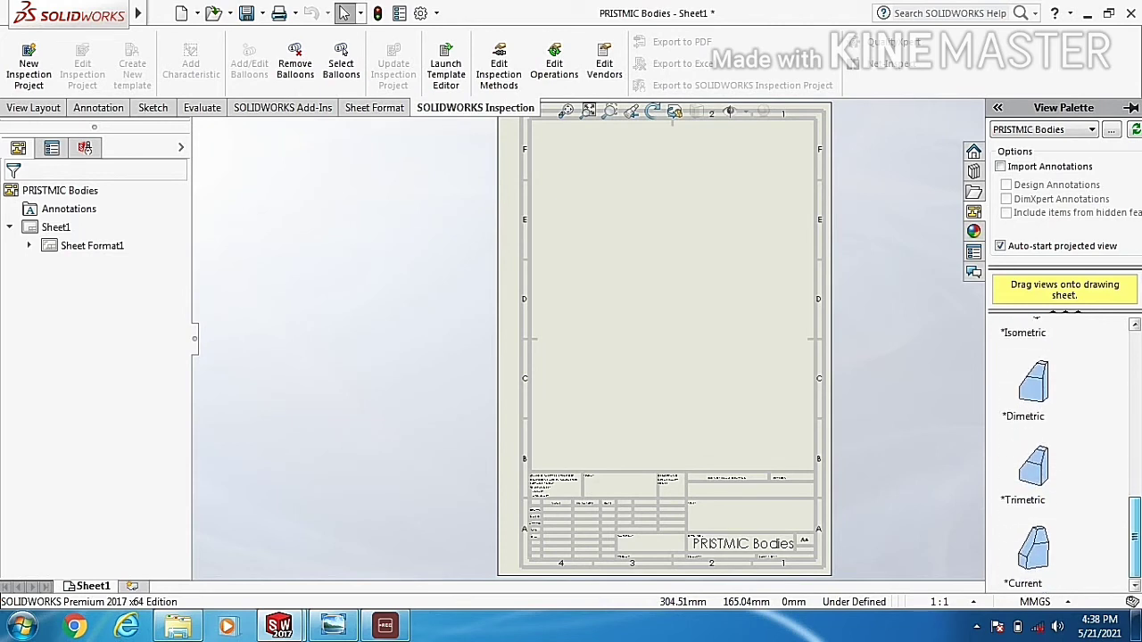
scroll(1062, 446, up, 1)
scroll(1062, 446, up, 1)
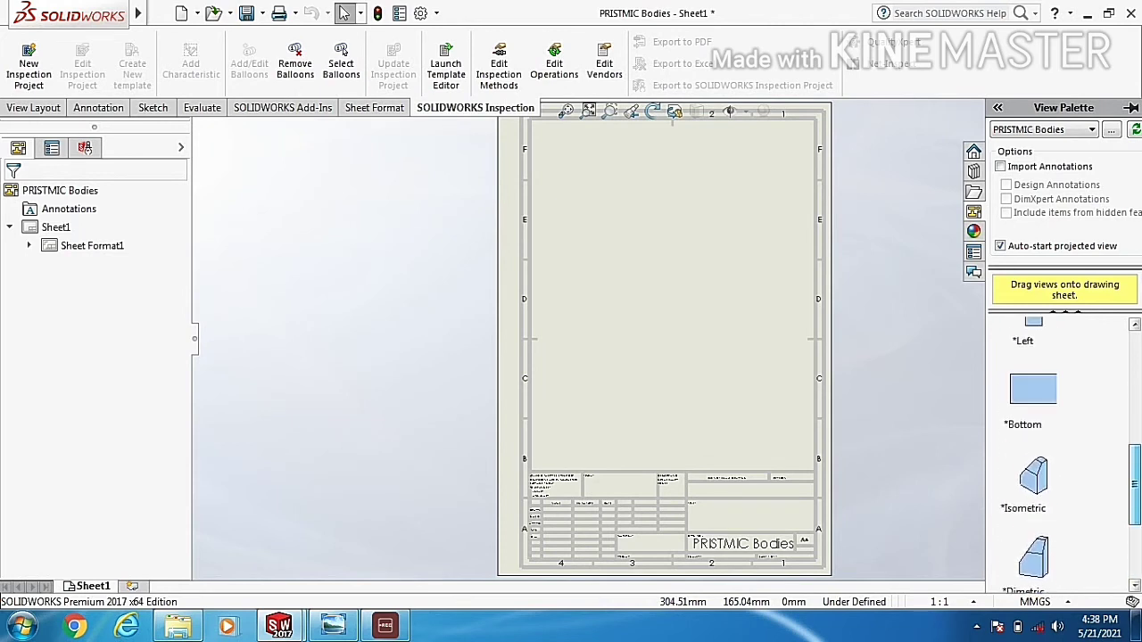
scroll(1062, 446, up, 1)
scroll(1062, 445, up, 1)
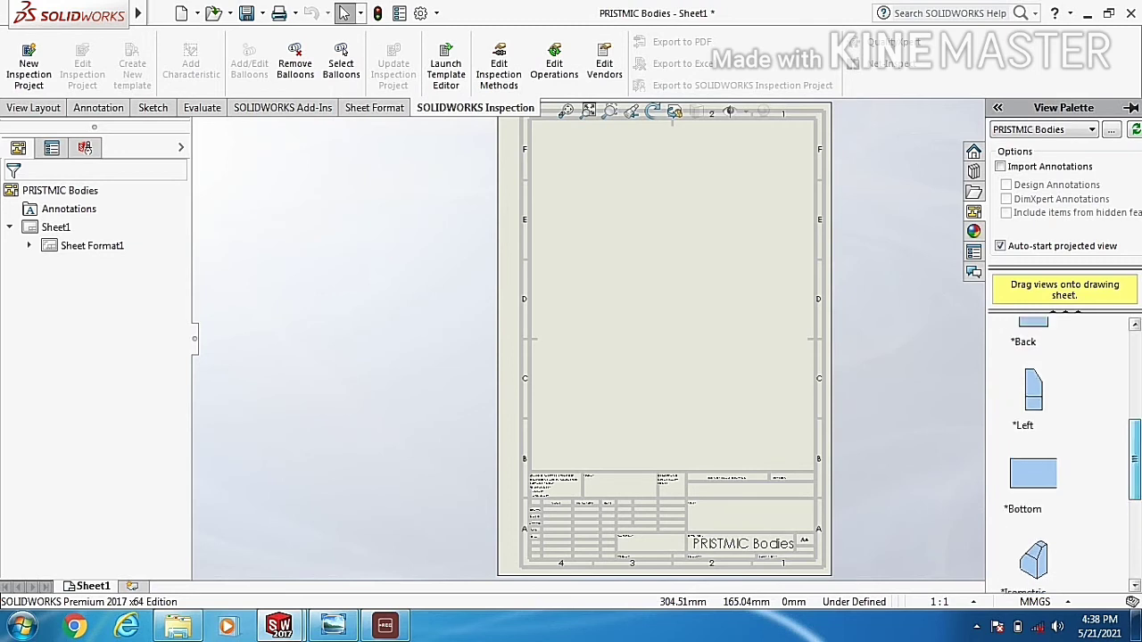
scroll(1061, 446, up, 1)
scroll(1061, 446, up, 1)
scroll(1061, 446, up, 1)
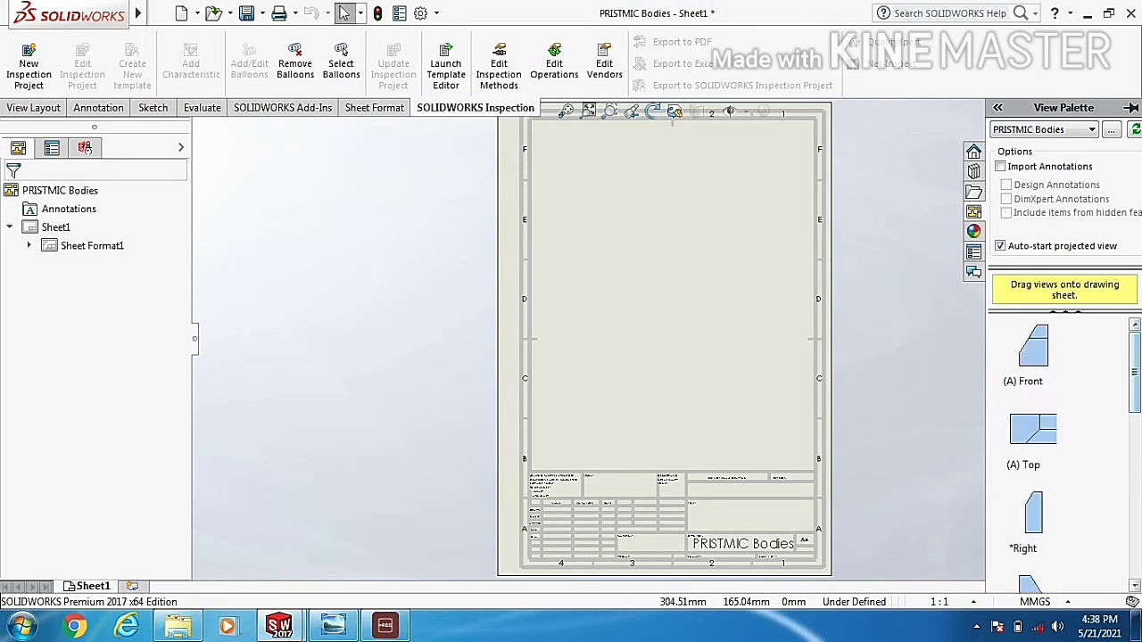
click(1033, 346)
drag(1033, 346, 589, 201)
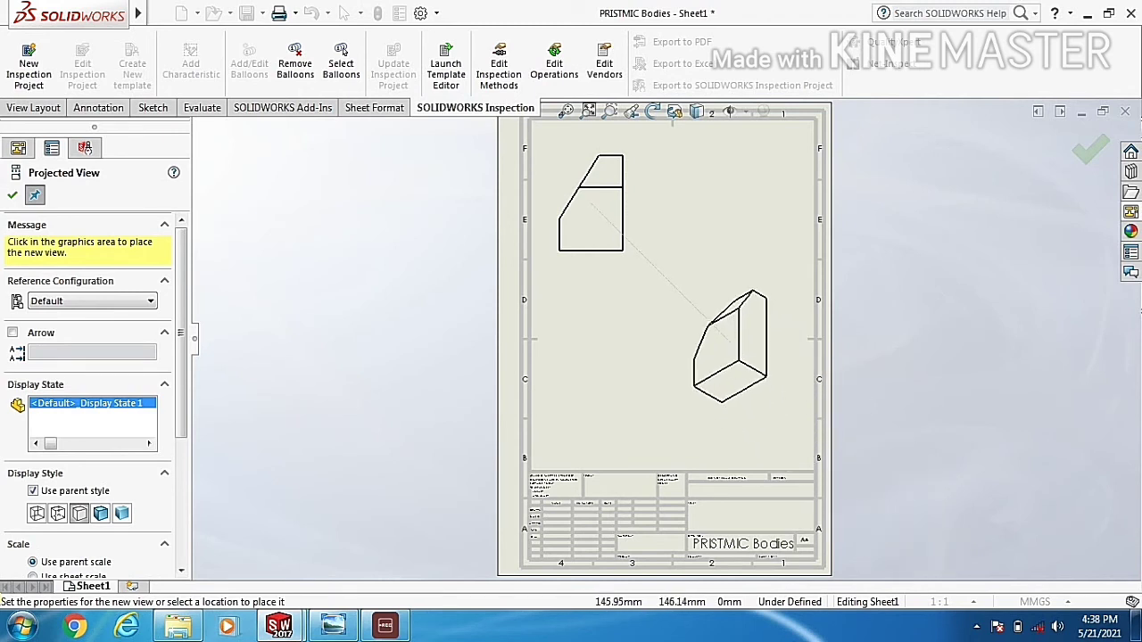
Project isometric, right-side and below-front top views, setting Hidden Lines Visible
click(729, 346)
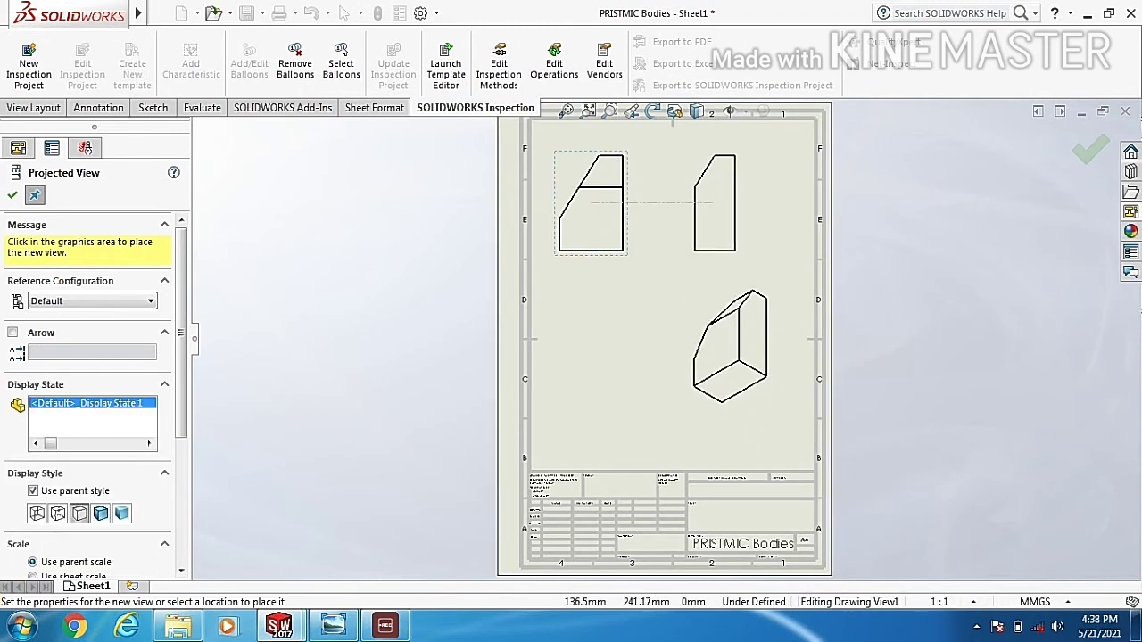
click(715, 204)
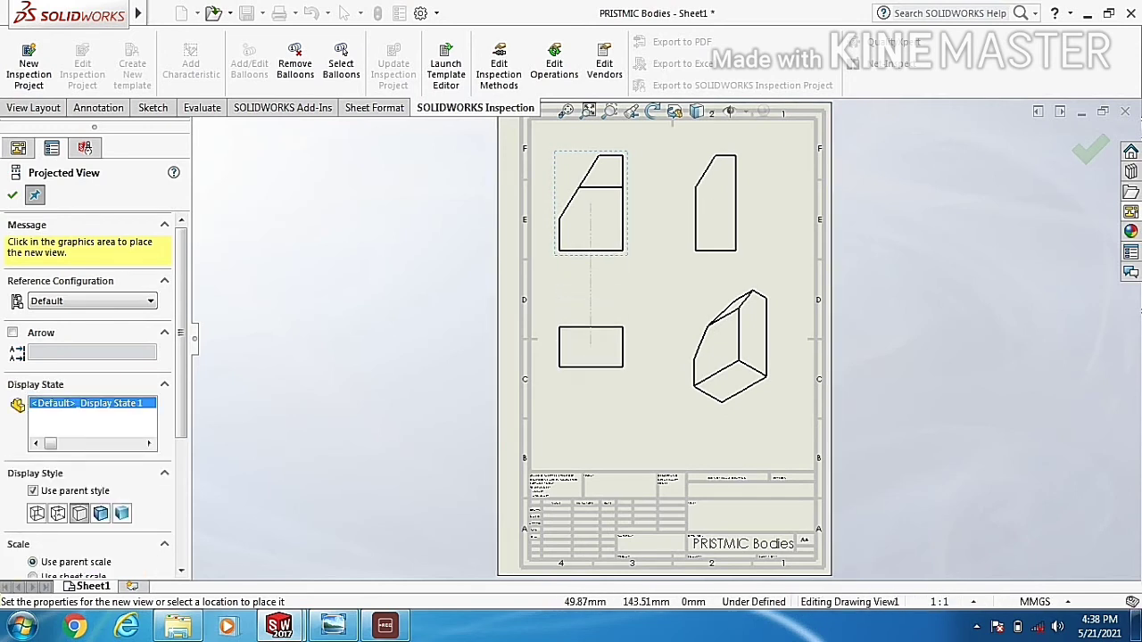
click(590, 347)
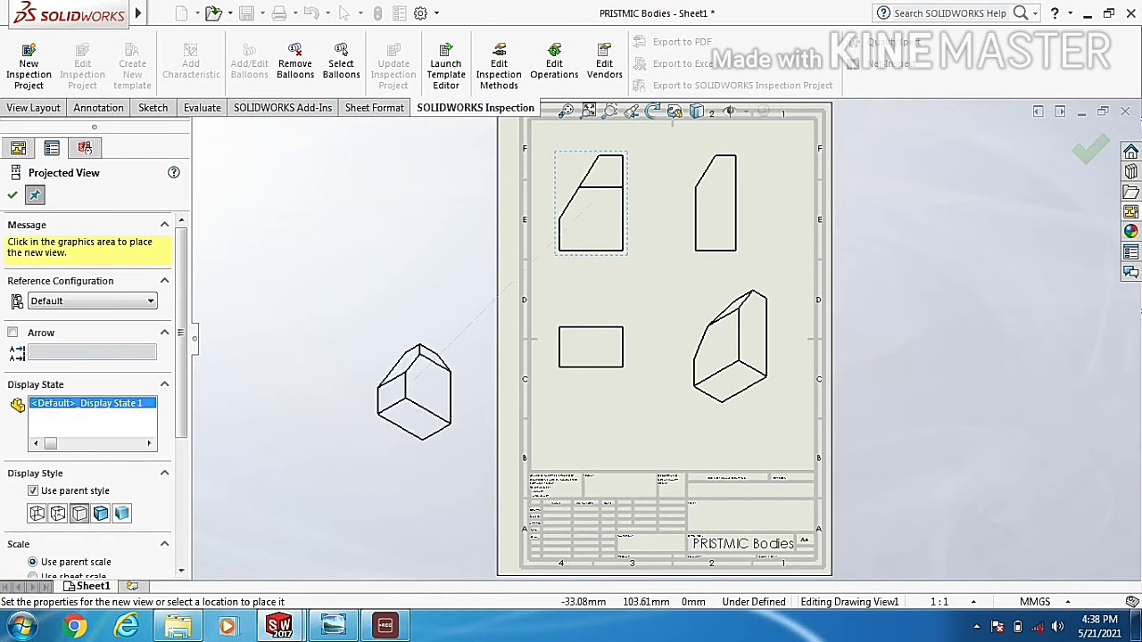
click(57, 513)
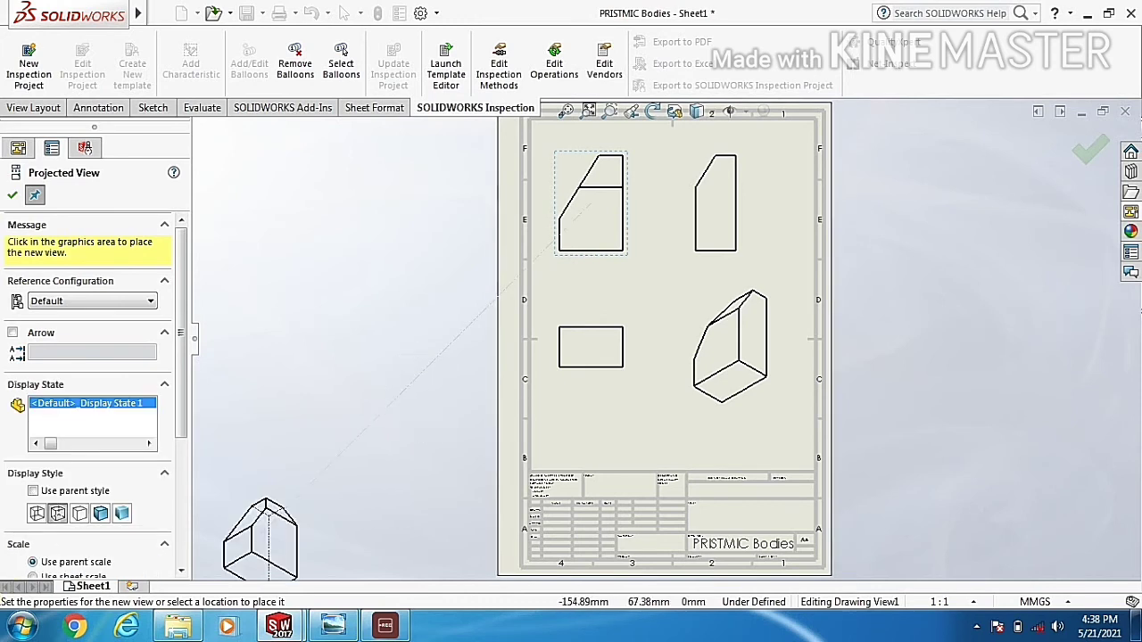
key(Escape)
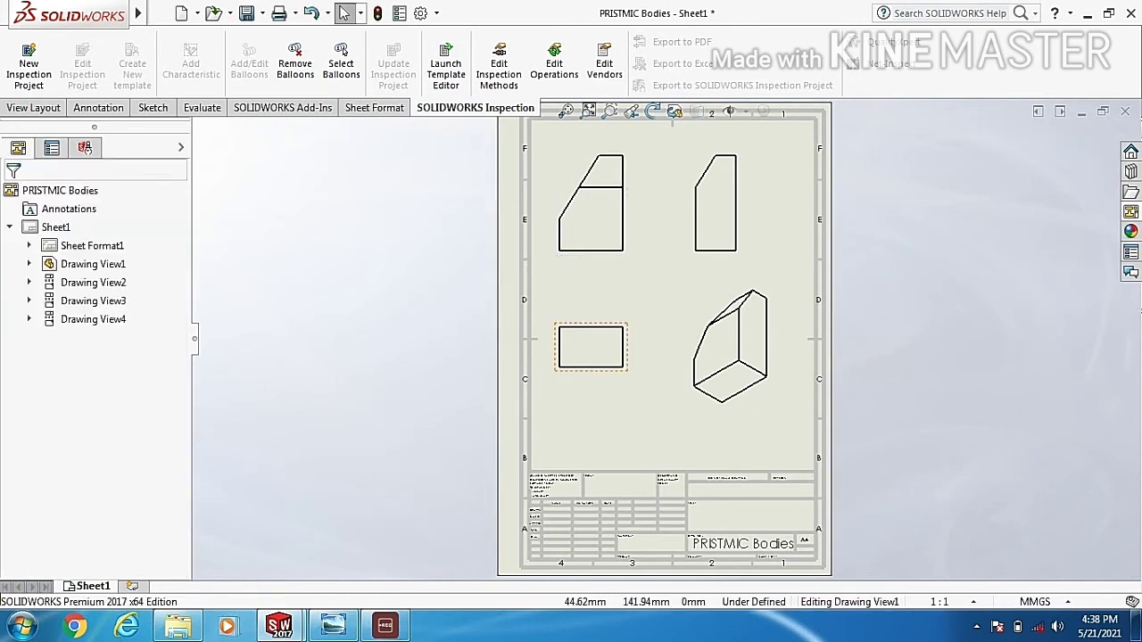
Set the side view to Hidden Lines Visible and the top view to Wireframe
click(567, 348)
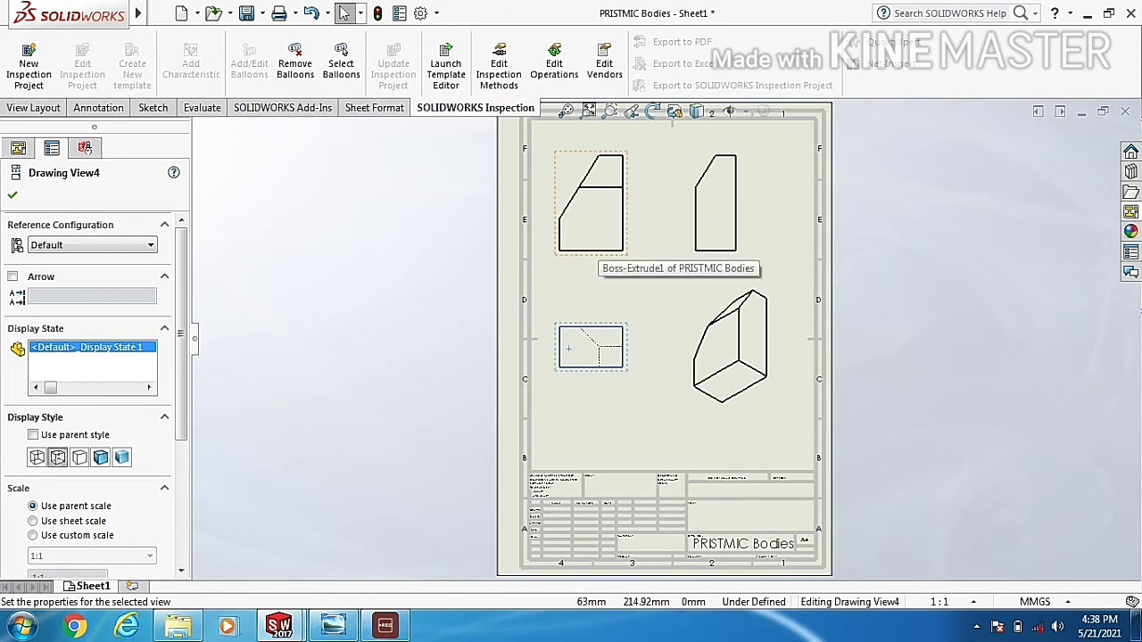
click(597, 234)
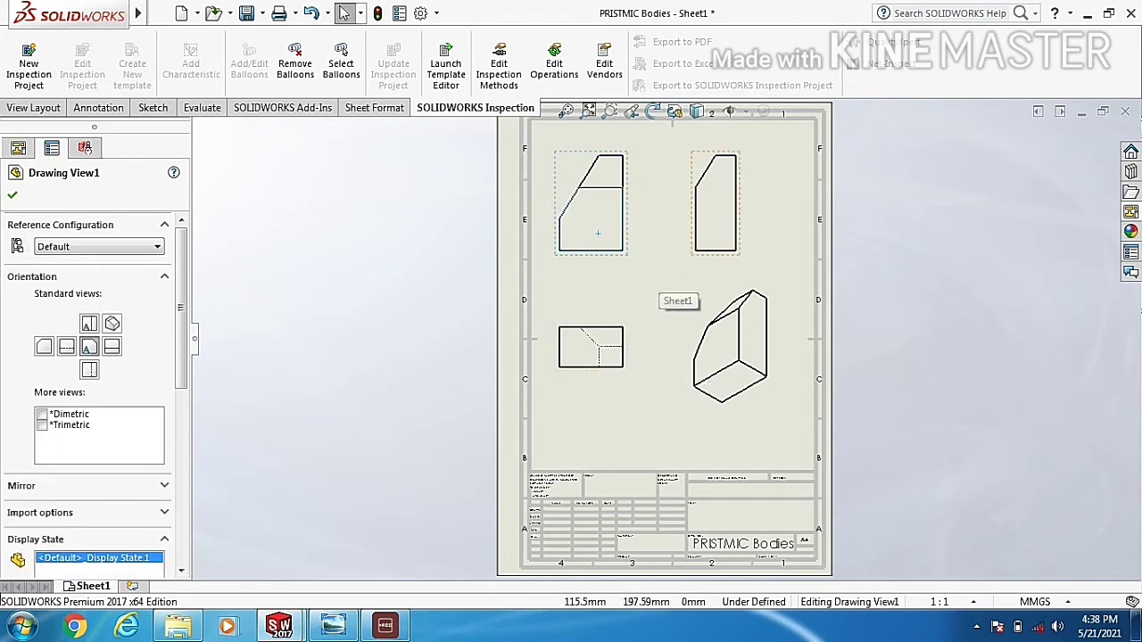
click(696, 215)
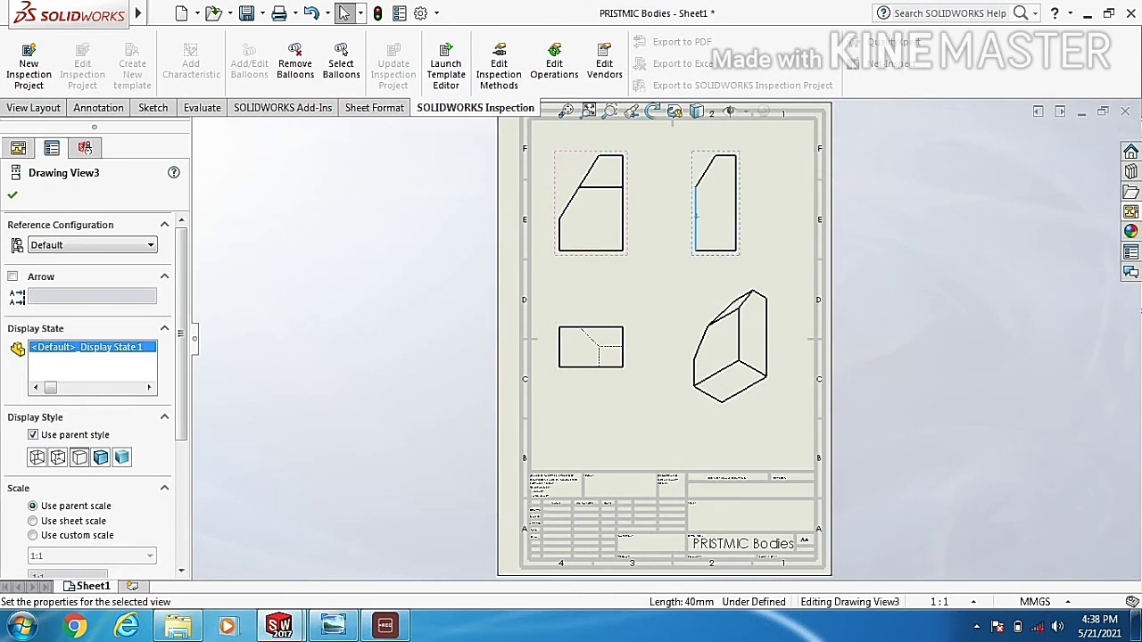
click(37, 457)
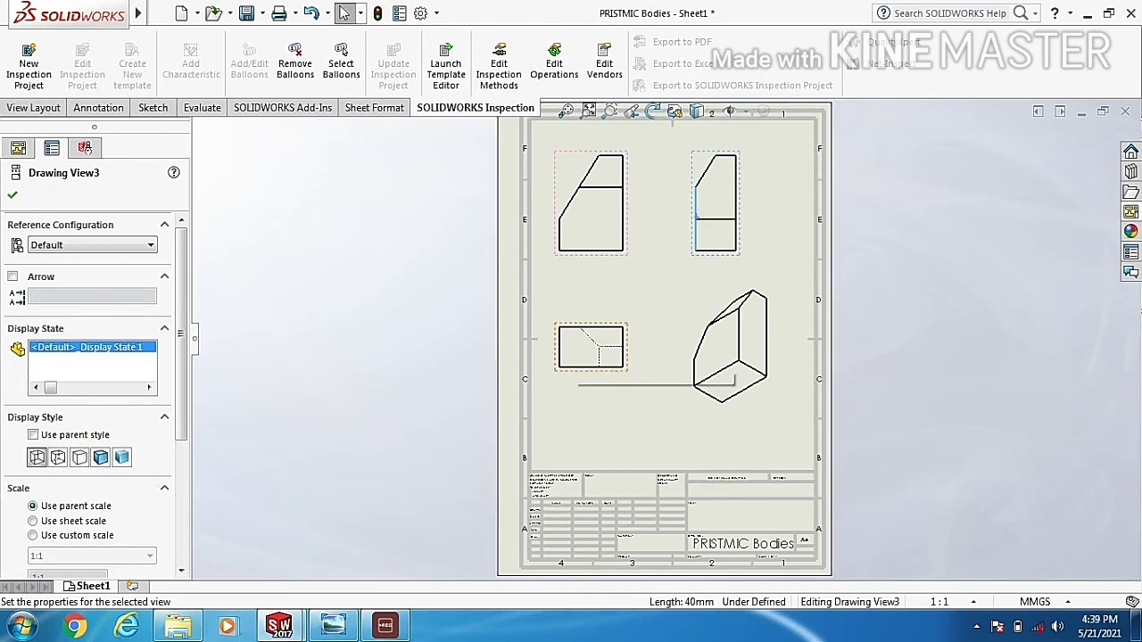
click(572, 339)
click(37, 456)
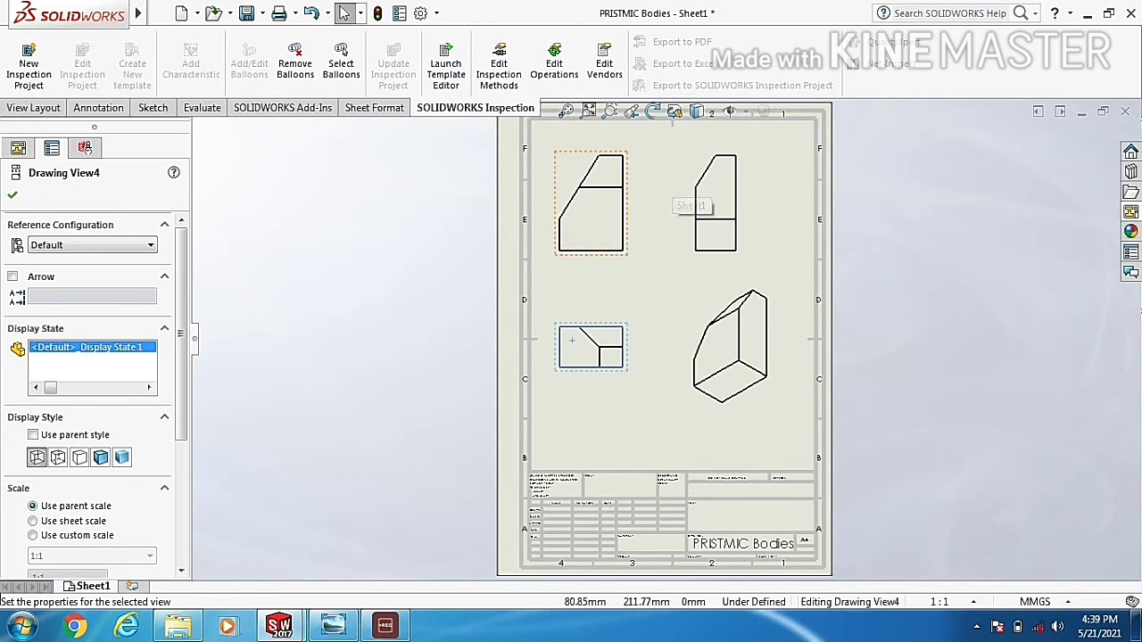
Move the top view up to sit just beneath the front view
right_click(620, 205)
click(591, 348)
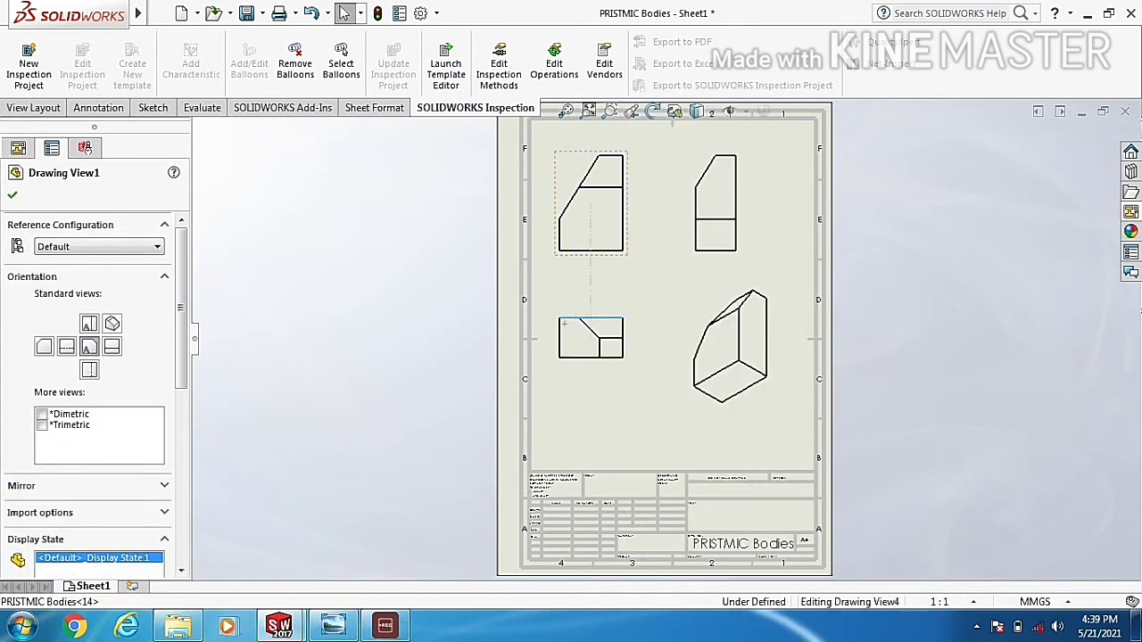
drag(590, 348, 590, 285)
right_click(624, 286)
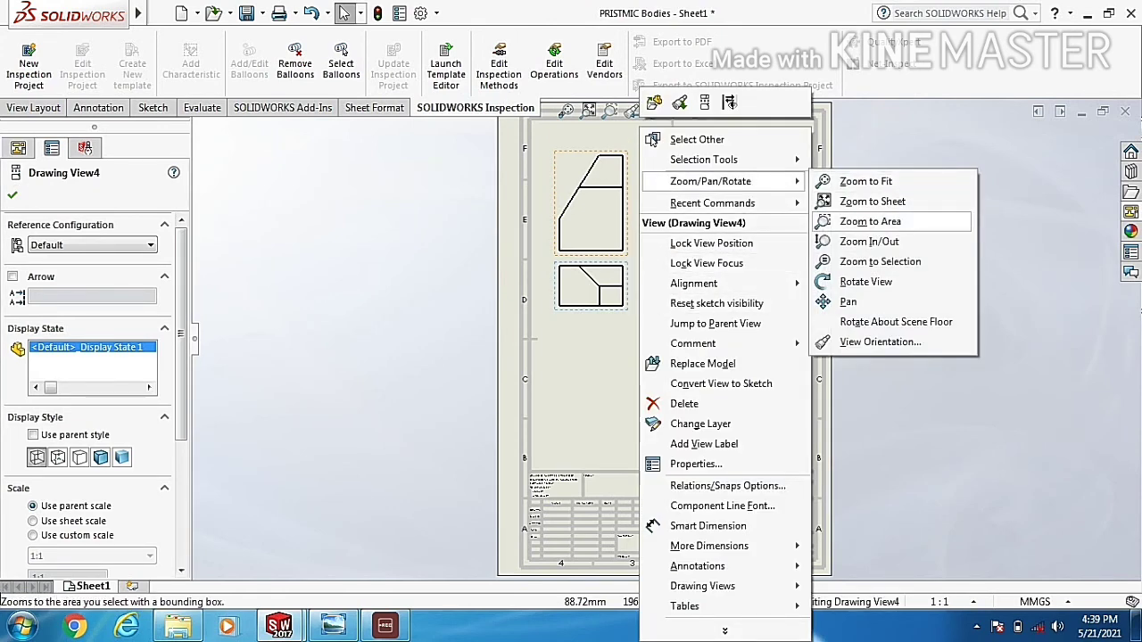
Zoom in on the views and set the top view to Hidden Lines Visible
click(870, 221)
drag(541, 141, 818, 430)
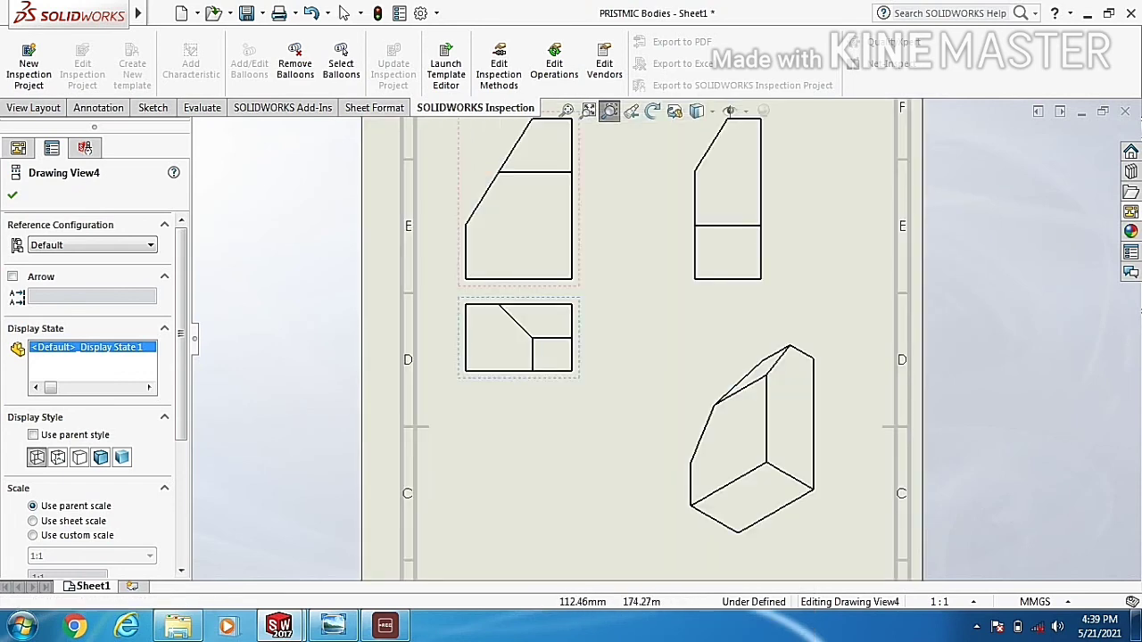
mouse_move(589, 207)
middle_down()
mouse_move(584, 232)
mouse_move(613, 290)
middle_up()
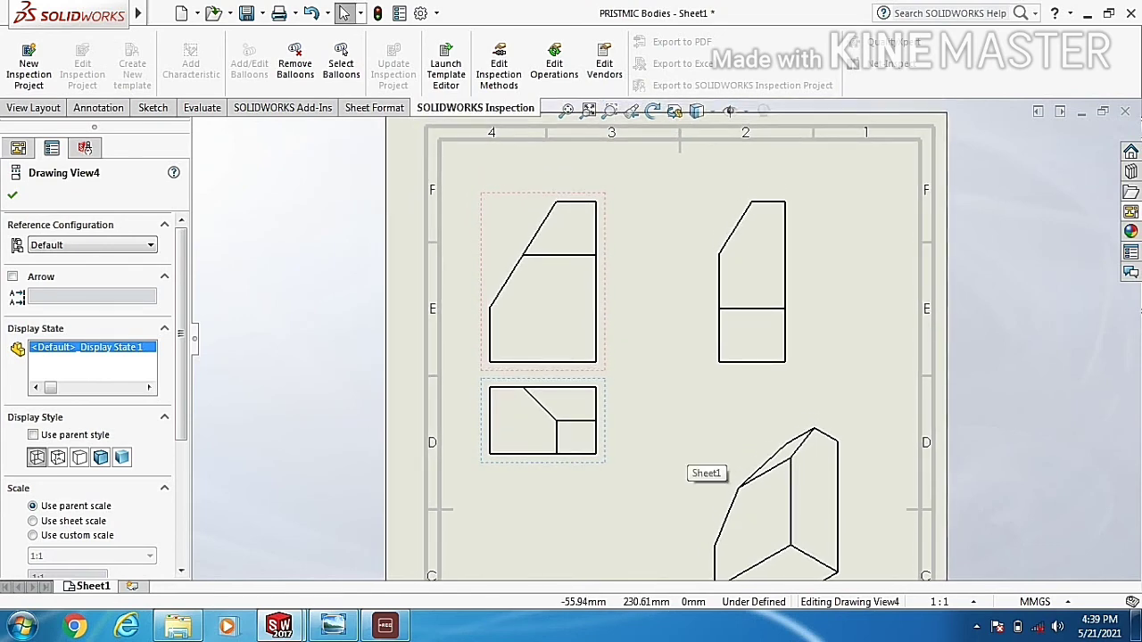
click(57, 456)
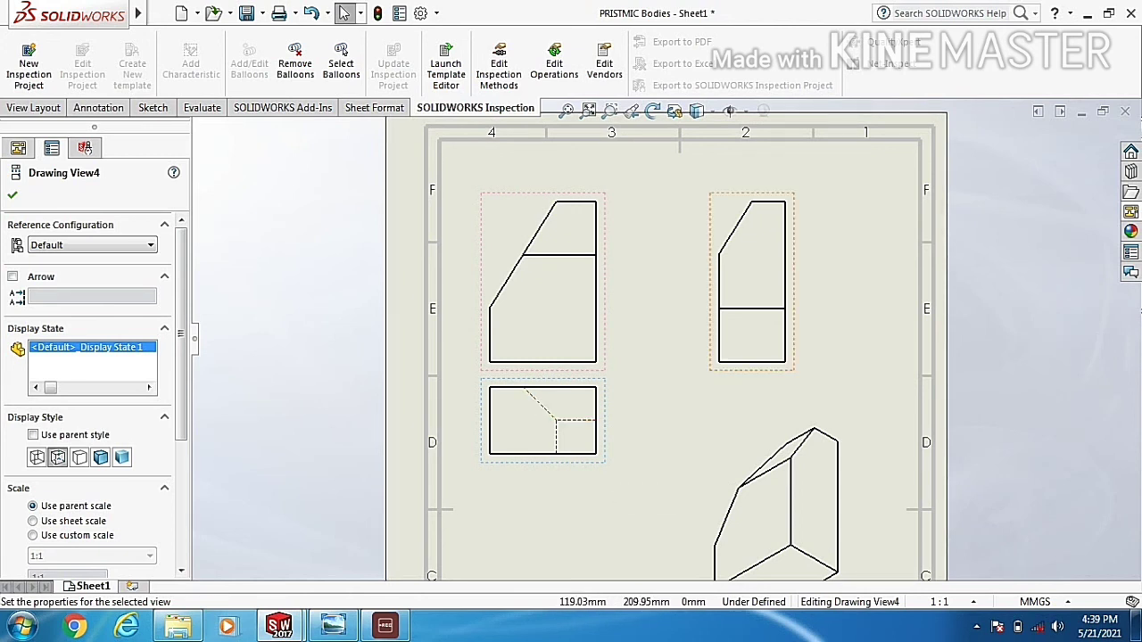
middle_drag(625, 357, 597, 266)
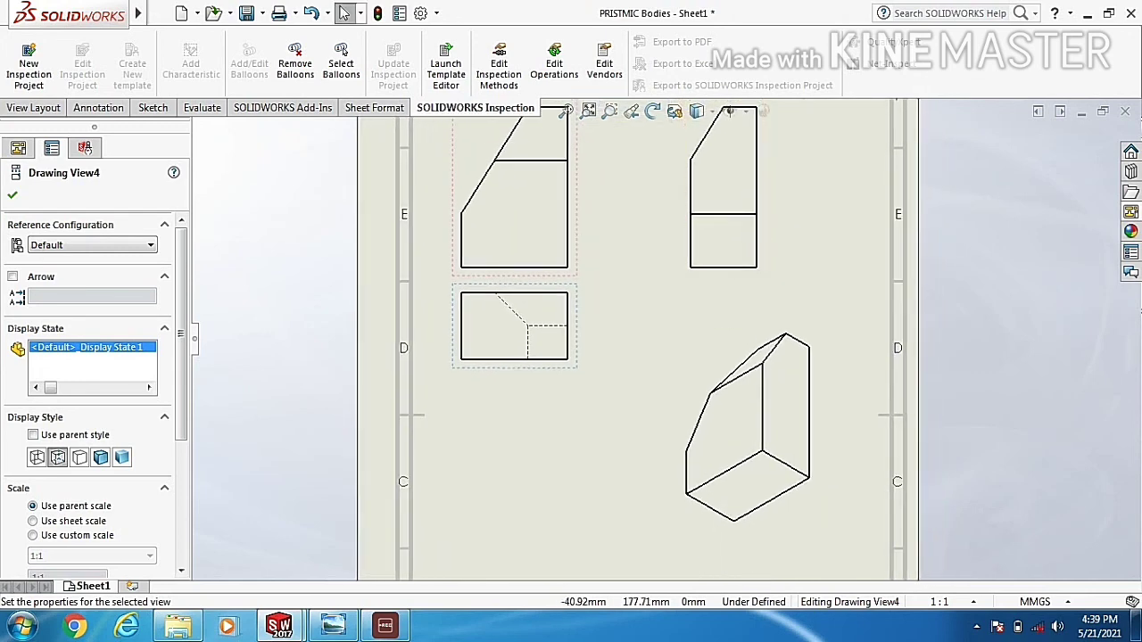
scroll(93, 393, down, 5)
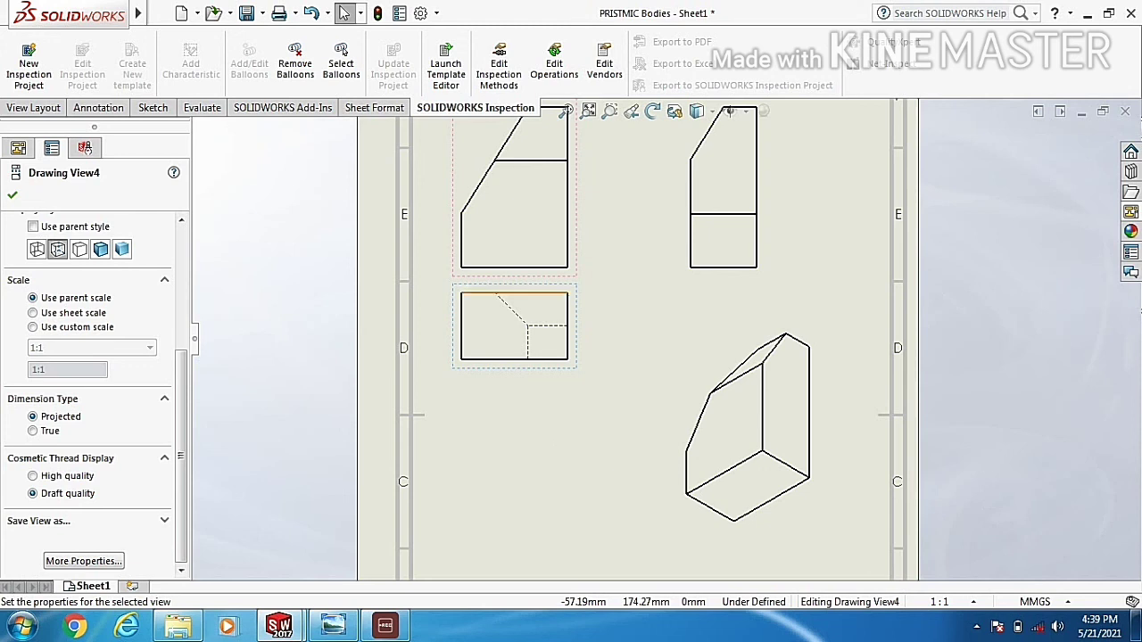
middle_drag(571, 75, 564, 160)
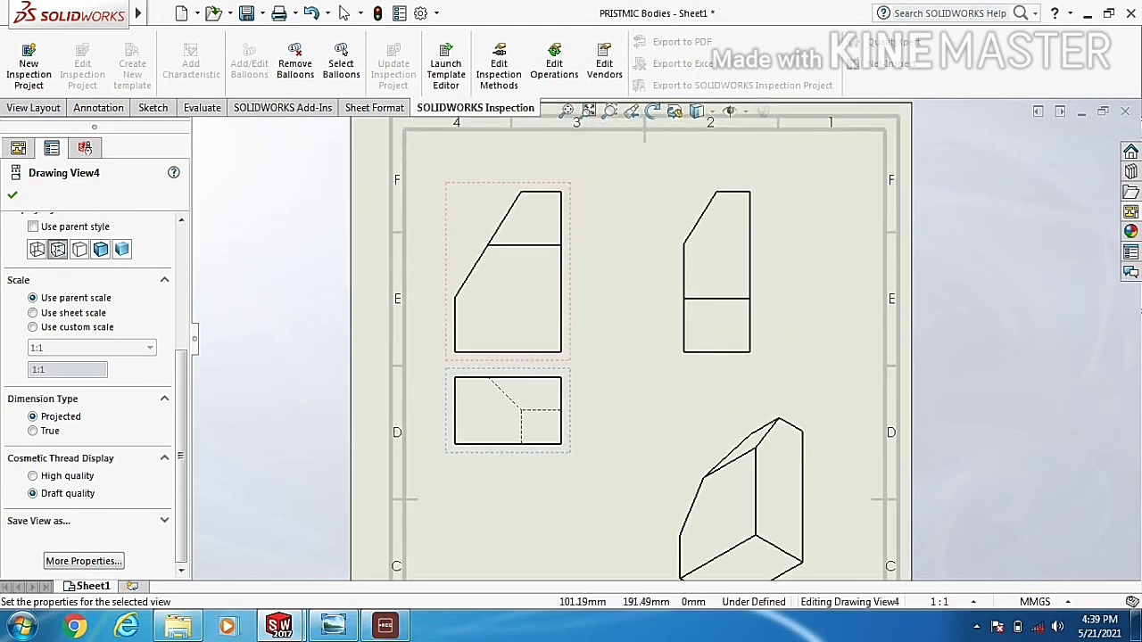